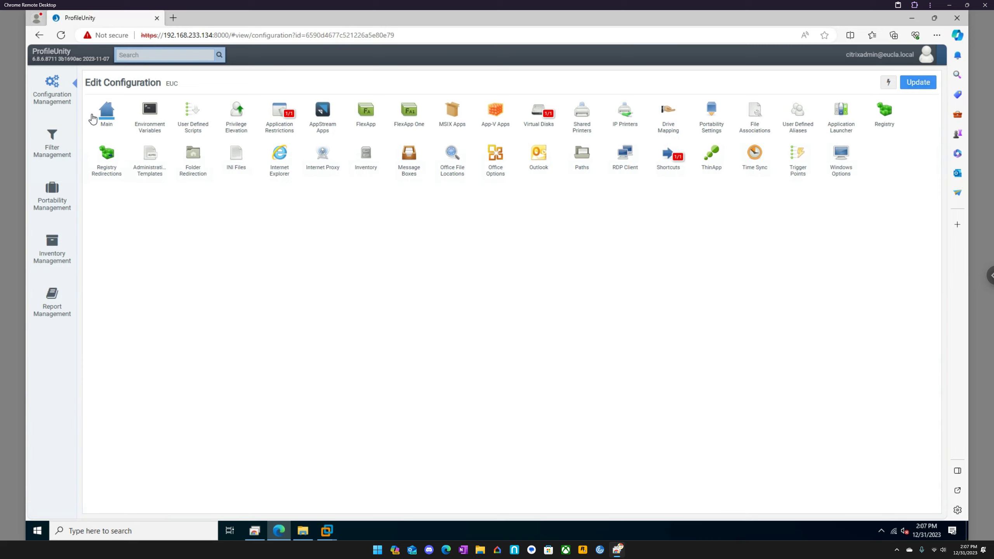
# - Open the FlexApp inventory under Inventory Management
pyautogui.click(52, 244)
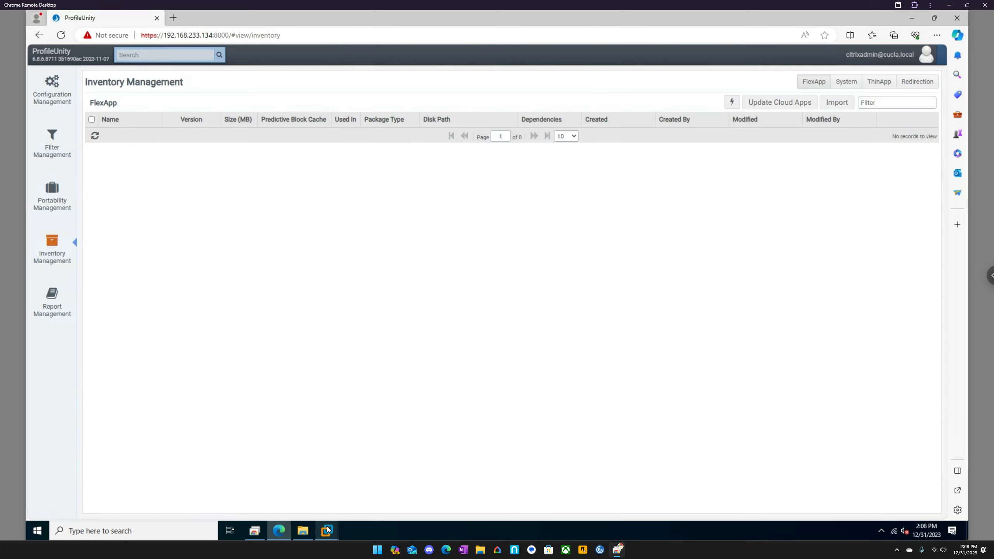
# - Switch to the FPC virtual machine in VMware Workstation and unlock it with the account password
pyautogui.moveTo(328, 530)
pyautogui.click(597, 442)
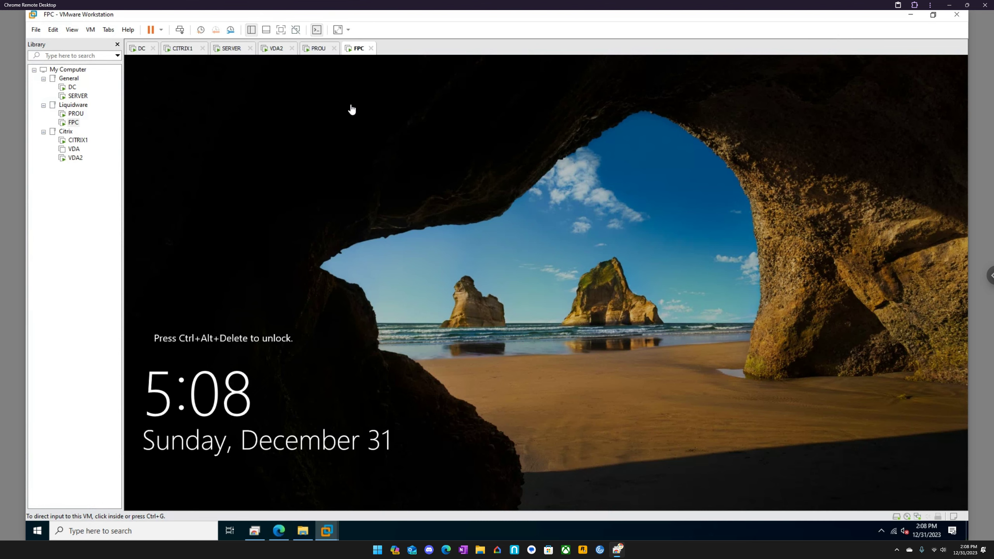
pyautogui.click(180, 31)
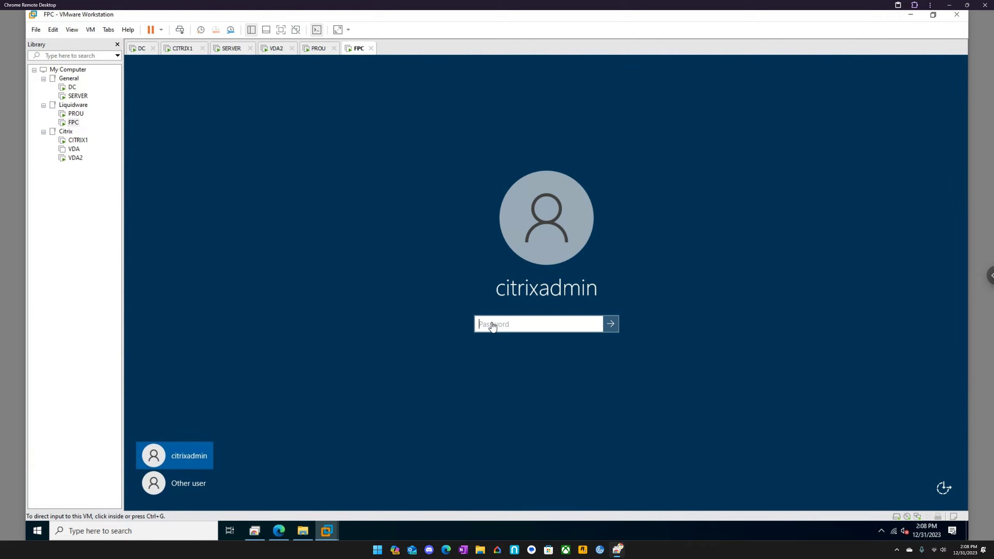
pyautogui.click(491, 324)
pyautogui.write('••••••')
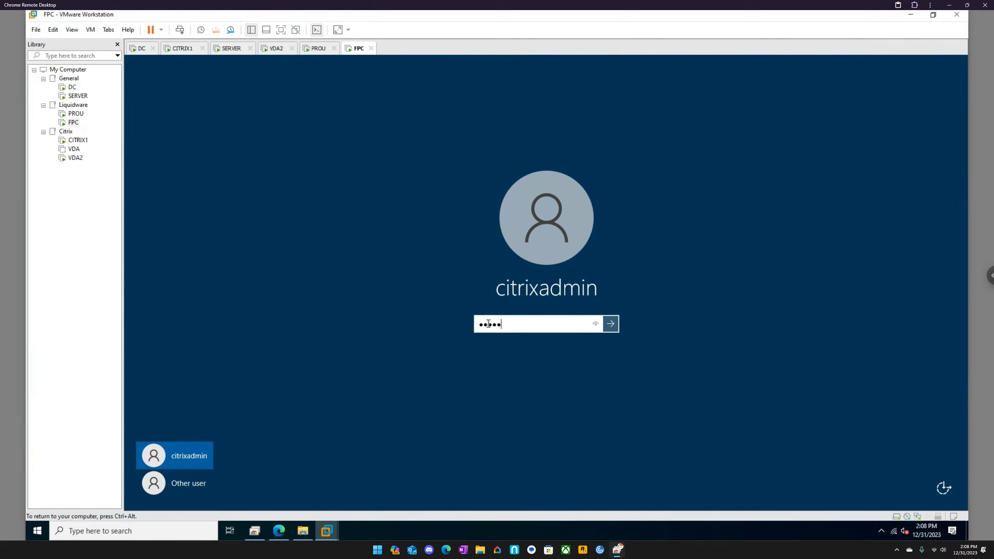
pyautogui.write('••••')
pyautogui.press('Return')
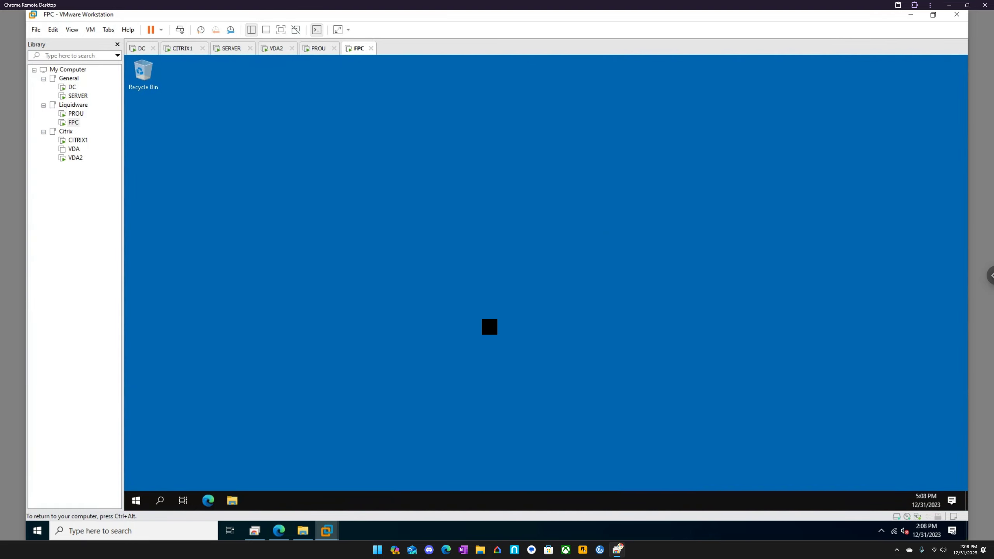
# - Return to ProfileUnity in the browser and view the FlexApp Packaging Console download under ProfileUnity Tools in the Administration settings
pyautogui.click(279, 531)
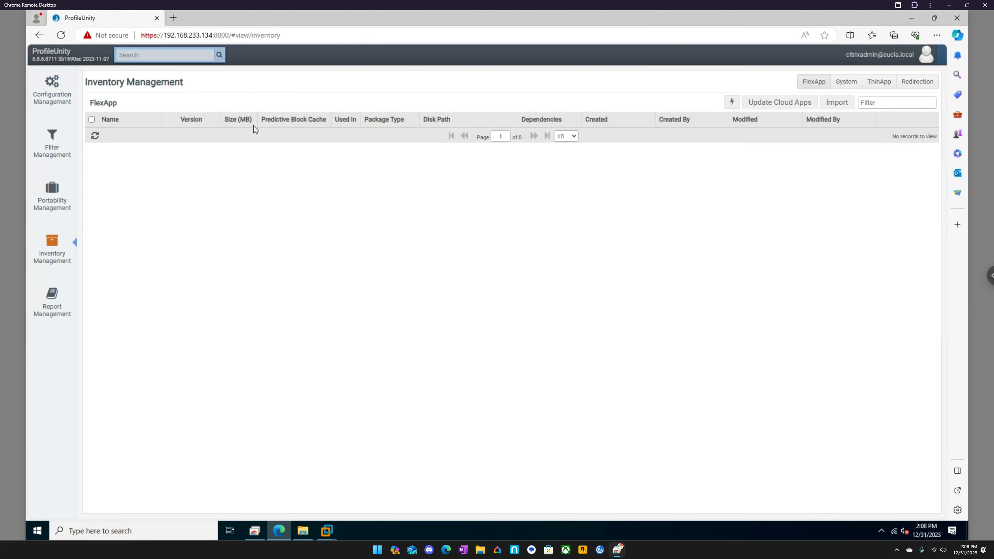
pyautogui.click(880, 54)
pyautogui.click(893, 75)
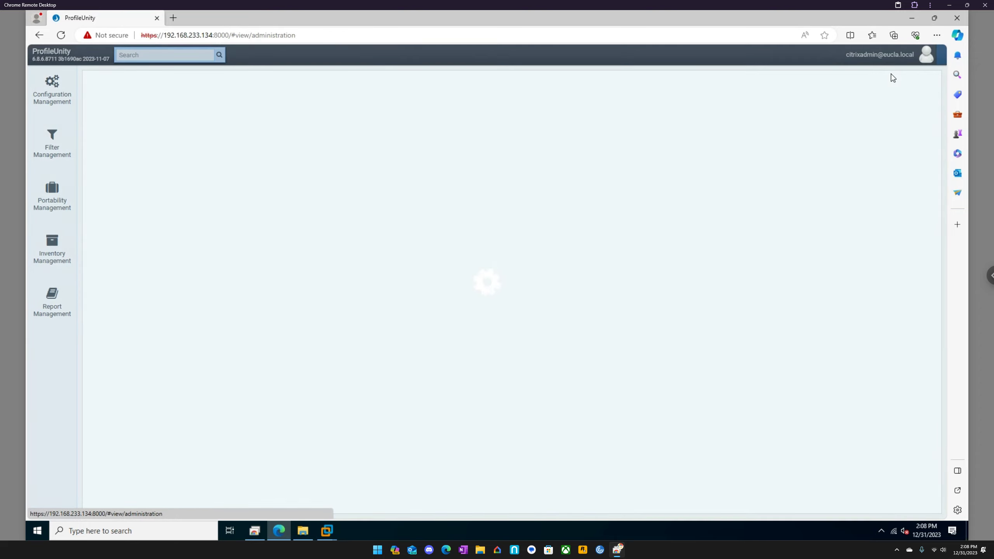
pyautogui.scroll(-4, 351, 325)
pyautogui.scroll(-2, 352, 333)
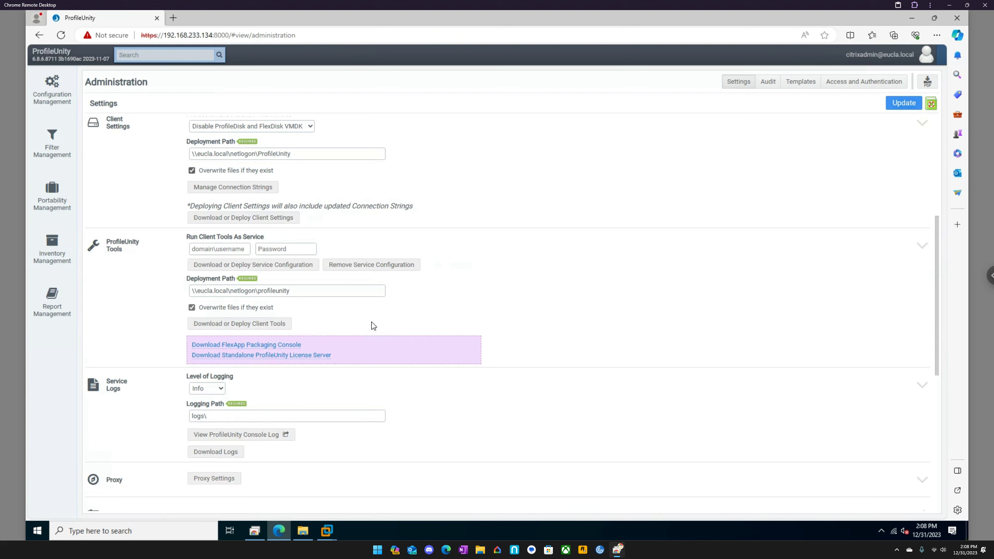
# - Switch back to the FPC virtual machine and run fpcsetup from the C: drive's Temp folder as administrator
pyautogui.click(328, 531)
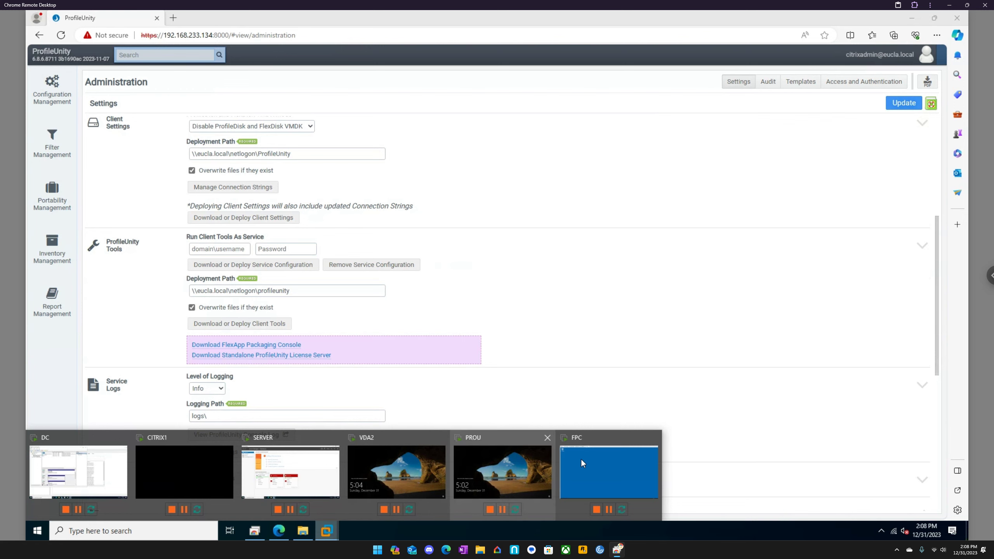
pyautogui.click(598, 460)
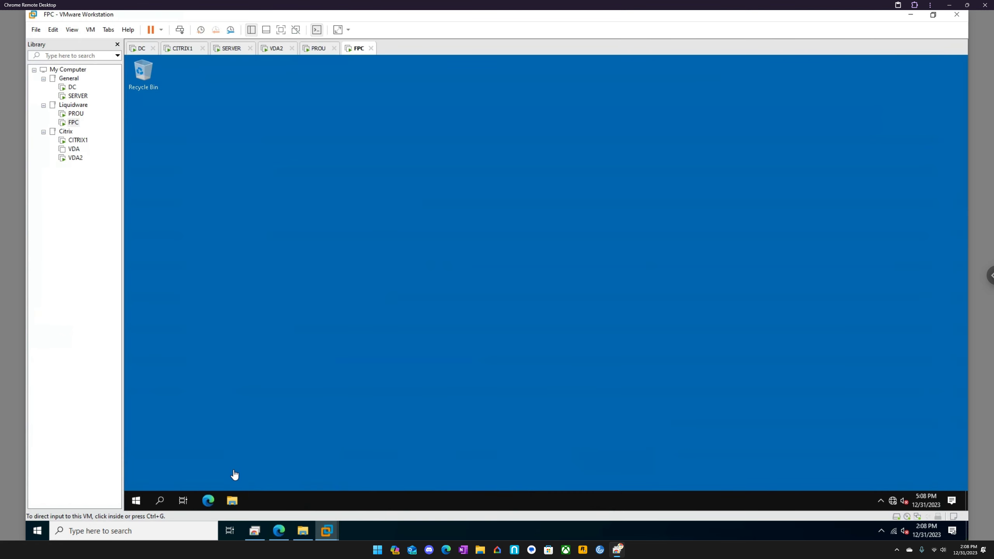
pyautogui.click(137, 505)
pyautogui.click(137, 503)
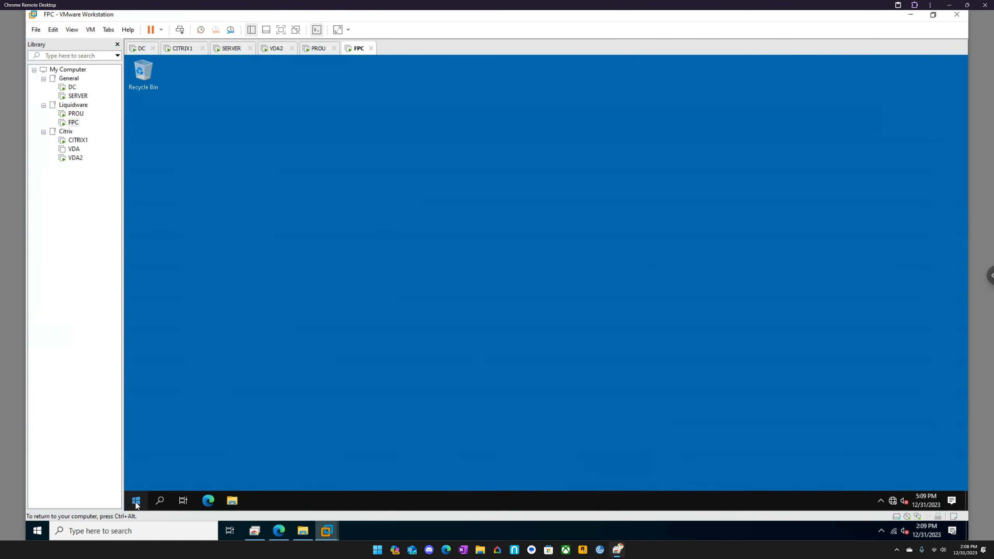
pyautogui.click(233, 501)
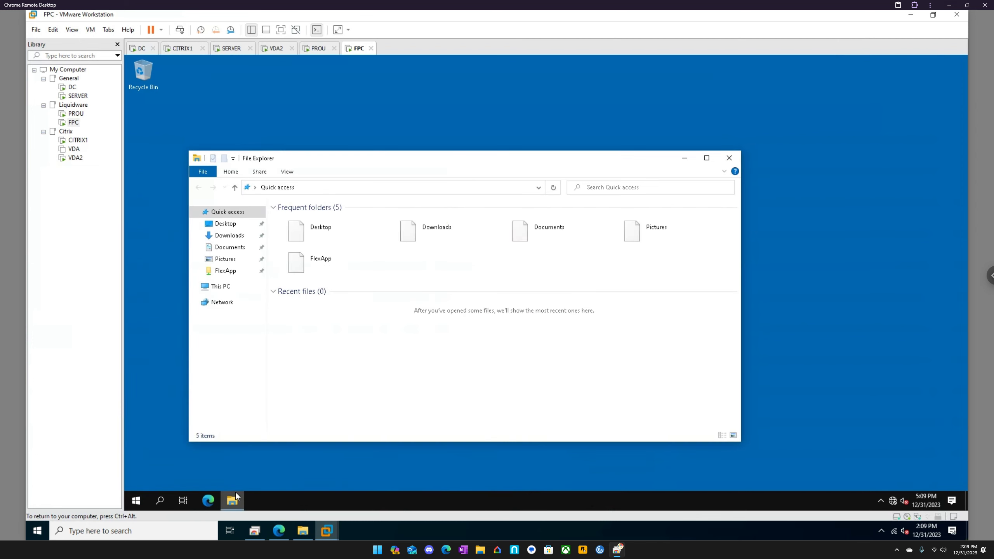
pyautogui.click(221, 286)
pyautogui.doubleClick(316, 322)
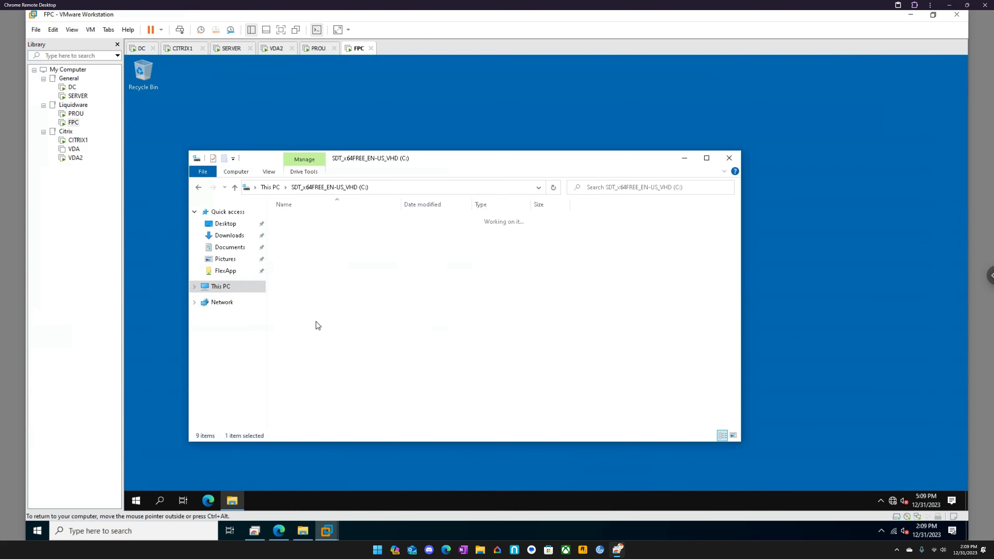
pyautogui.doubleClick(300, 255)
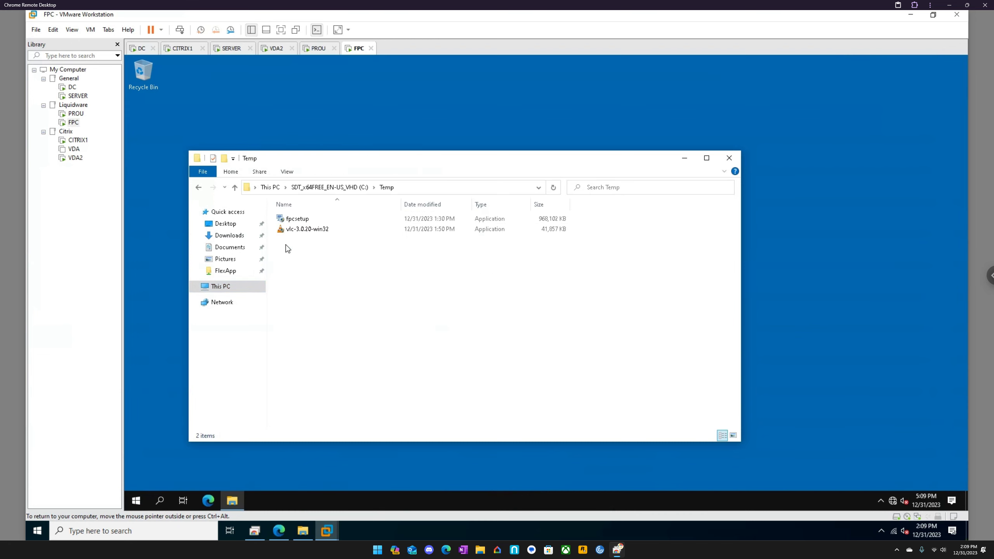
pyautogui.rightClick(298, 222)
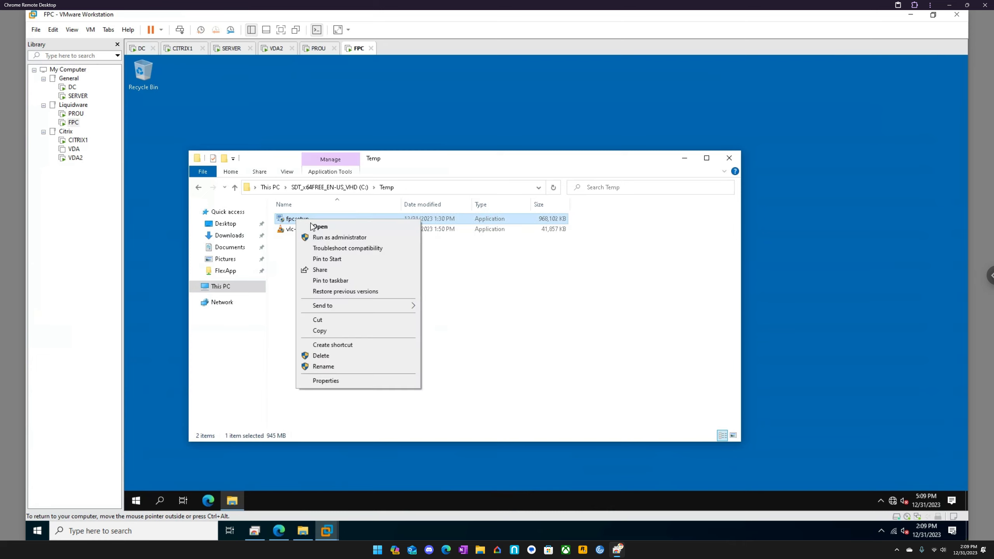
pyautogui.click(340, 240)
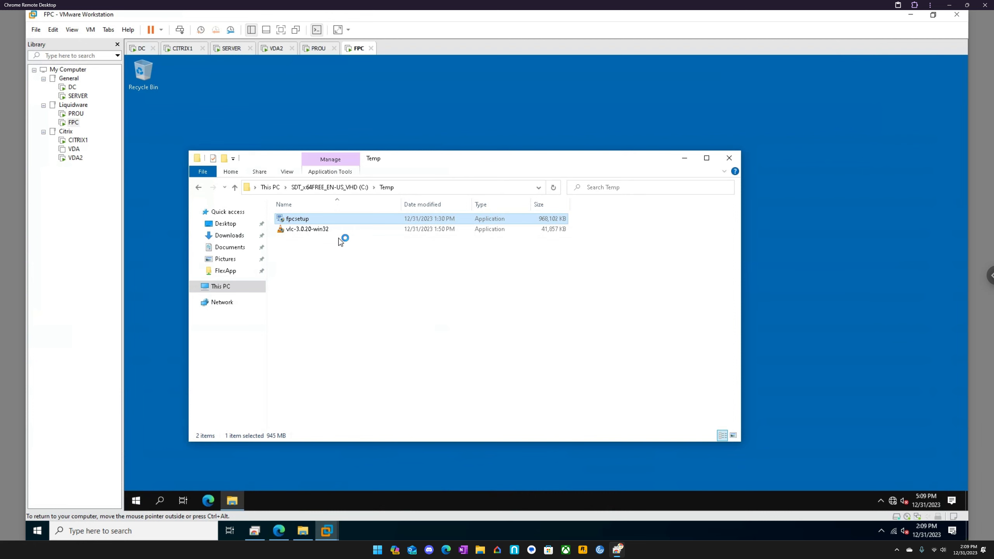
# - Restart the guest of the VDA2 virtual machine
pyautogui.click(270, 53)
pyautogui.rightClick(271, 50)
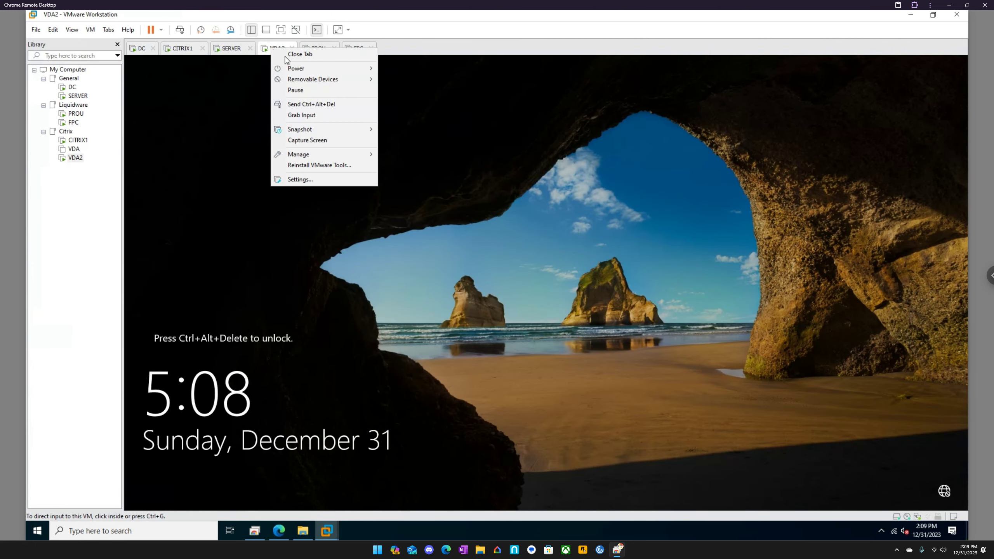
pyautogui.moveTo(297, 68)
pyautogui.click(411, 101)
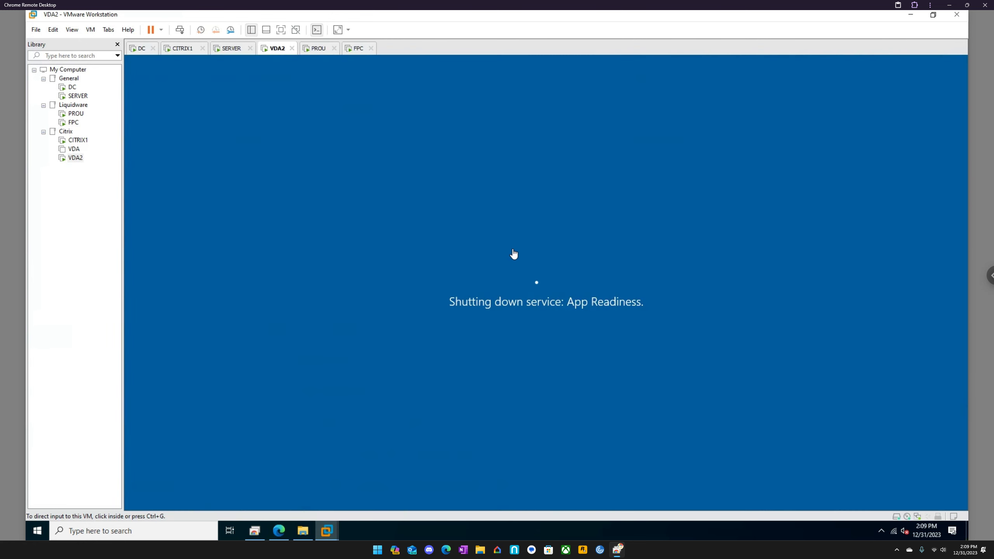
# - Return to the FPC virtual machine and allow the fpcsetup installer to proceed
pyautogui.click(356, 51)
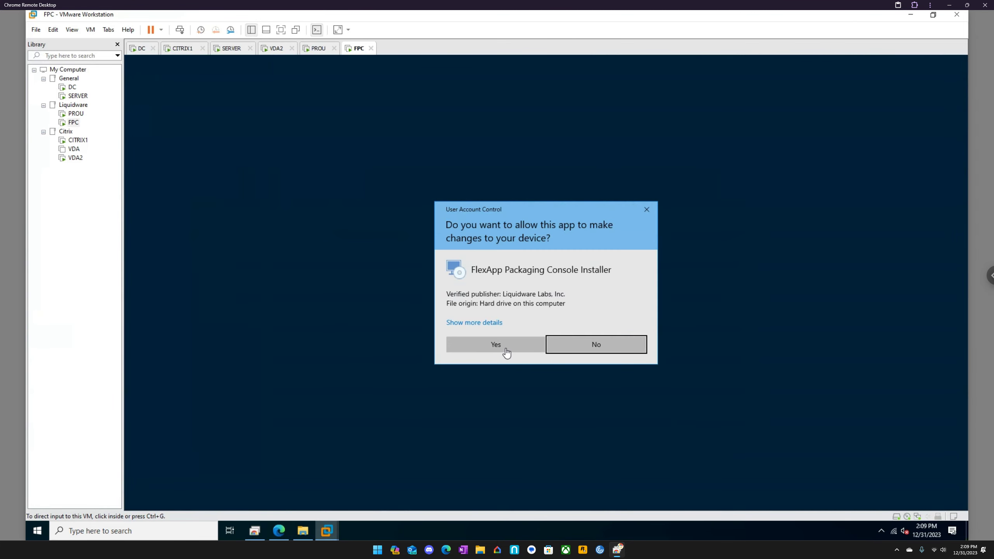
pyautogui.click(506, 348)
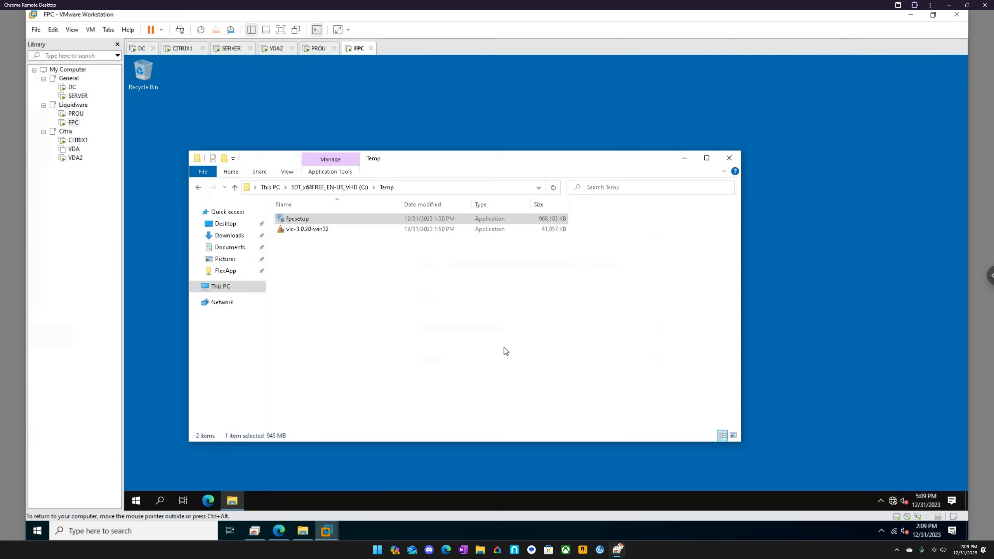
# - Switch to the SERVER virtual machine and unlock it with the account password
pyautogui.click(231, 51)
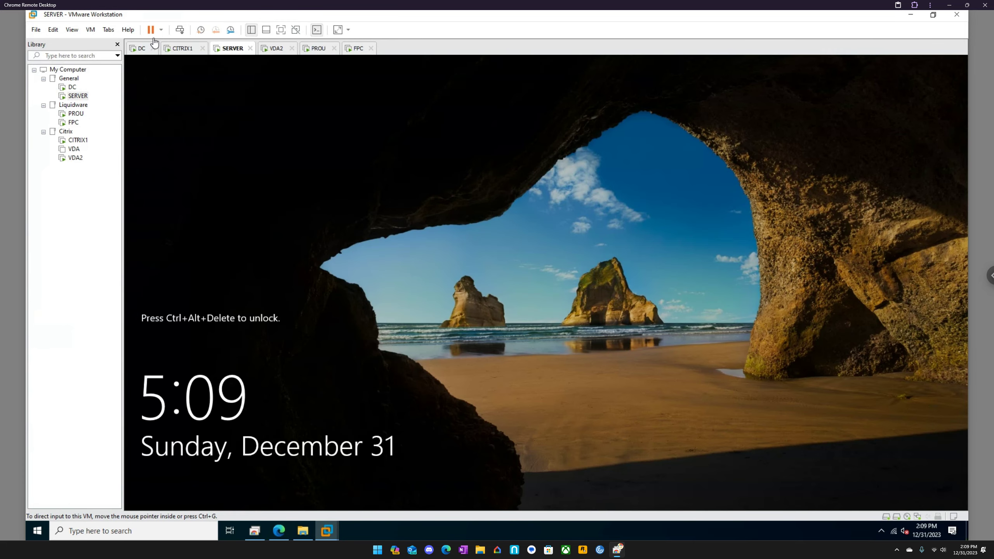
pyautogui.click(180, 30)
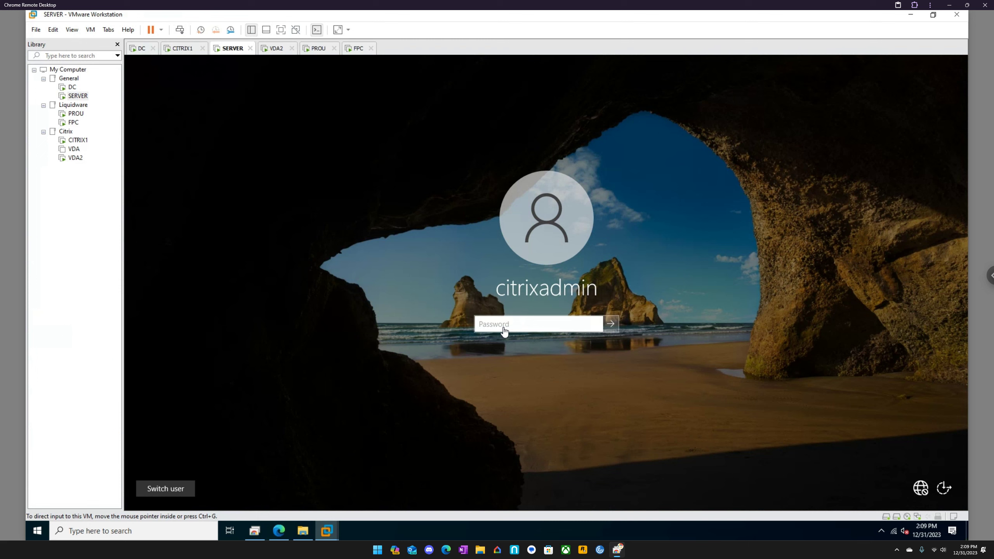
pyautogui.click(508, 326)
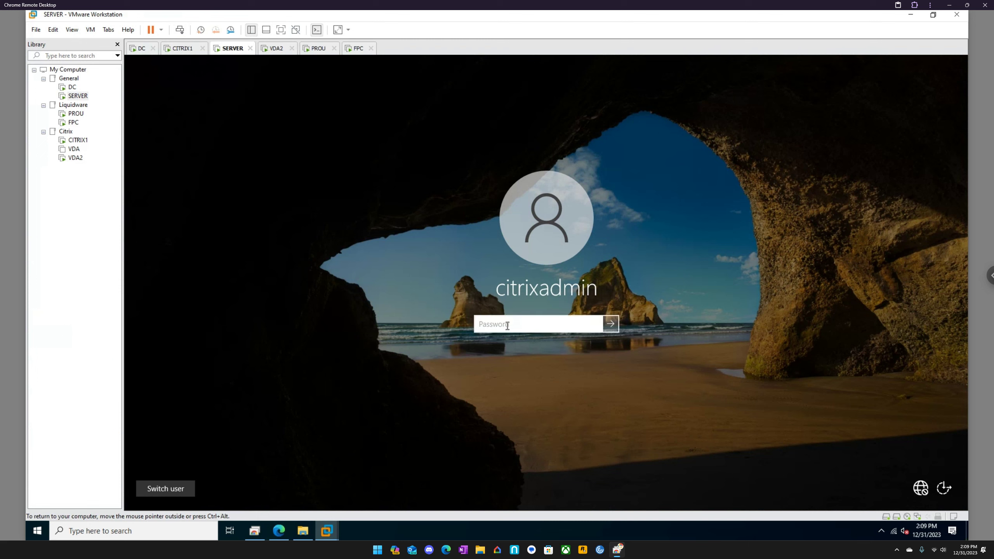
pyautogui.write('••')
pyautogui.press('Return')
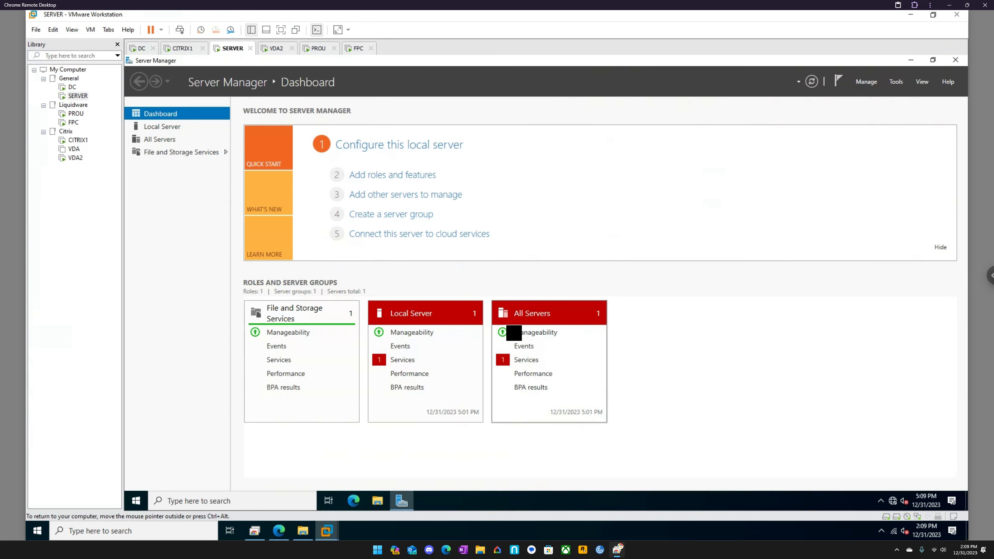
# - Open the General (G:) drive in File Explorer and select the FlexApp folder
pyautogui.click(378, 502)
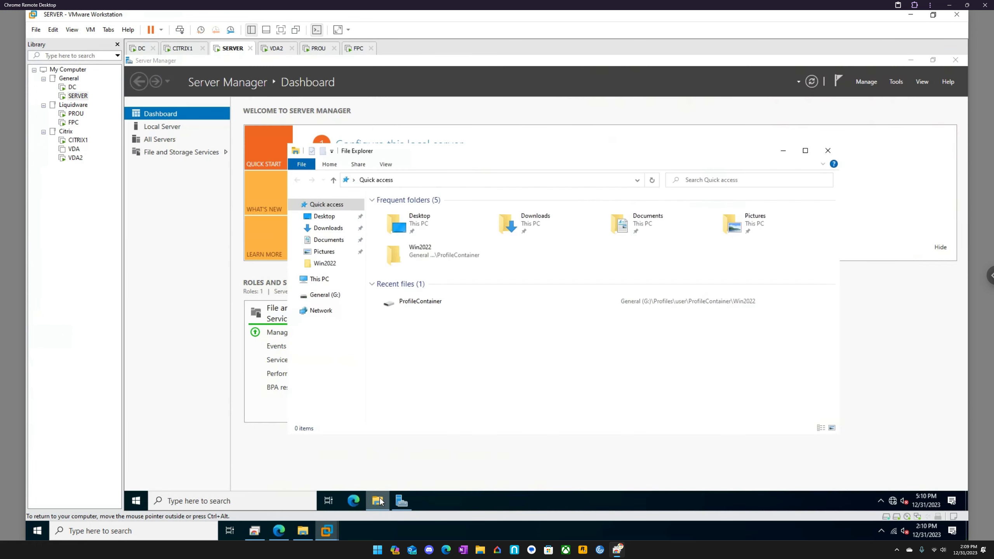
pyautogui.click(324, 293)
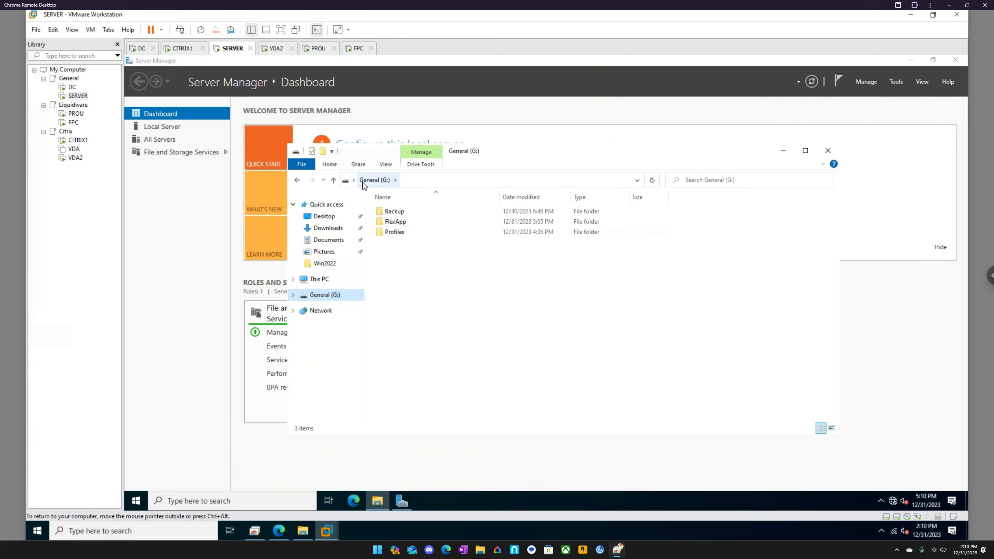
pyautogui.click(398, 222)
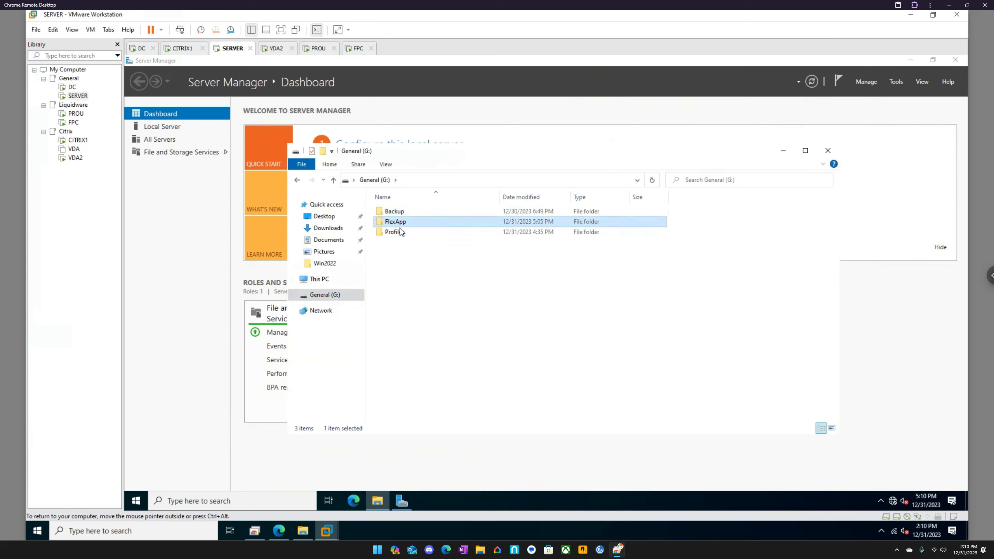
pyautogui.click(401, 233)
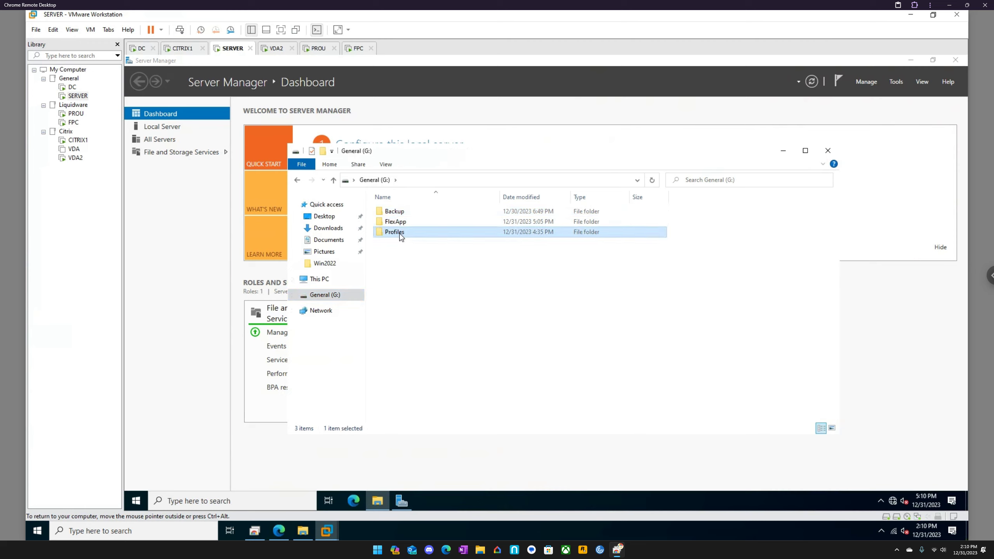
pyautogui.click(394, 224)
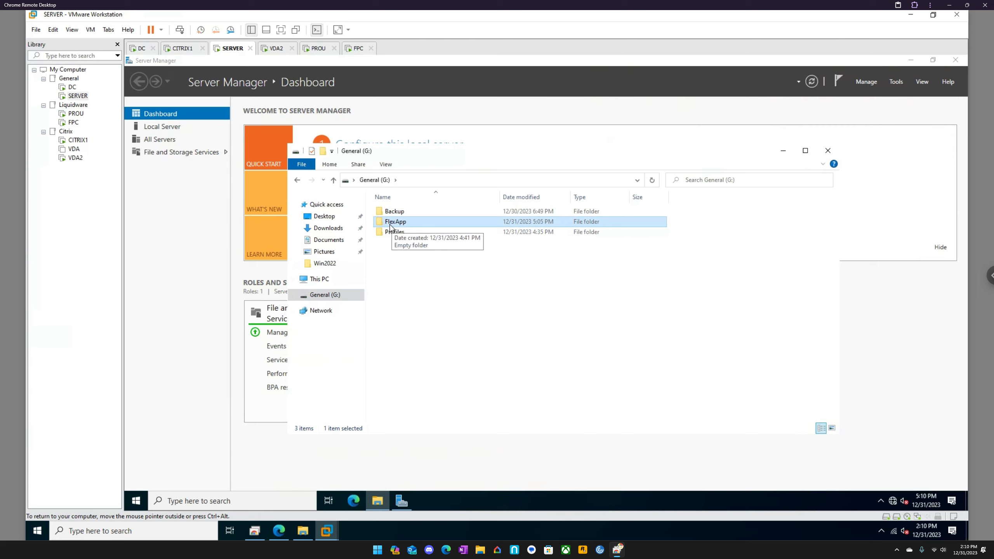
# - Examine the share permissions of the FlexApp folder in its advanced sharing properties
pyautogui.rightClick(390, 227)
pyautogui.click(439, 389)
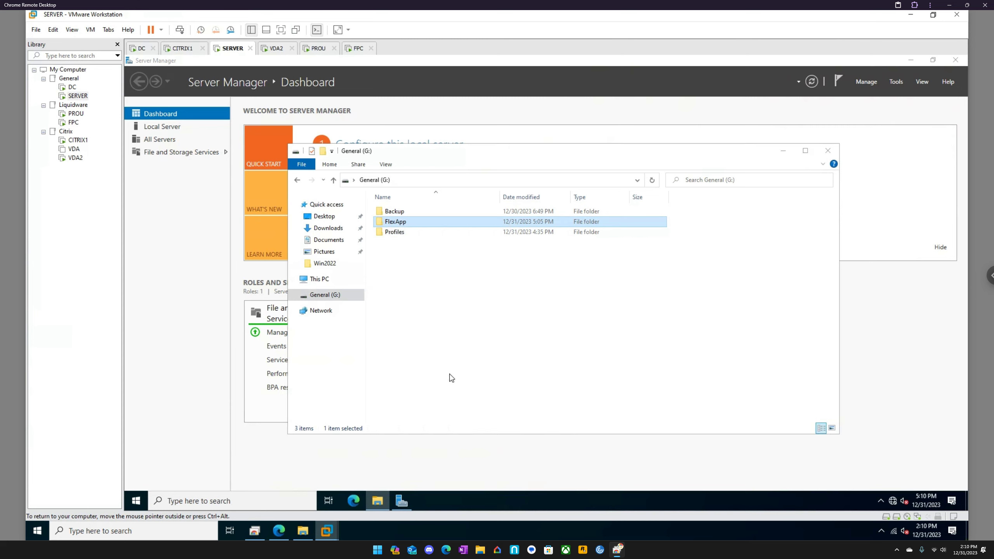
pyautogui.click(434, 249)
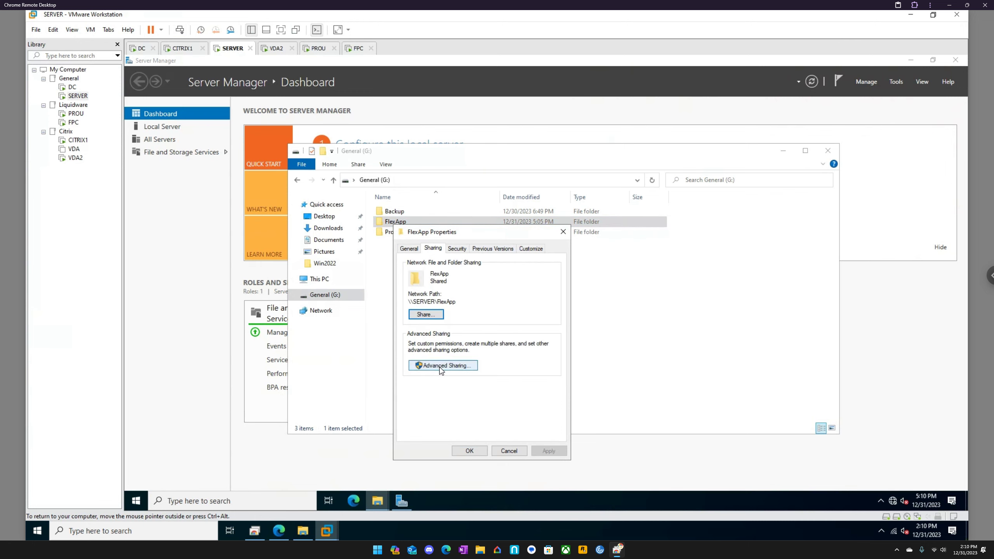
pyautogui.click(439, 365)
pyautogui.click(433, 383)
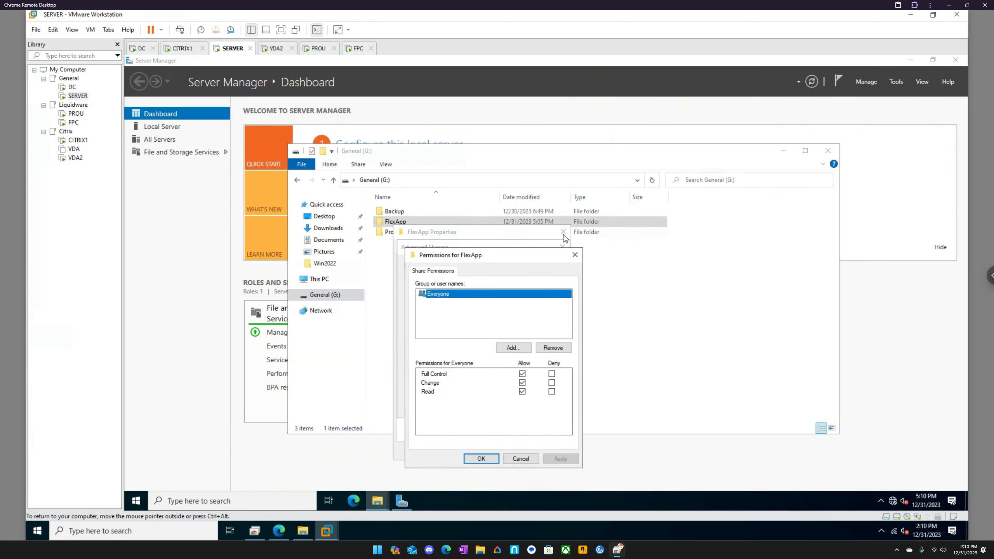
pyautogui.click(574, 255)
pyautogui.click(562, 247)
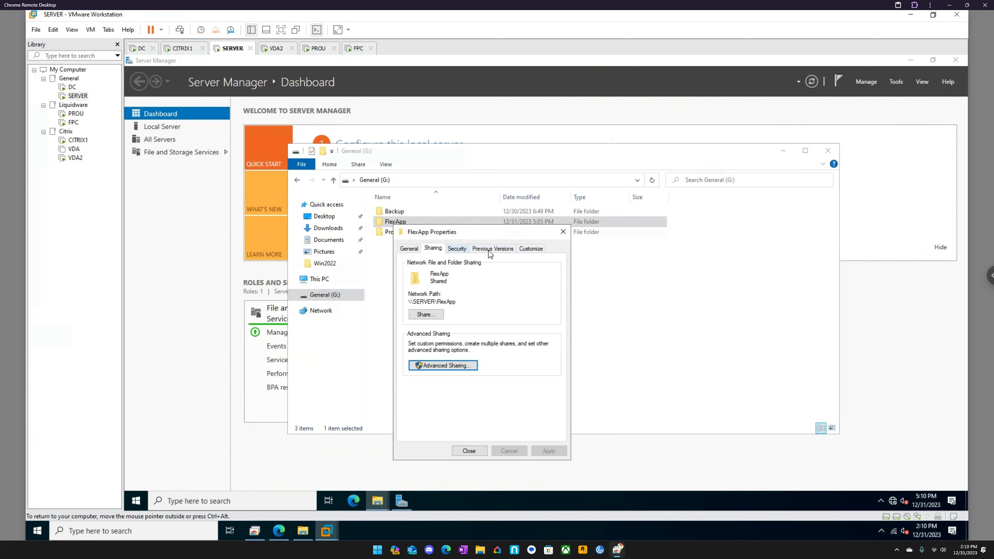
# - Examine the FlexApp folder's advanced security permission entries, leaving its properties closed
pyautogui.click(461, 249)
pyautogui.click(538, 414)
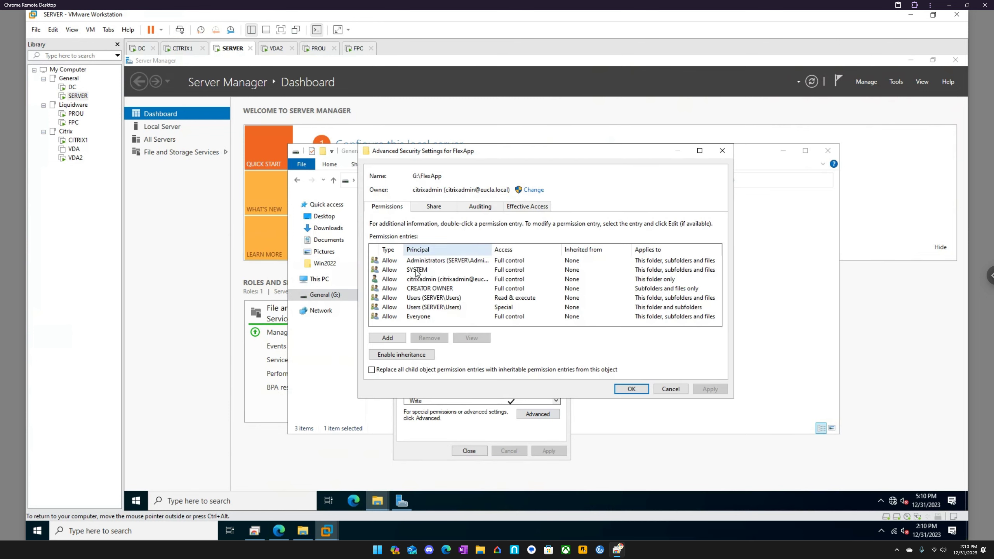
pyautogui.click(723, 151)
pyautogui.click(564, 231)
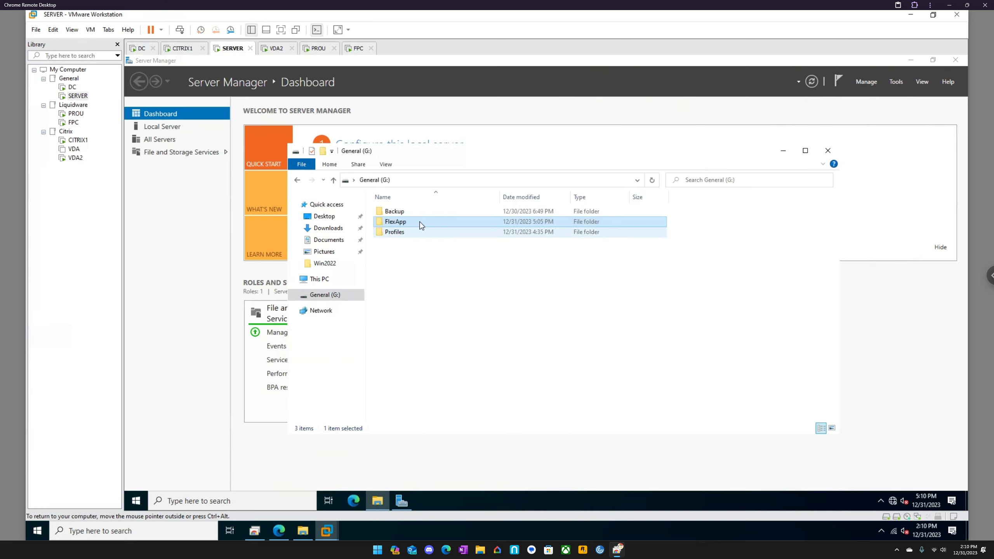
# - Switch to the DC virtual machine and close its Computer Management window
pyautogui.click(396, 231)
pyautogui.click(395, 223)
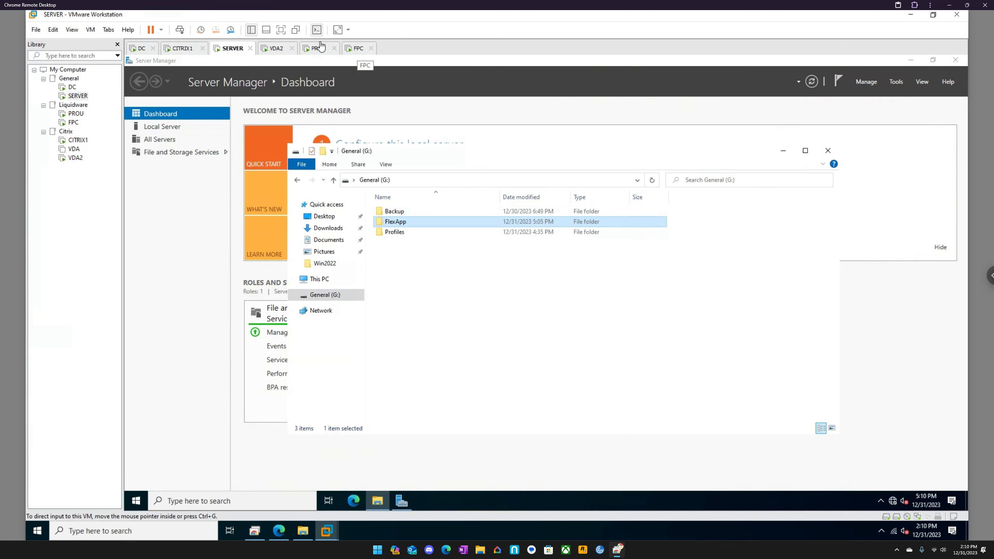
pyautogui.click(142, 49)
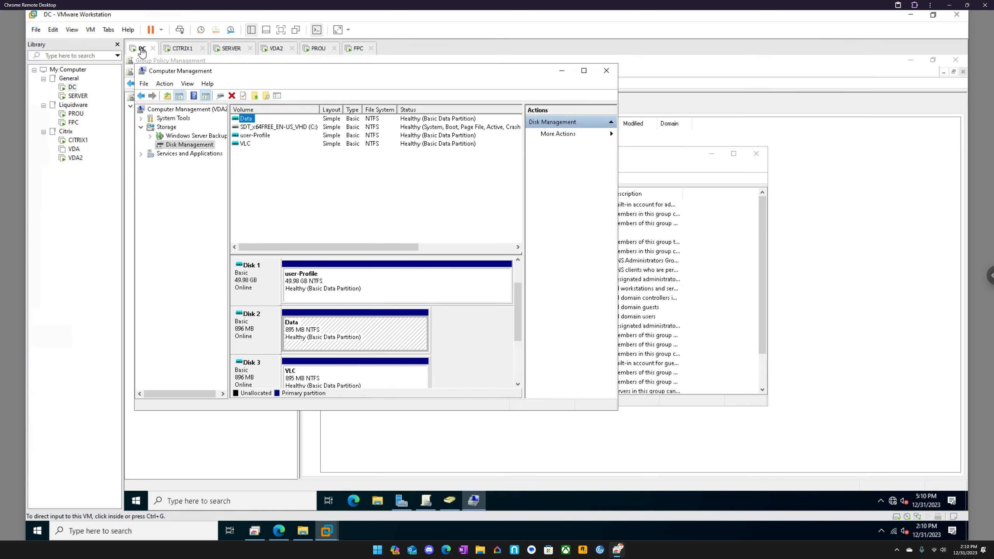
pyautogui.click(607, 71)
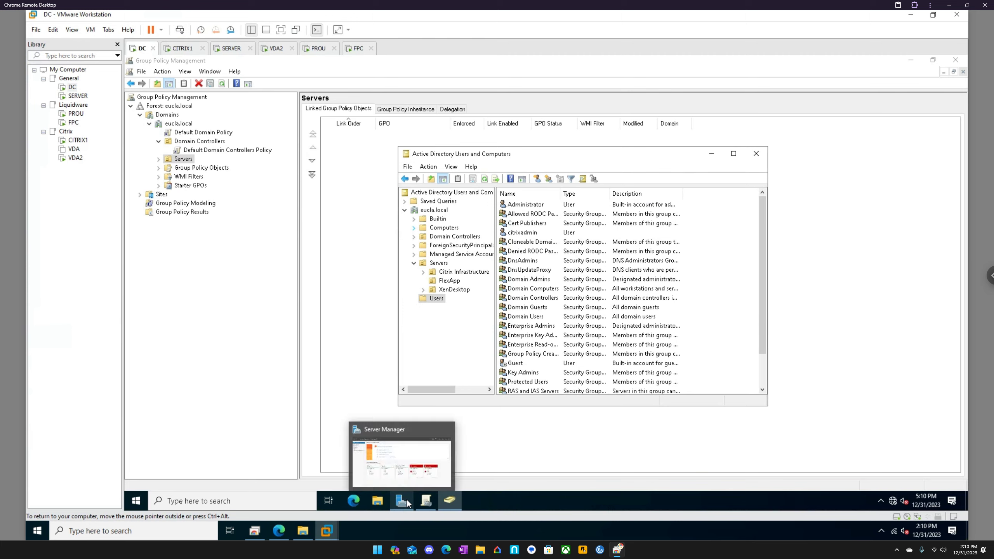
# - Examine the FlexApp organizational unit under Servers in both Active Directory Users and Computers and Group Policy Management
pyautogui.click(455, 274)
pyautogui.click(453, 281)
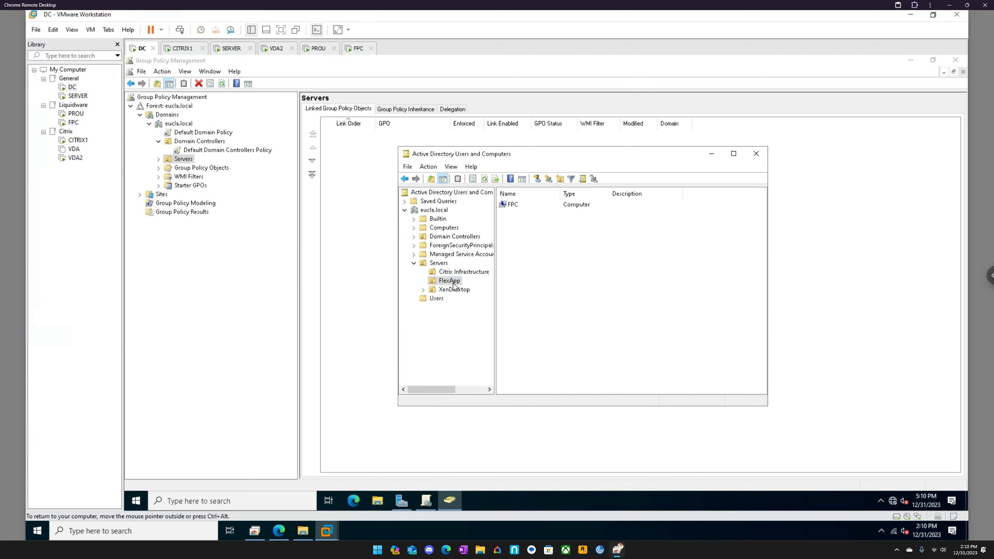
pyautogui.click(512, 206)
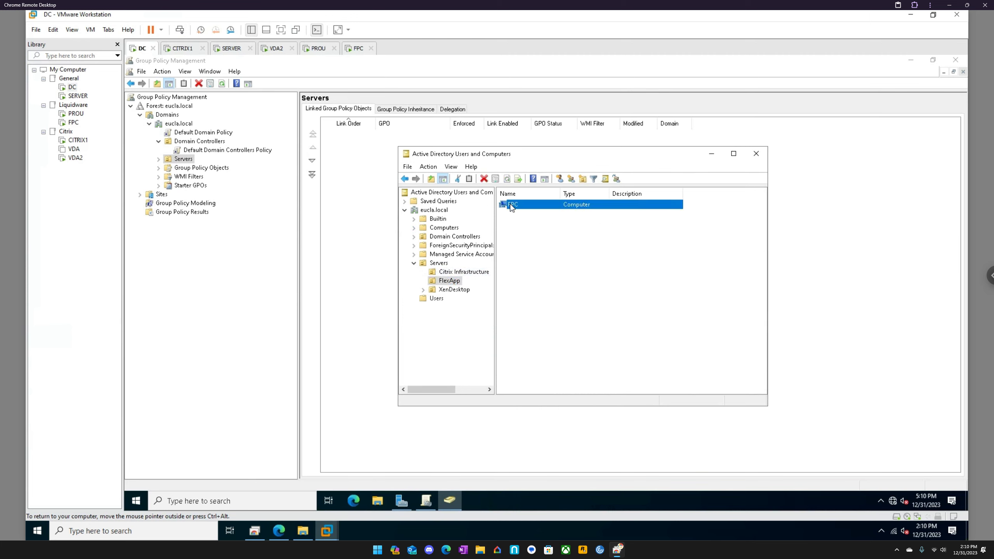
pyautogui.click(159, 159)
pyautogui.click(194, 176)
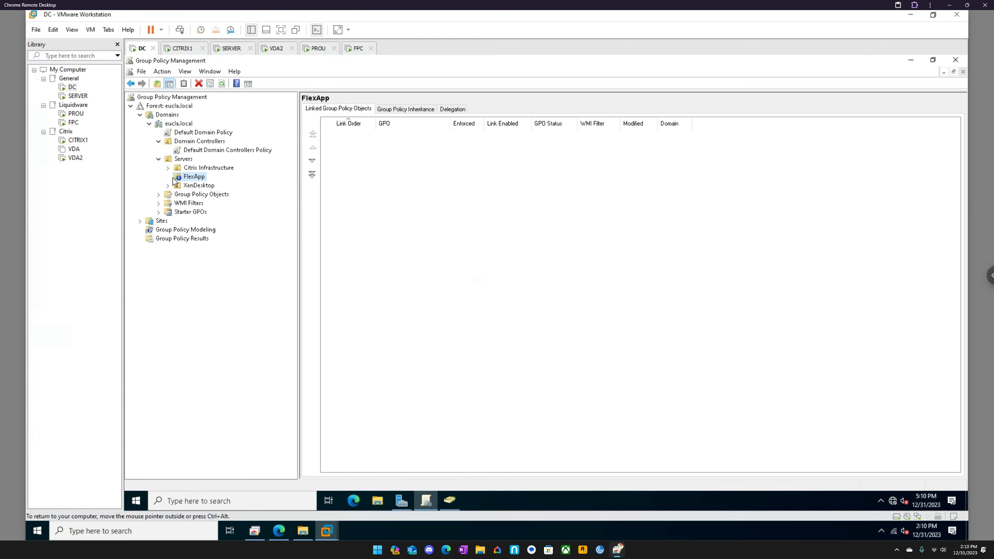
# - Return to the FPC virtual machine and install the FlexApp Packaging Console, accepting the license agreement and the default installation folder
pyautogui.click(357, 50)
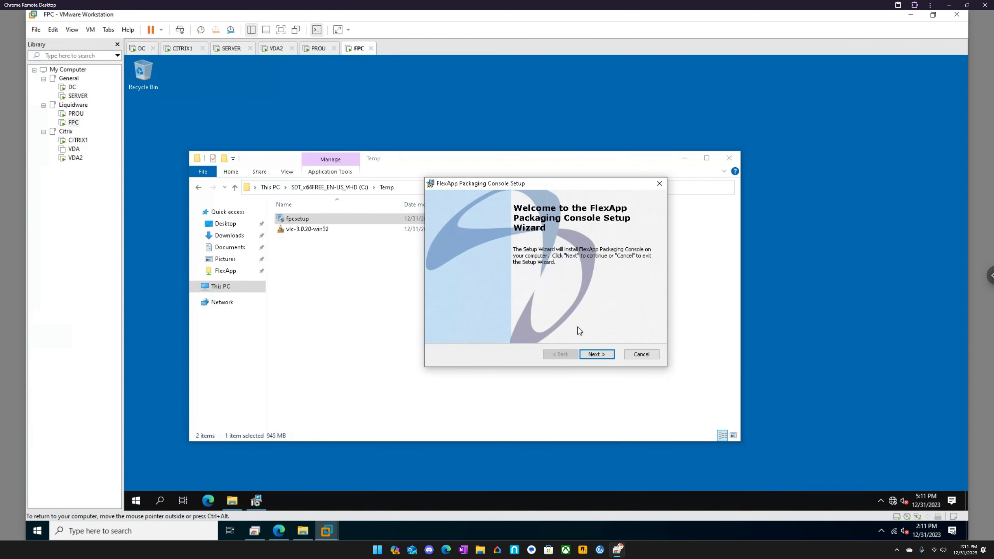
pyautogui.click(590, 354)
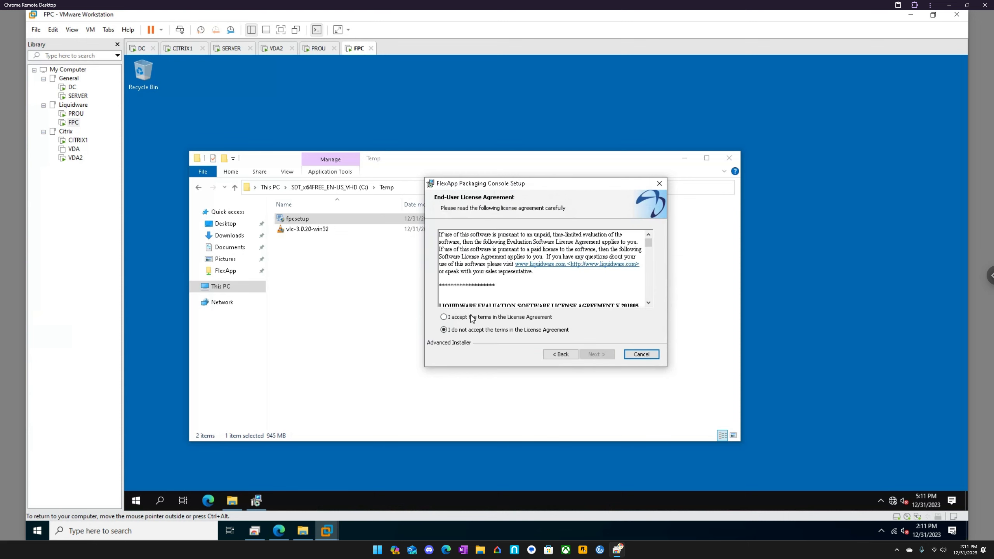
pyautogui.click(474, 320)
pyautogui.click(597, 355)
pyautogui.click(597, 355)
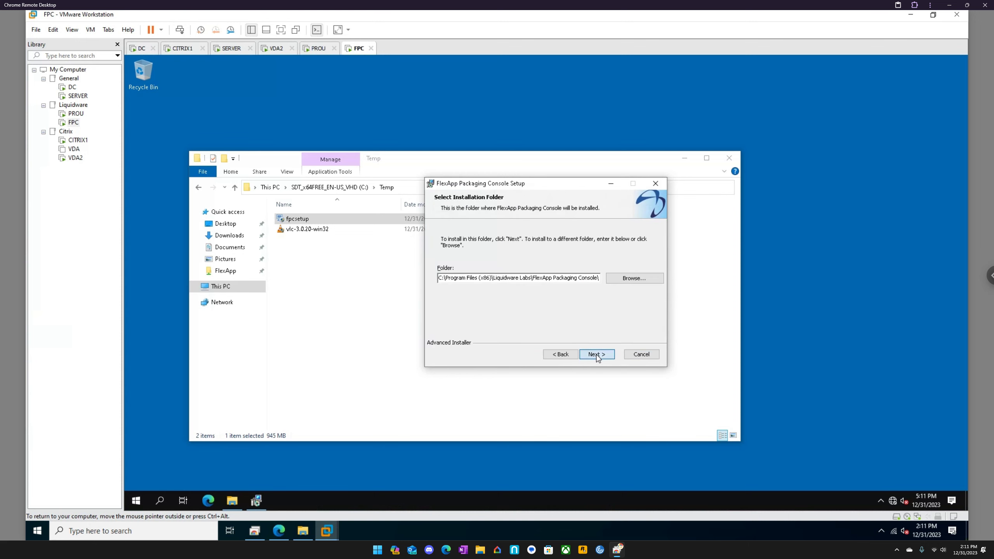
pyautogui.click(597, 354)
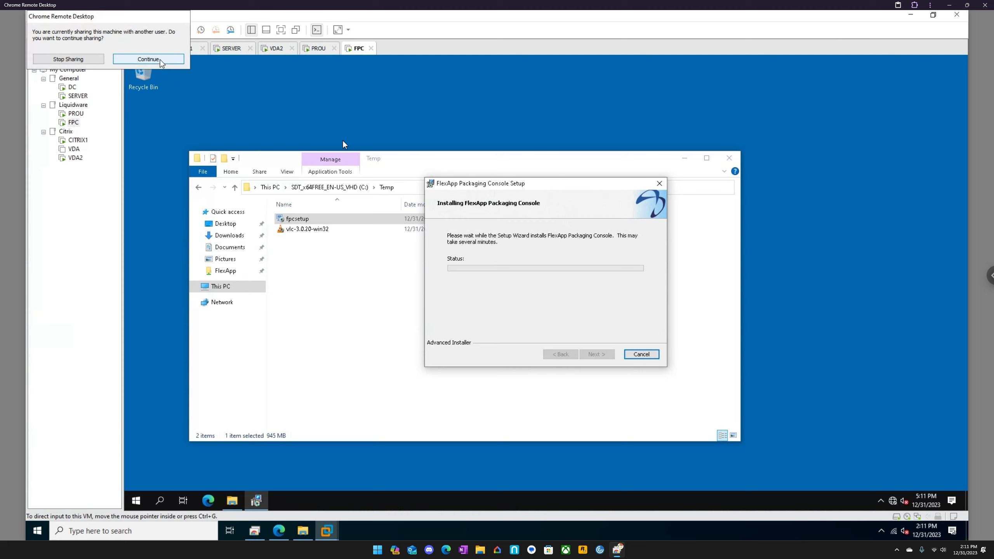
pyautogui.click(148, 59)
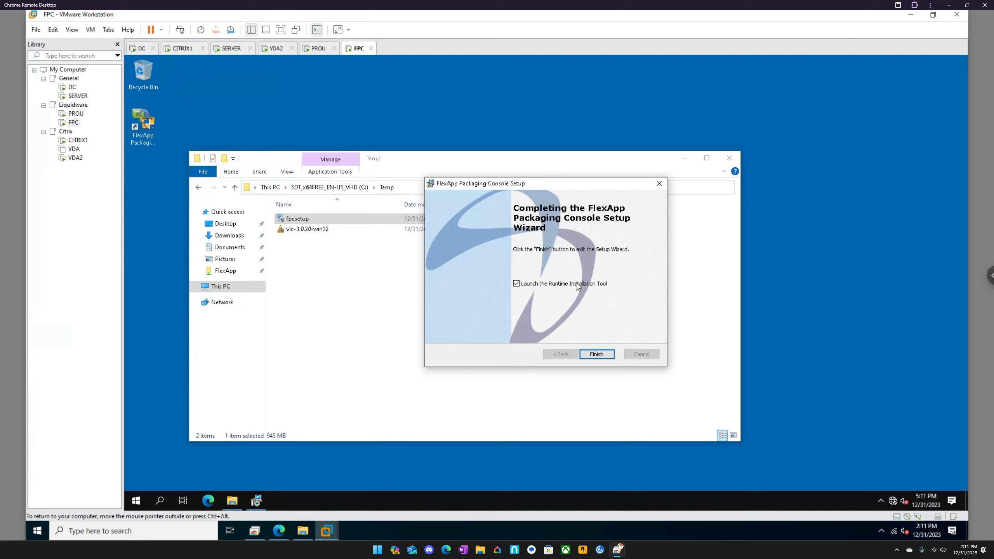
# - Finish the setup, dismiss the Runtime Installer without installing runtimes, and launch the FlexApp Packaging Console with elevated rights
pyautogui.click(597, 355)
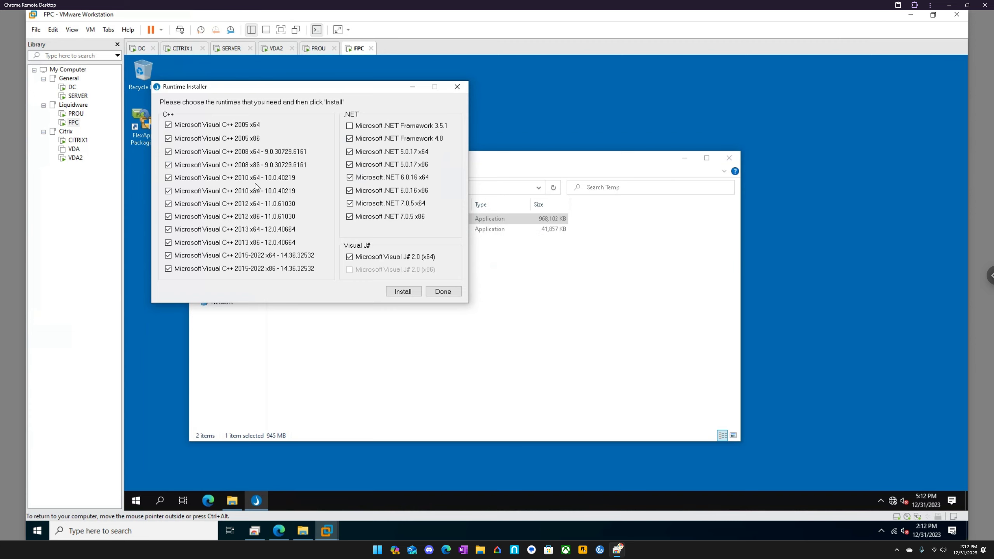
pyautogui.click(444, 295)
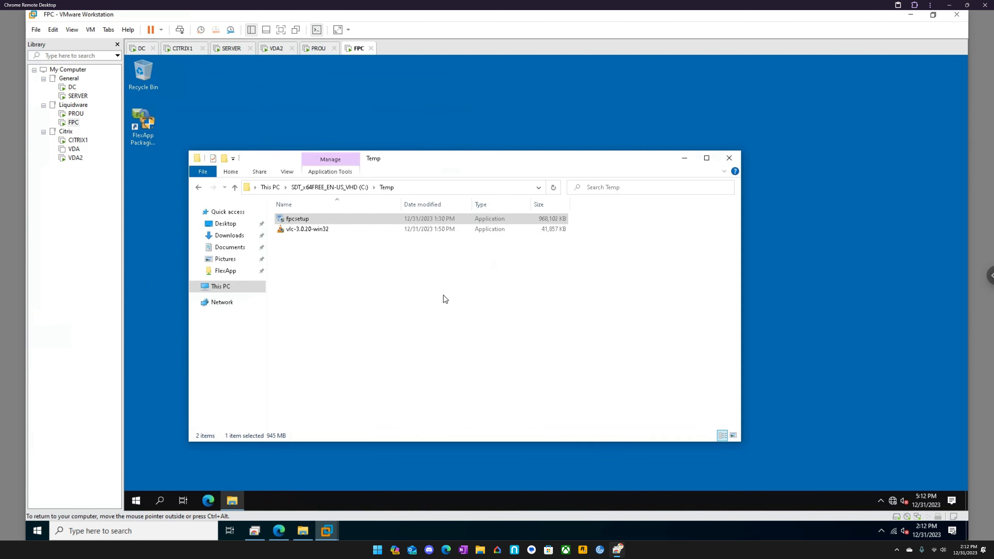
pyautogui.doubleClick(148, 129)
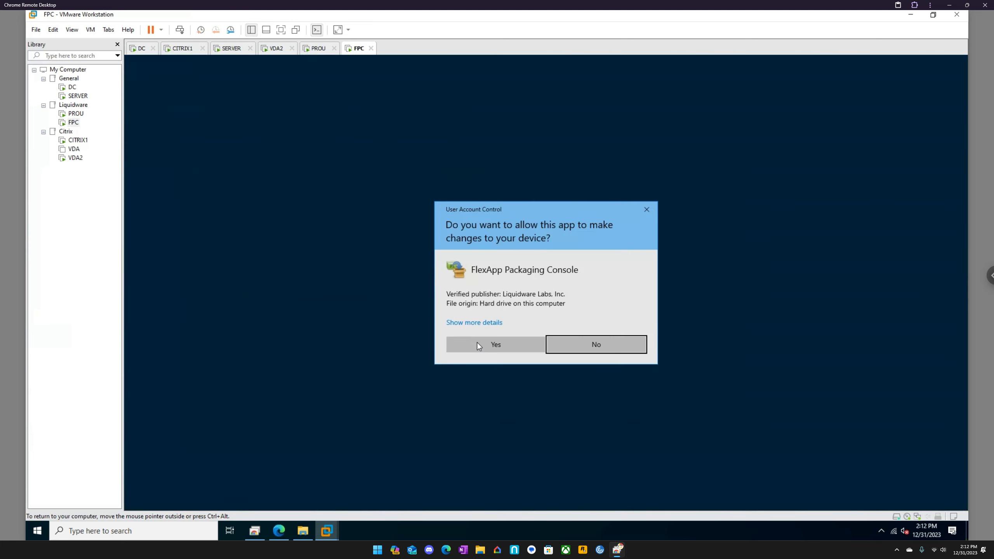
pyautogui.click(478, 343)
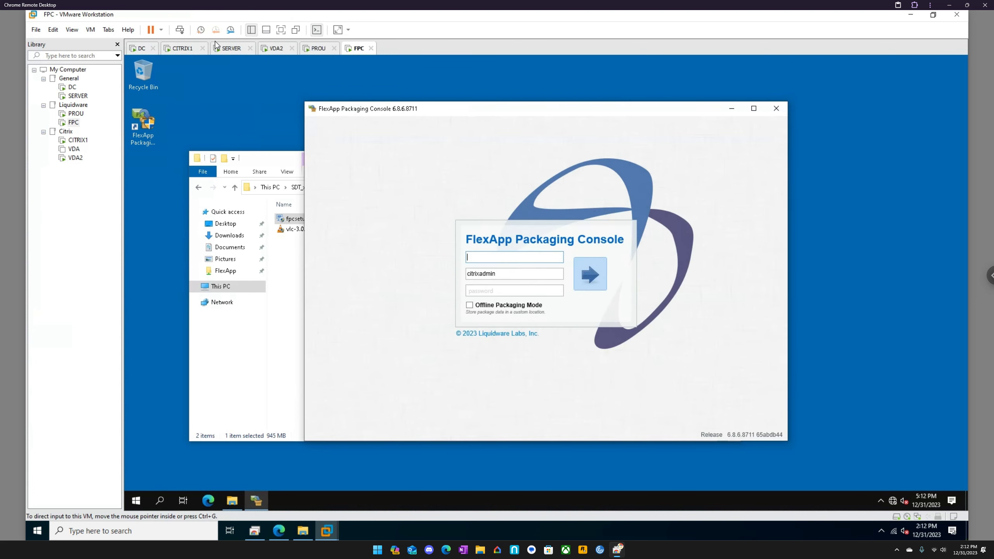
# - Switch to the PROU virtual machine, unlock it with the account password, and open ProfileUnity with changes to the device allowed
pyautogui.click(318, 52)
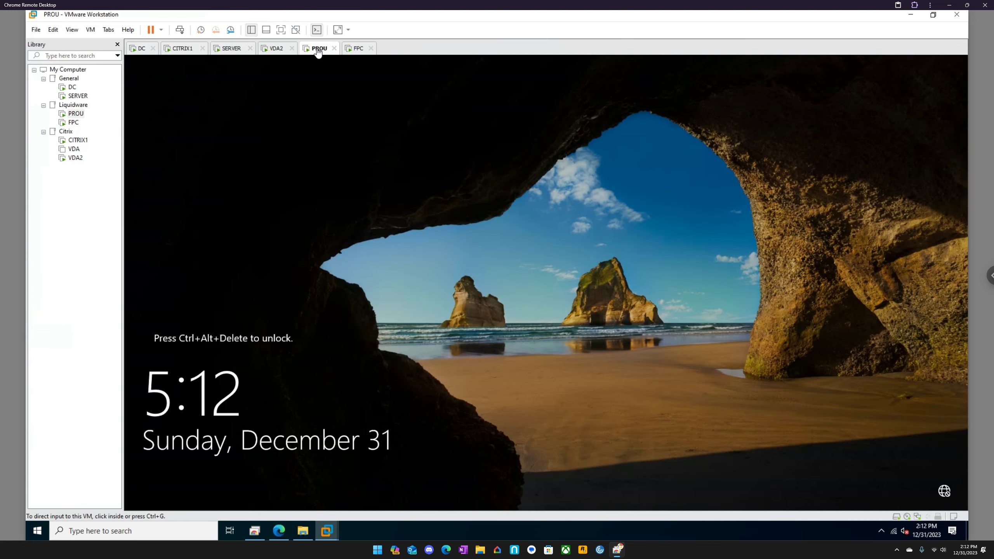
pyautogui.click(180, 30)
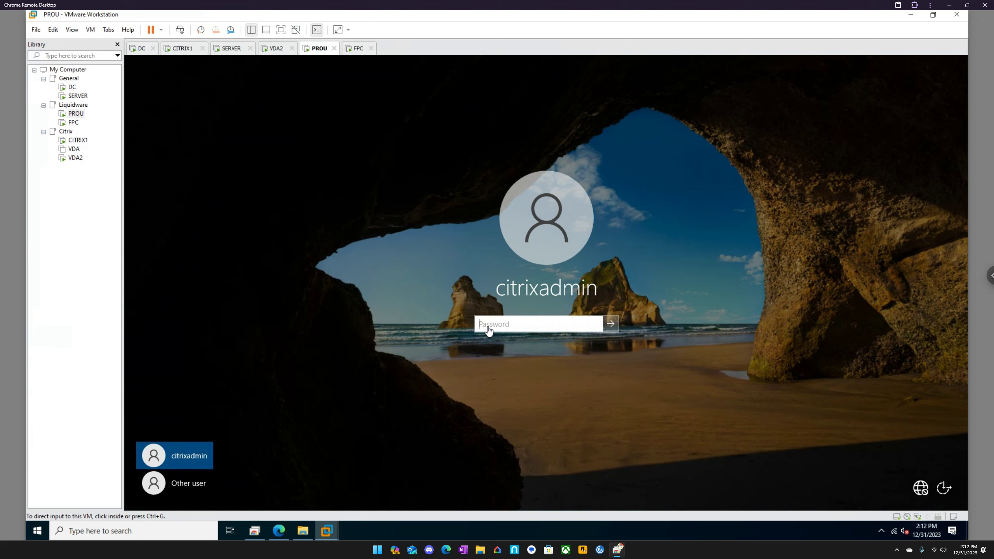
pyautogui.click(488, 327)
pyautogui.write('••••••••••')
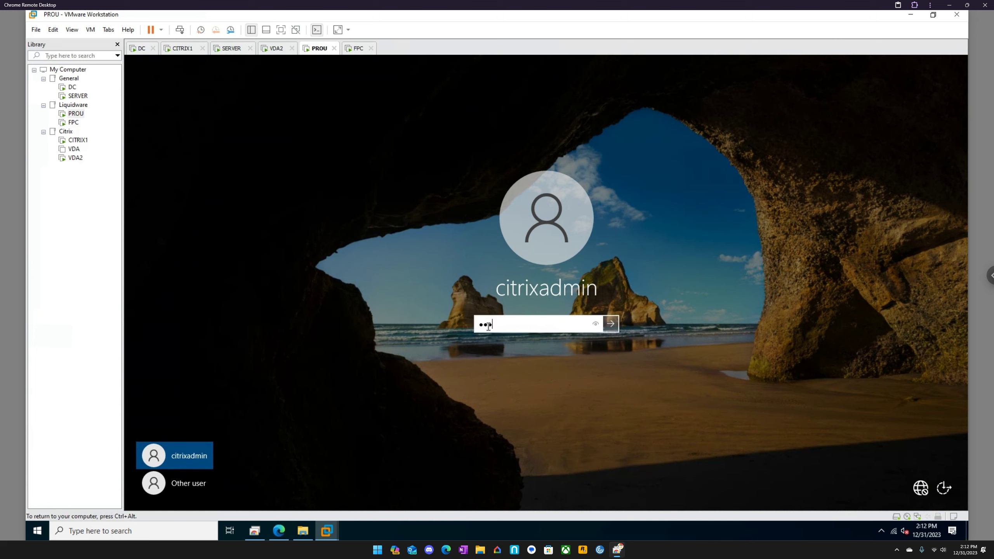
pyautogui.press('Return')
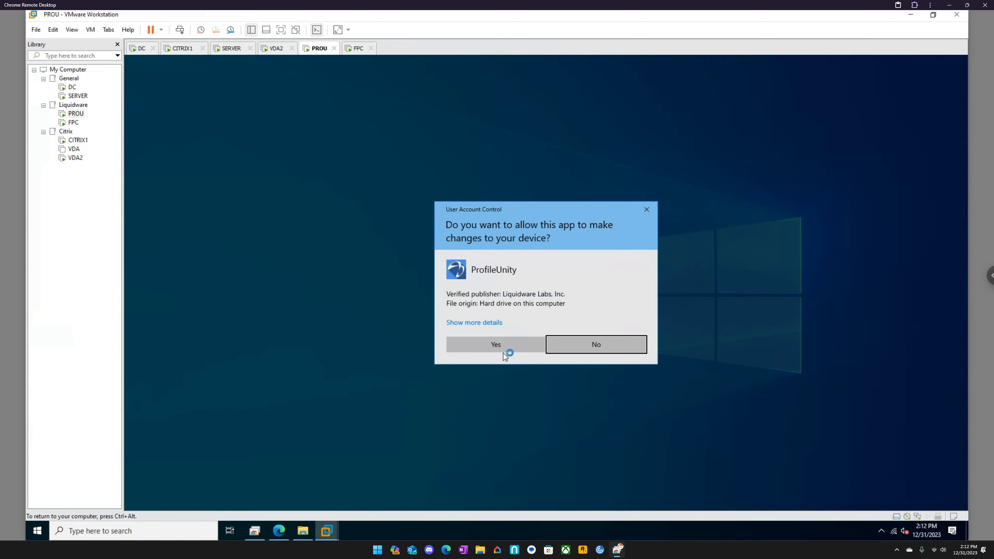
pyautogui.click(493, 341)
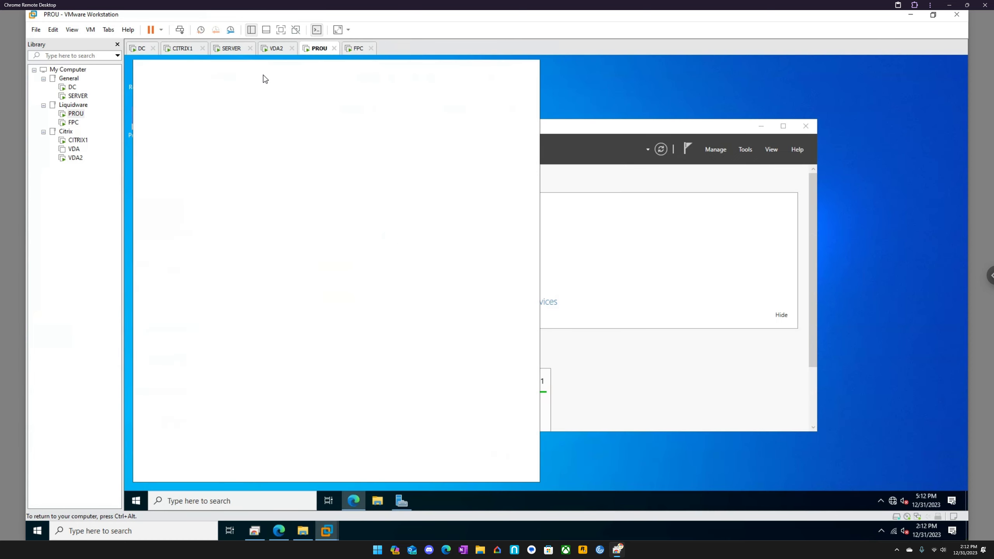
pyautogui.click(292, 88)
pyautogui.hotkey('ctrl', 'c')
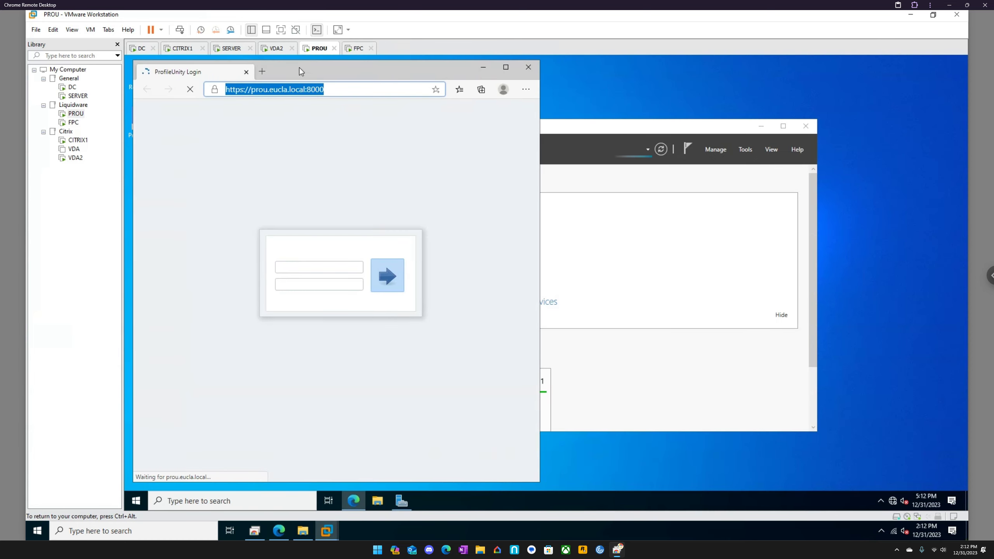
pyautogui.click(357, 48)
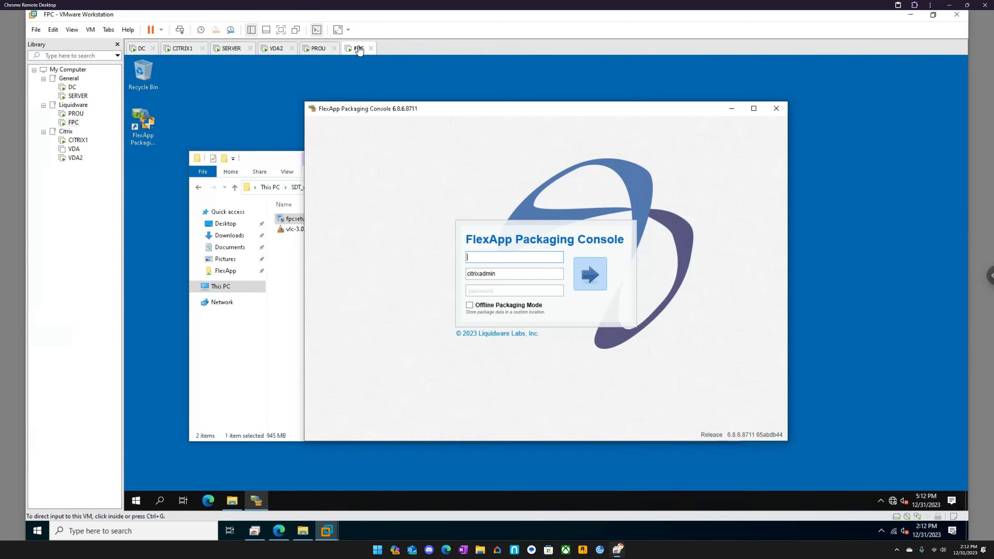
pyautogui.click(505, 257)
pyautogui.click(319, 48)
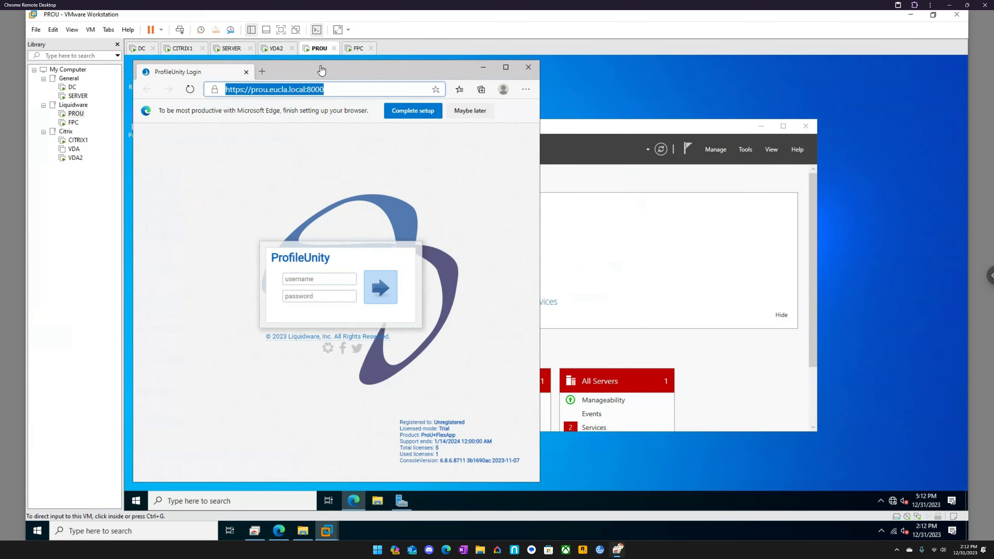
pyautogui.click(354, 49)
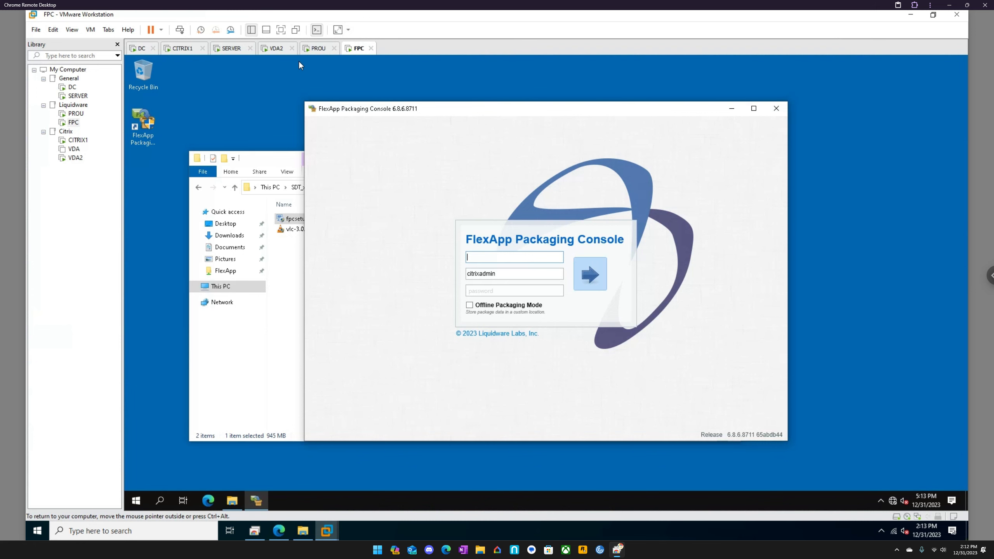
pyautogui.click(318, 48)
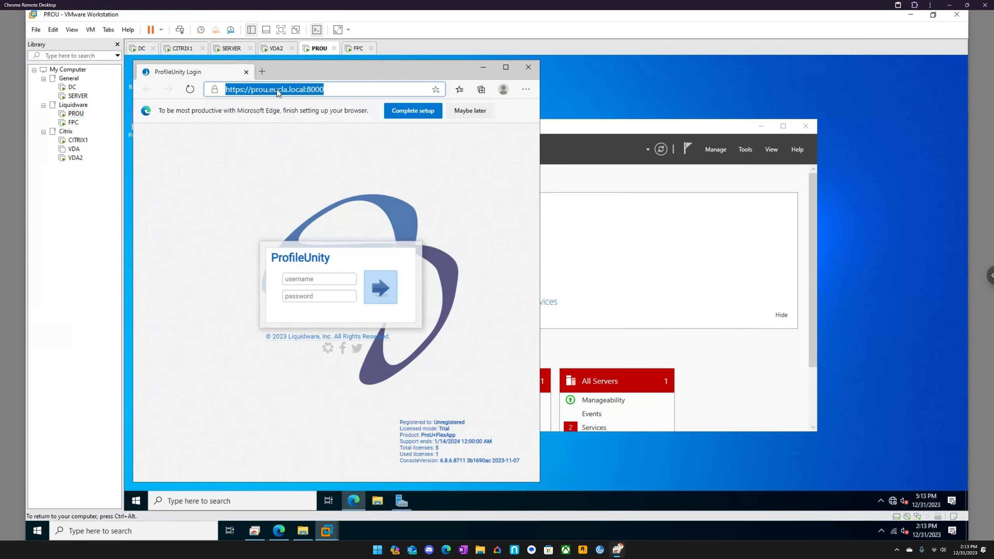
pyautogui.rightClick(277, 92)
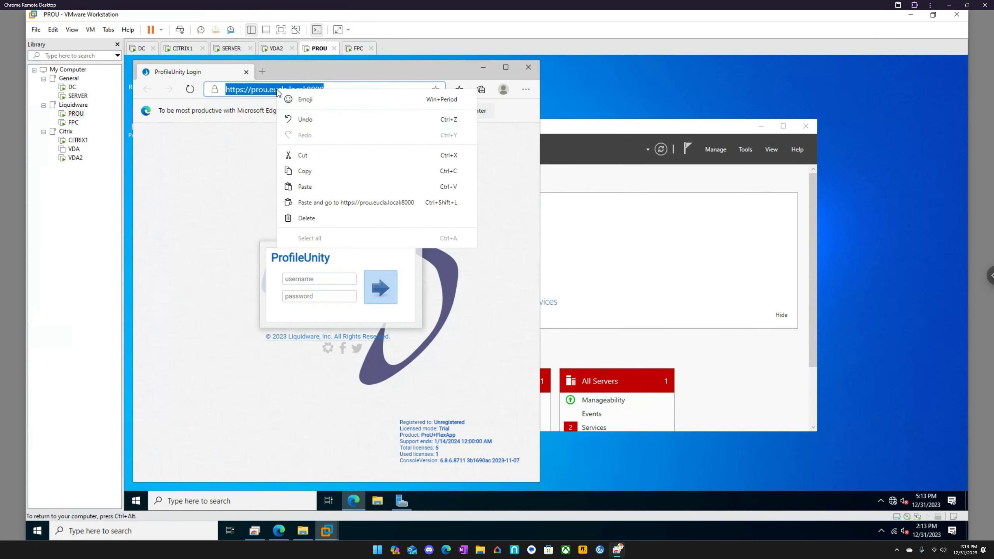
pyautogui.click(315, 172)
# - On FPC, sign in to the FlexApp Packaging Console with the copied ProfileUnity address and the account password, and enable Rollback
pyautogui.click(356, 48)
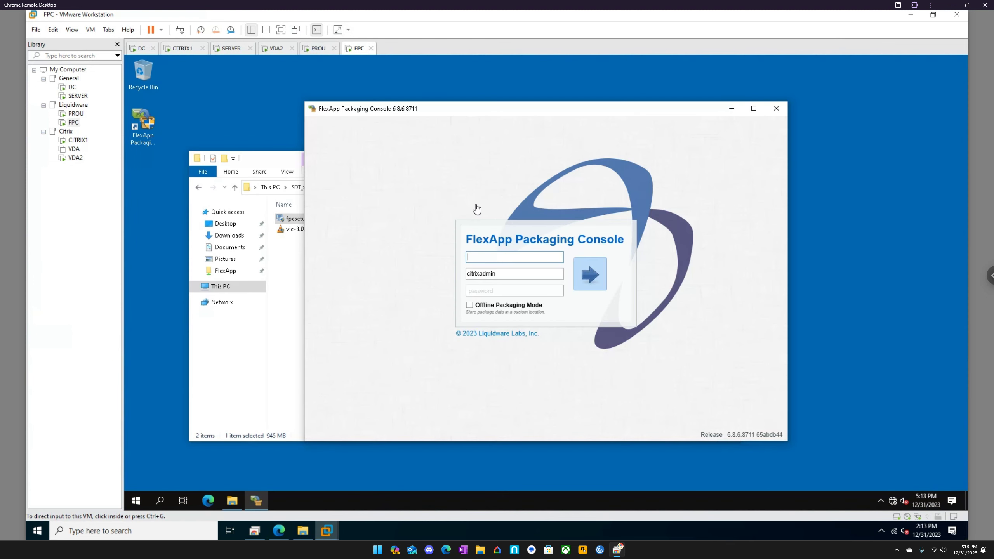
pyautogui.click(488, 255)
pyautogui.hotkey('ctrl', 'v')
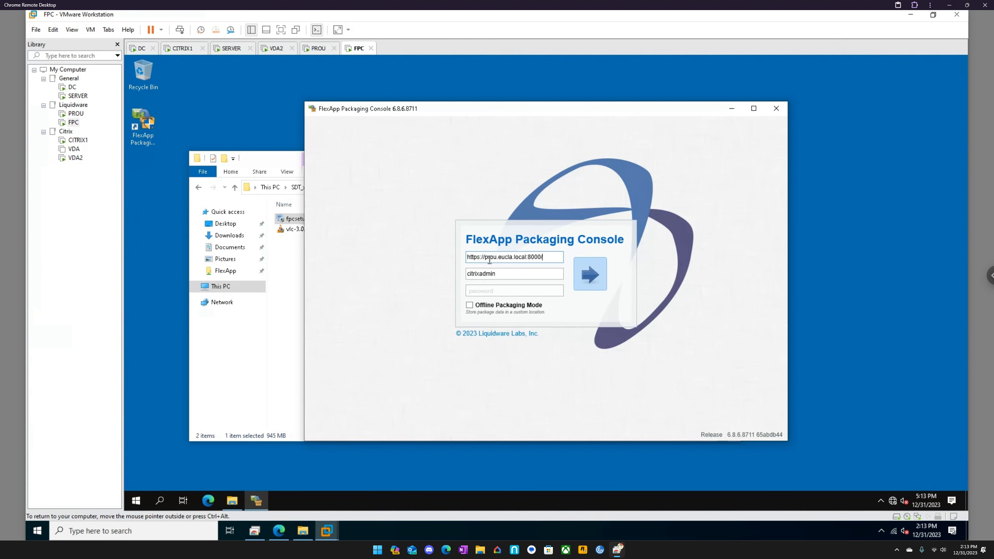
pyautogui.click(498, 293)
pyautogui.write('**********')
pyautogui.press('Return')
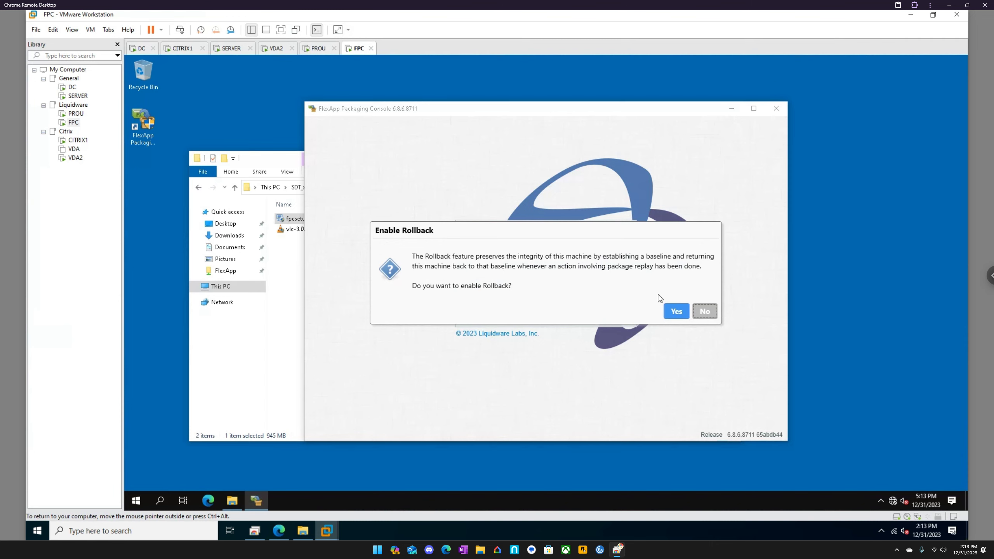
pyautogui.click(676, 312)
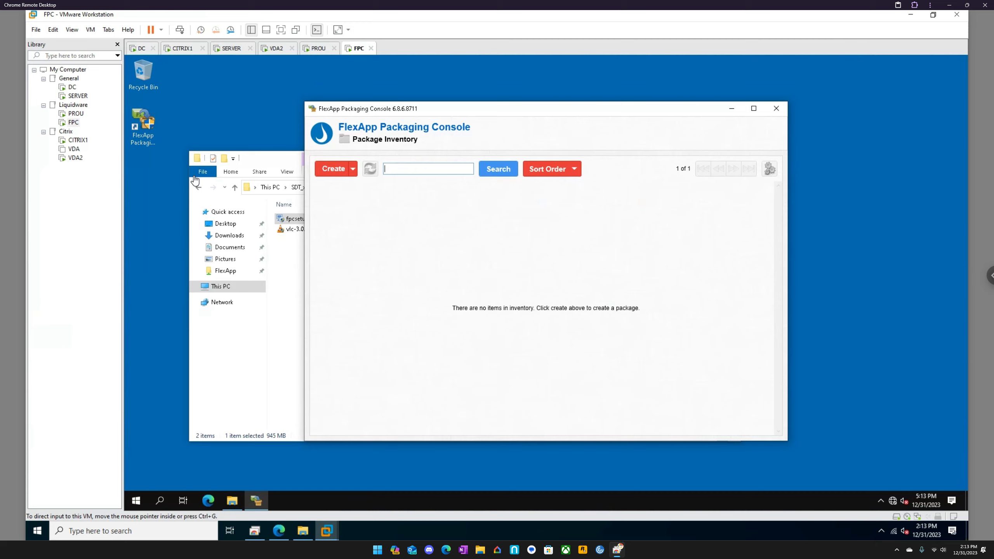
# - Revisit the DC and SERVER virtual machines, and view the FlexApp inventory in the ProfileUnity web console in Edge
pyautogui.click(142, 49)
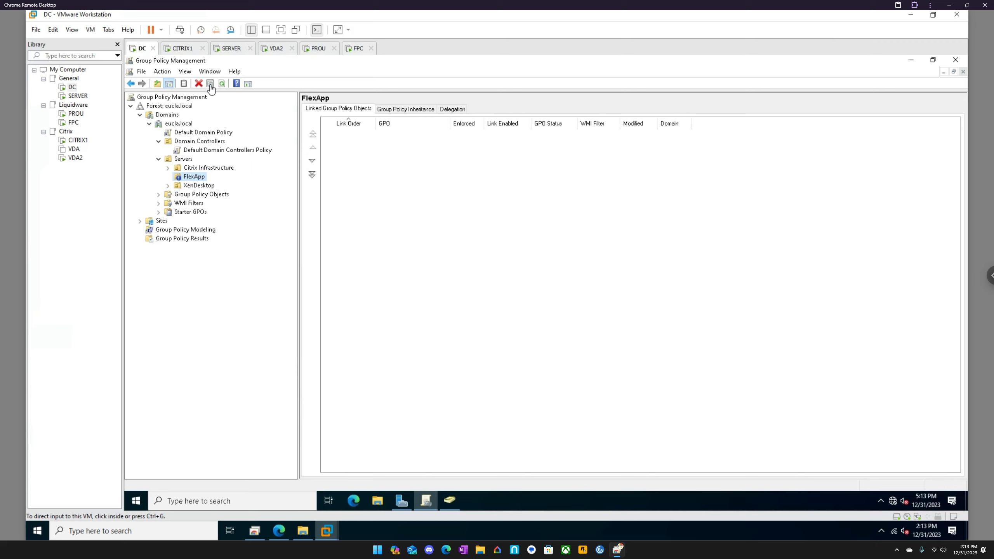
pyautogui.click(230, 50)
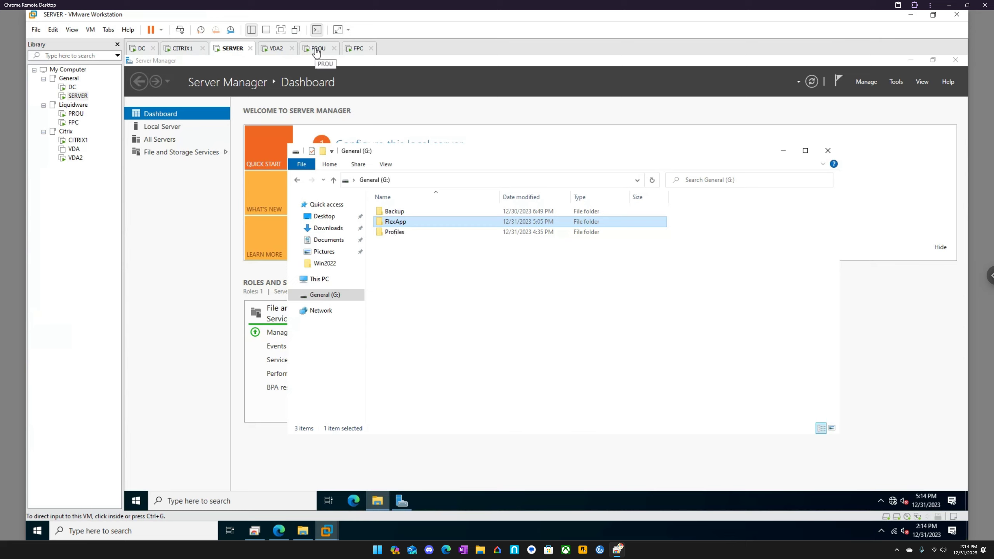
pyautogui.click(281, 532)
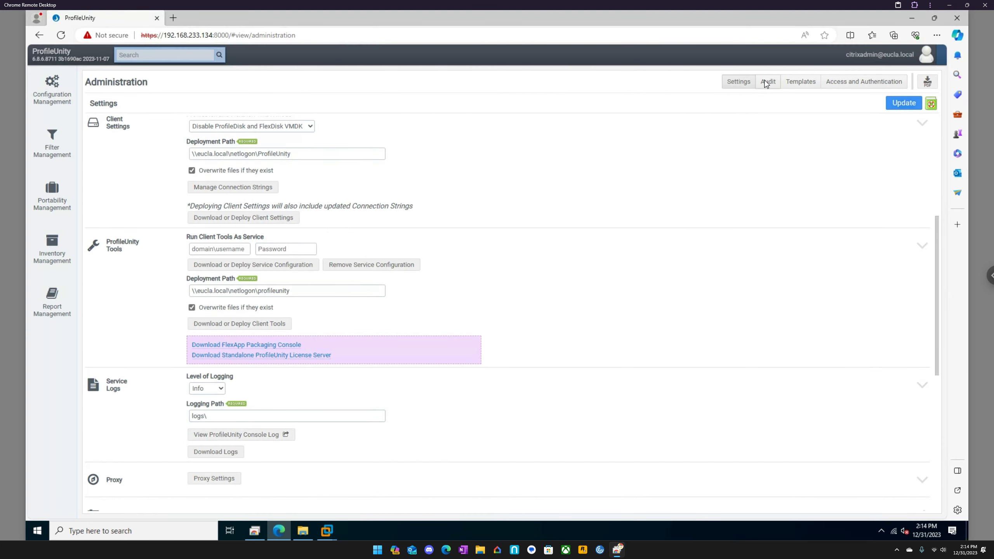
pyautogui.moveTo(881, 62)
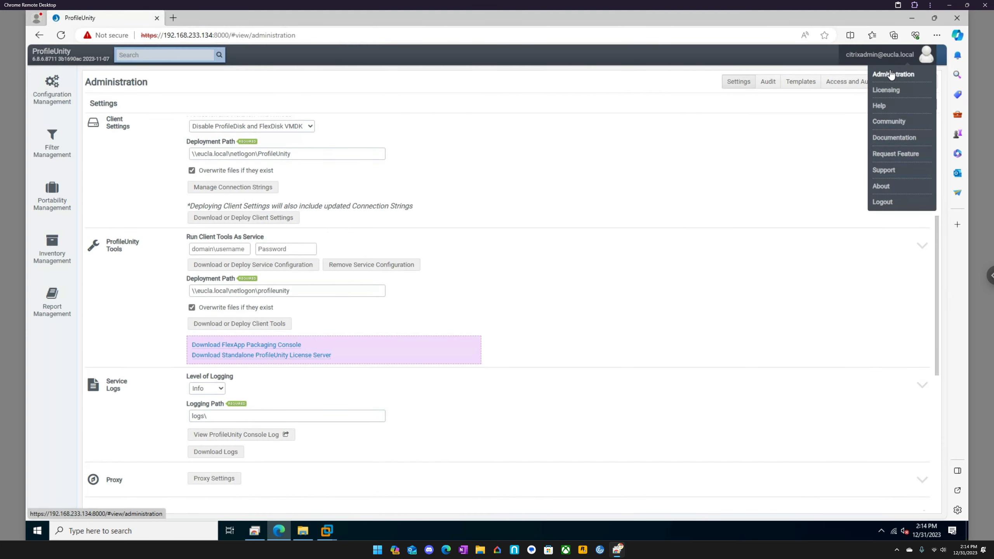
pyautogui.click(52, 247)
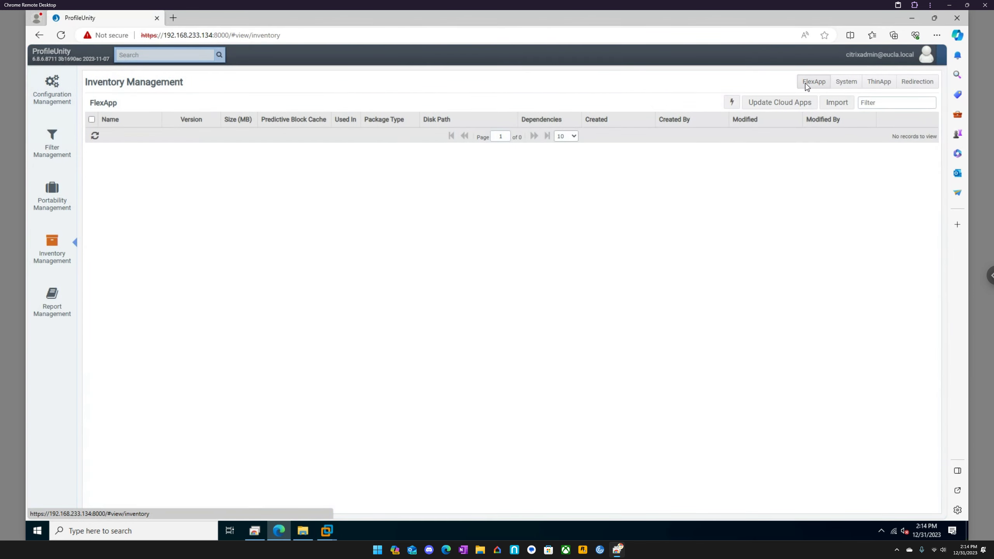
# - Switch to the FPC virtual machine and start a new package in the FlexApp Packaging Console
pyautogui.click(327, 531)
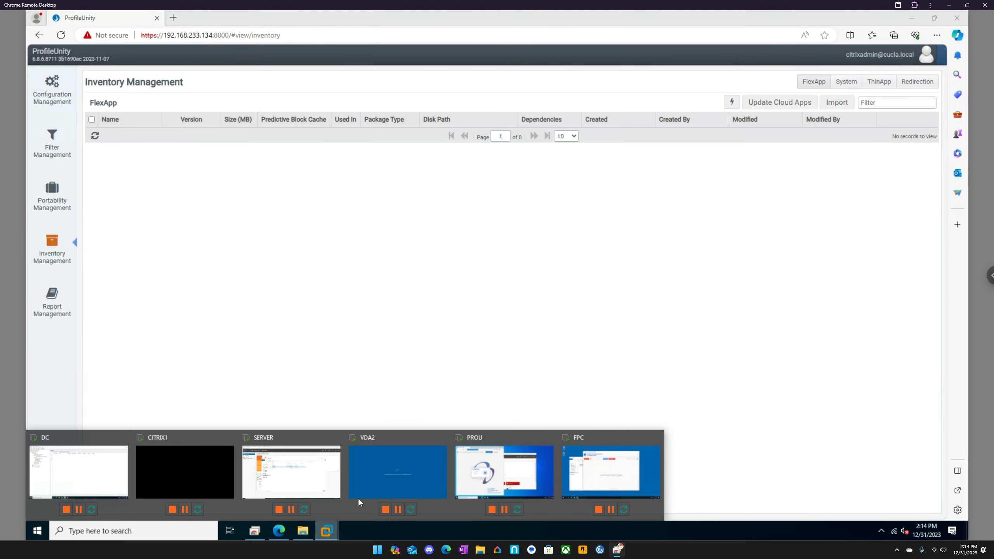
pyautogui.click(590, 461)
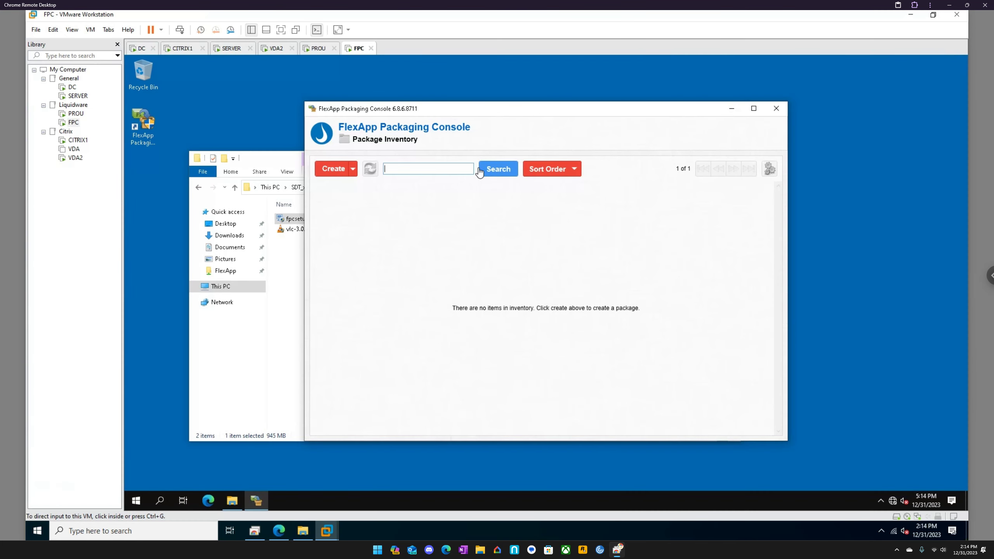
pyautogui.click(337, 169)
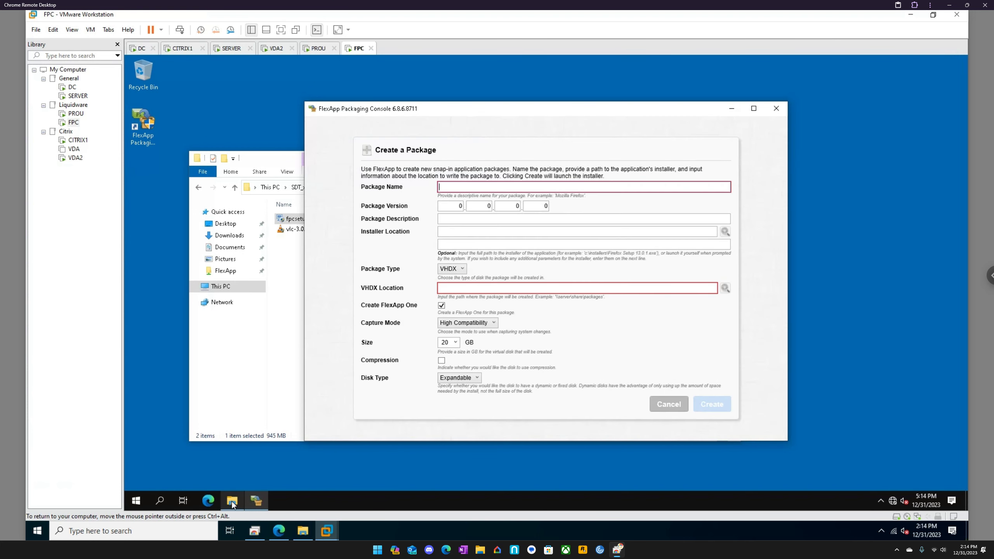
# - Browse to \\server on FPC and open its FlexApp share
pyautogui.click(137, 501)
pyautogui.write('\\server')
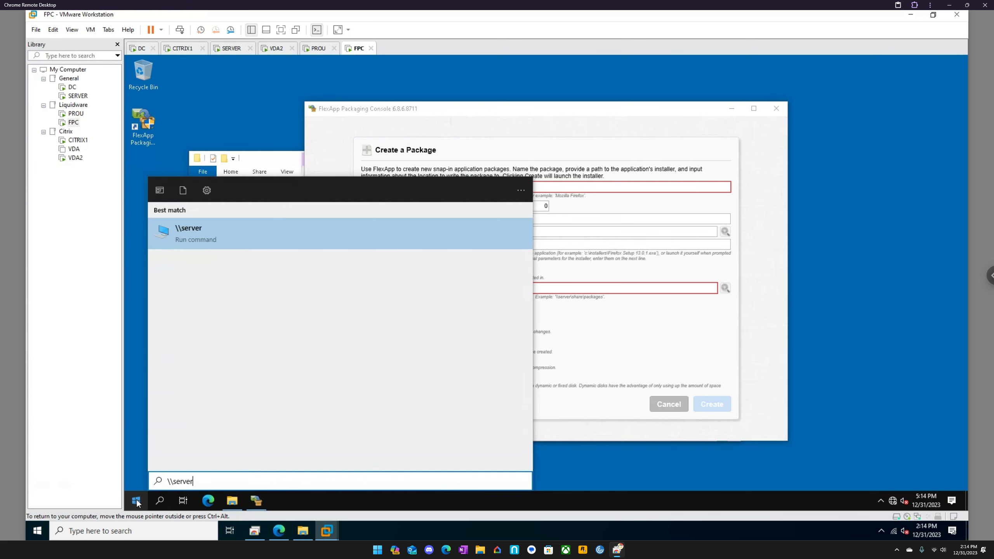
pyautogui.press('Return')
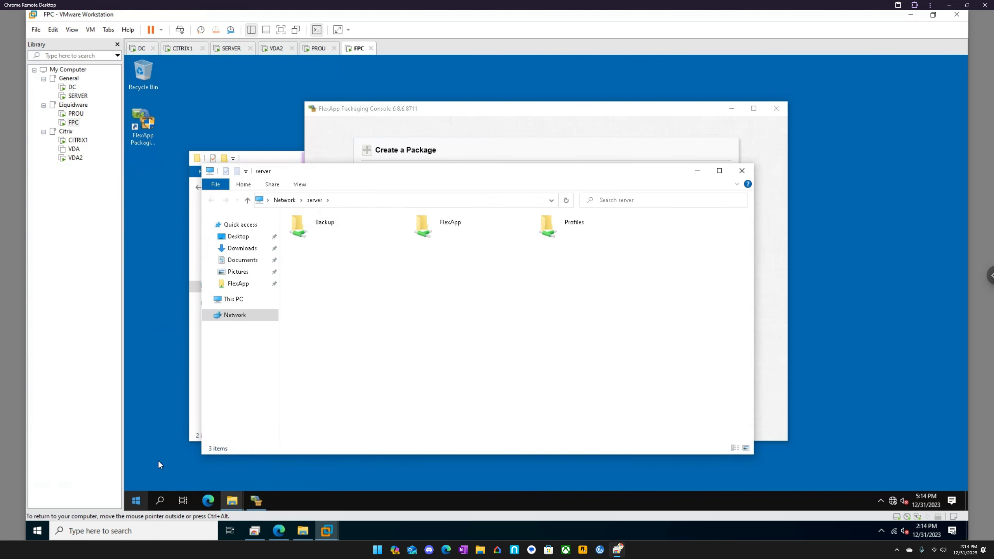
pyautogui.doubleClick(450, 231)
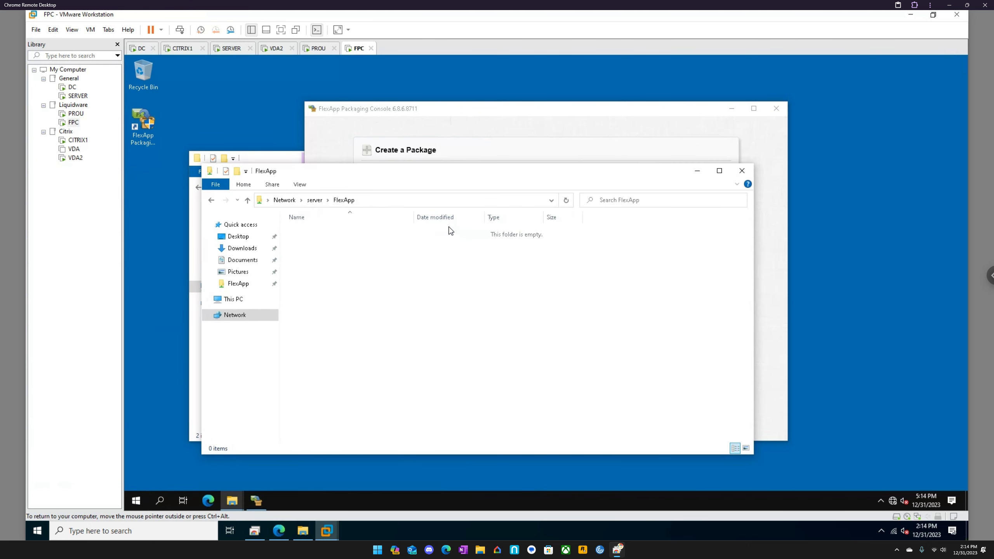
# - Name the new package VLC and set its version to 0.0.0.1
pyautogui.click(491, 116)
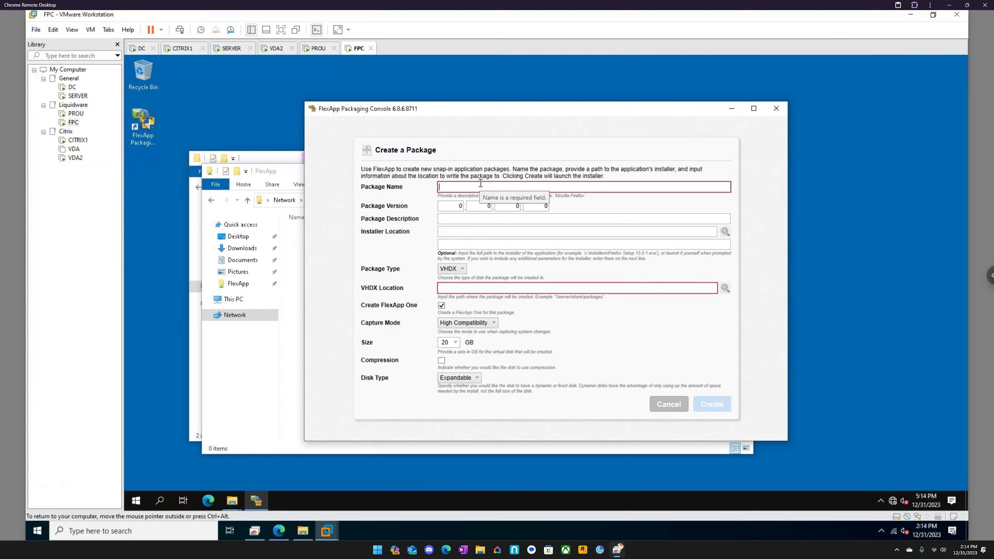
pyautogui.write('VLC')
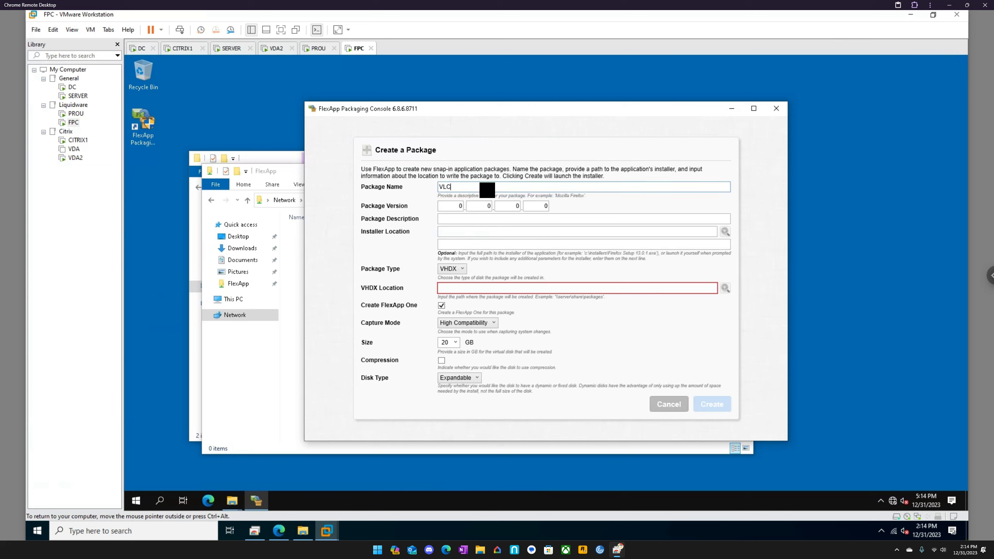
pyautogui.doubleClick(542, 206)
pyautogui.click(456, 221)
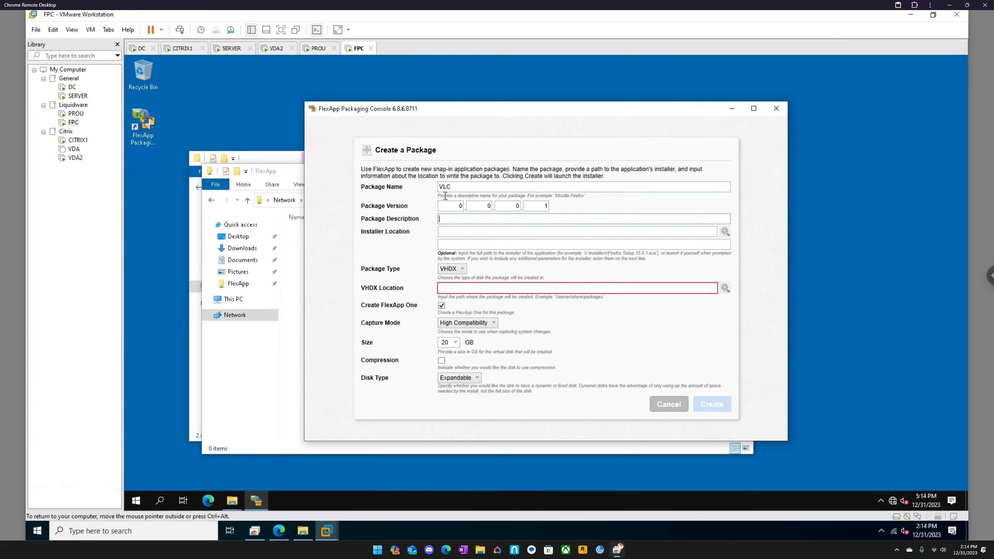
pyautogui.click(723, 234)
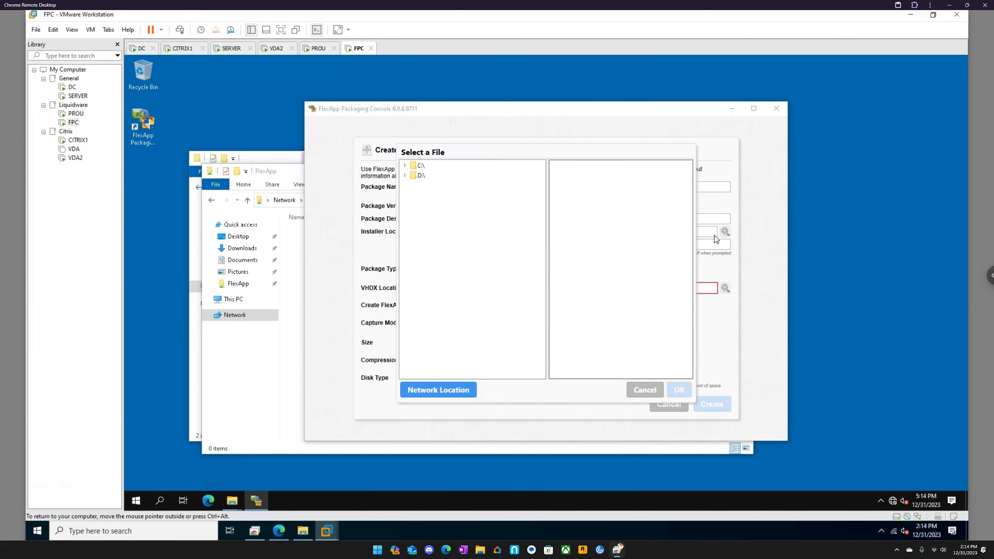
pyautogui.doubleClick(414, 167)
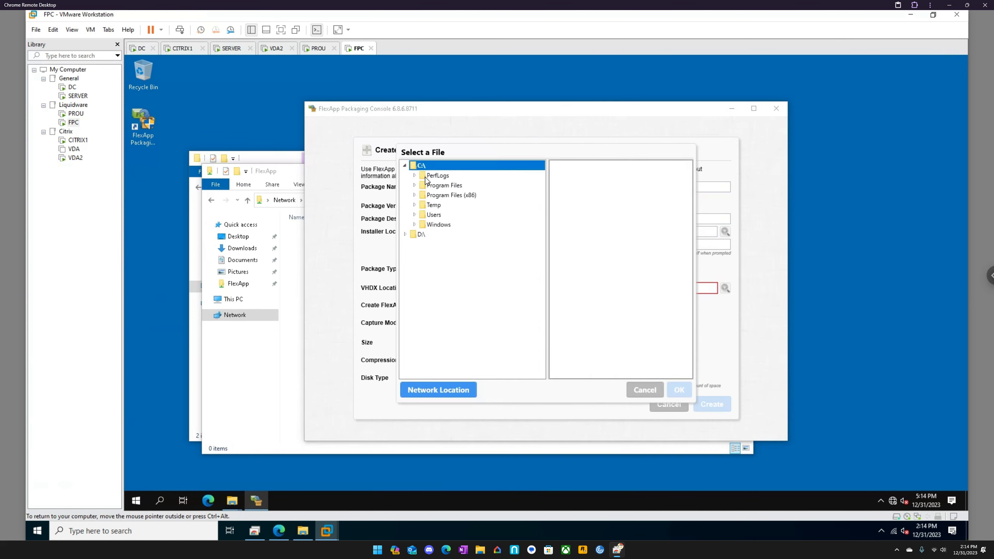
pyautogui.click(433, 205)
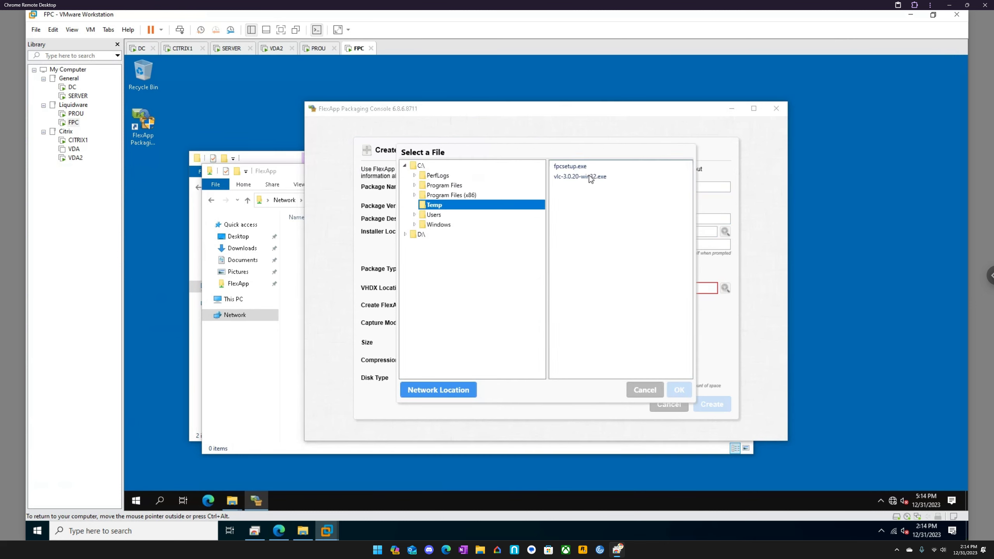
pyautogui.click(656, 390)
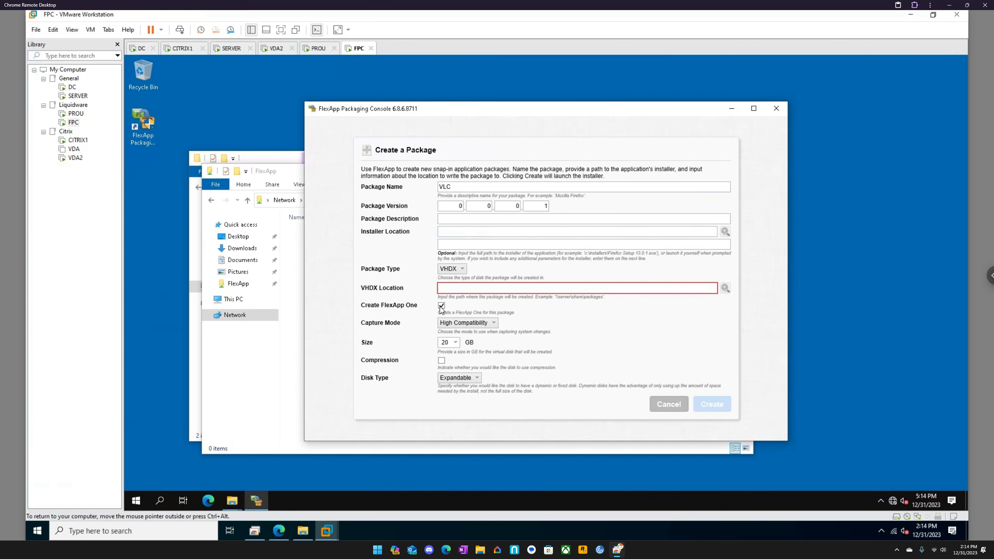
# - Set the package's virtual disk size to 1 GB and enable compression, keeping the High Compatibility capture mode
pyautogui.click(466, 323)
pyautogui.click(467, 323)
pyautogui.click(456, 343)
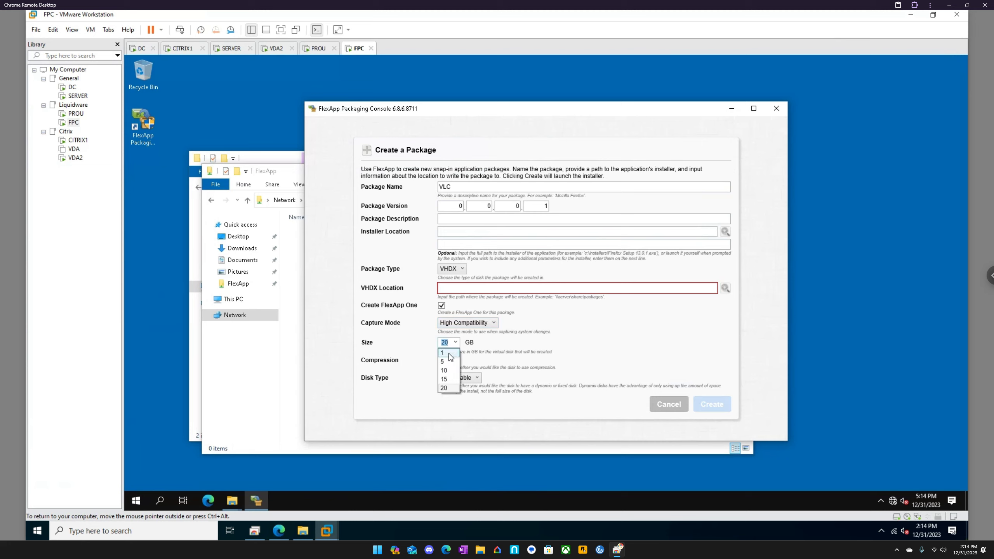
pyautogui.click(453, 353)
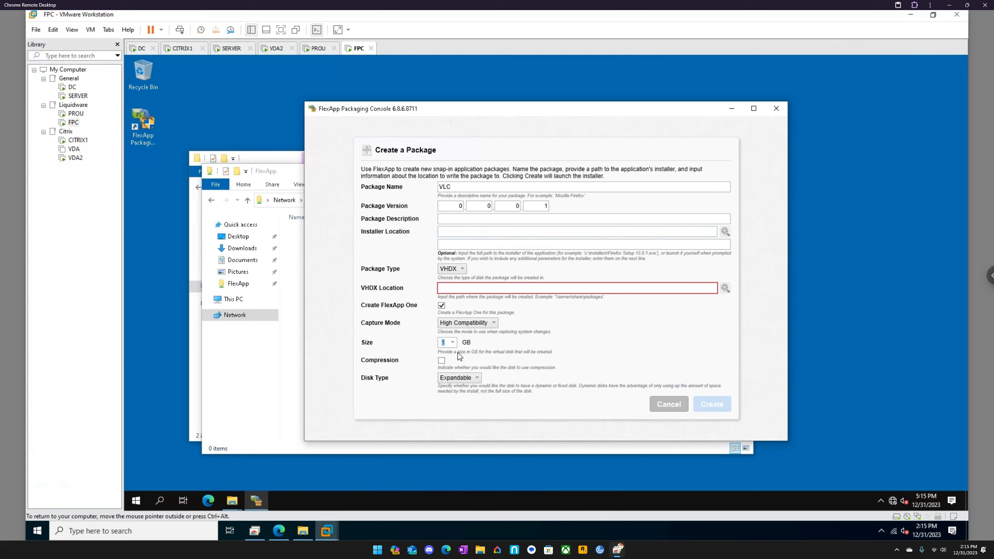
pyautogui.click(571, 362)
# - Copy the share path \\server\FlexApp into the VHDX location and create the package
pyautogui.click(287, 379)
pyautogui.click(380, 200)
pyautogui.hotkey('ctrl', 'c')
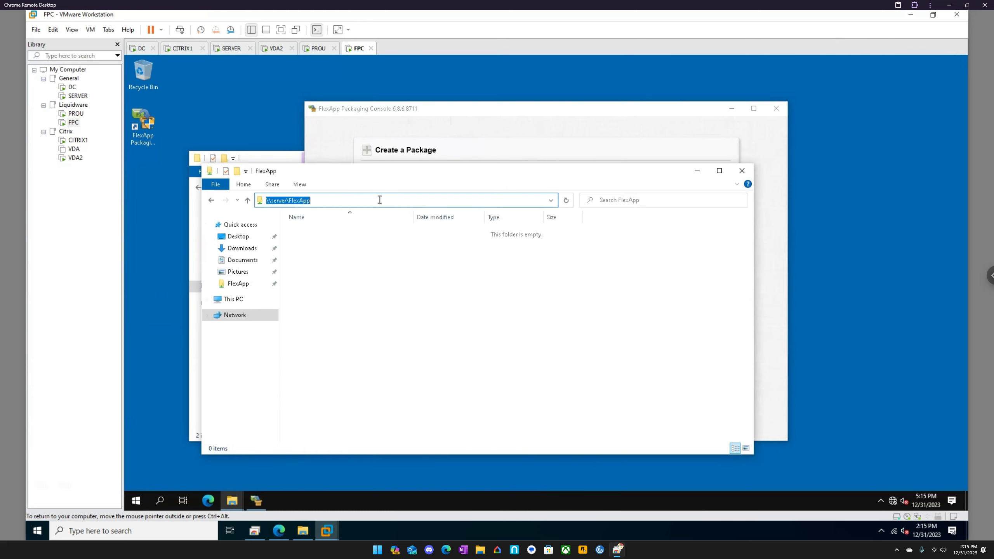
pyautogui.click(485, 121)
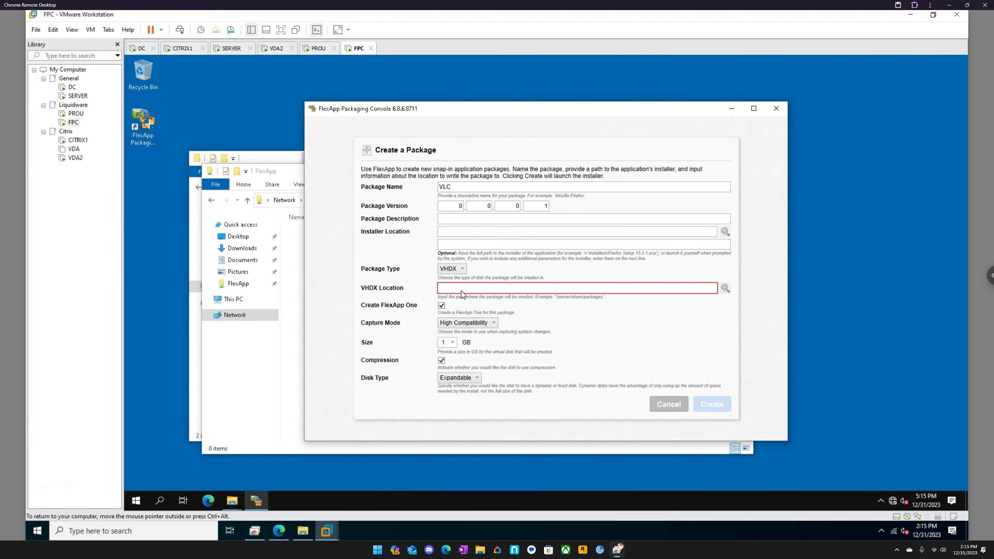
pyautogui.hotkey('ctrl', 'v')
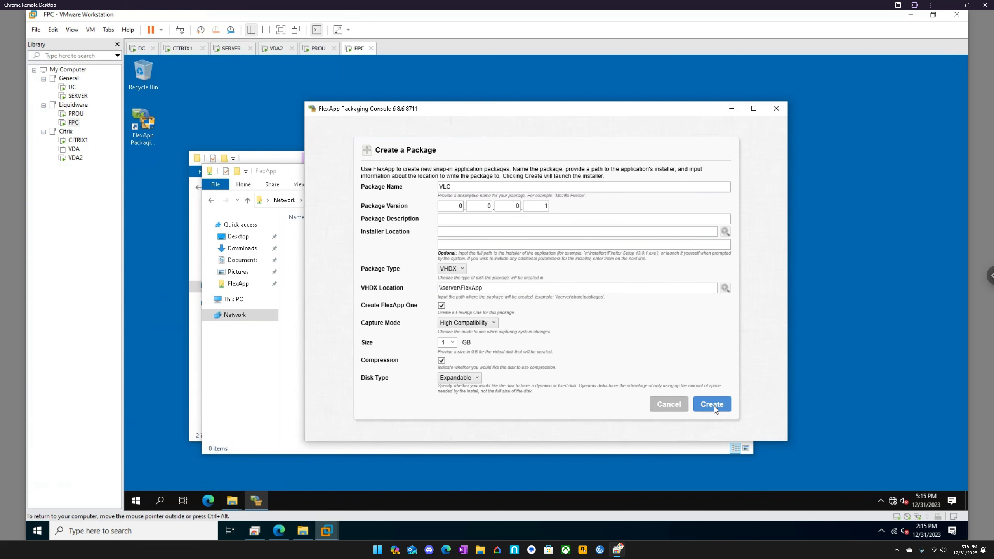
pyautogui.click(713, 405)
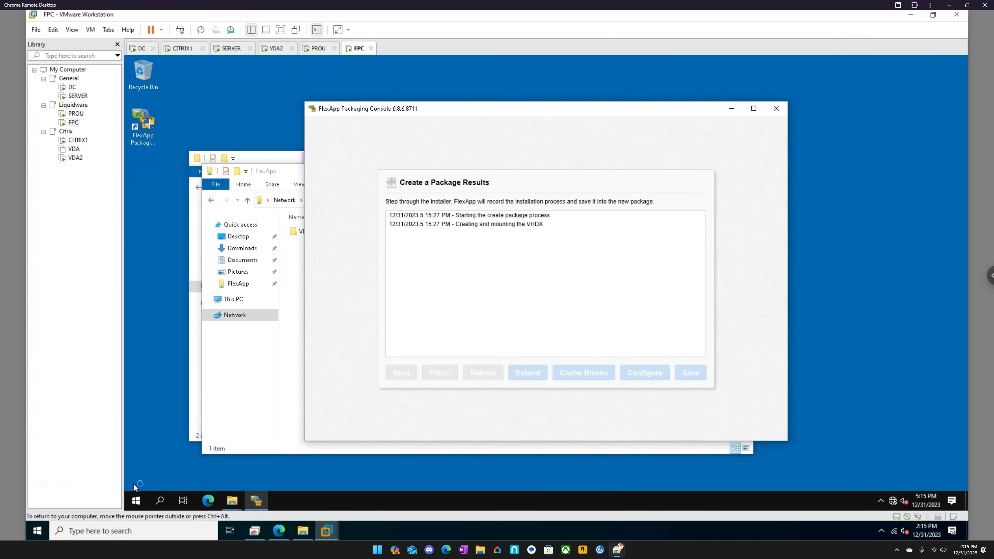
# - Open Disk Management on FPC to examine the mounted package disk, and arrange it beside the FlexApp Packaging Console
pyautogui.rightClick(132, 503)
pyautogui.click(156, 325)
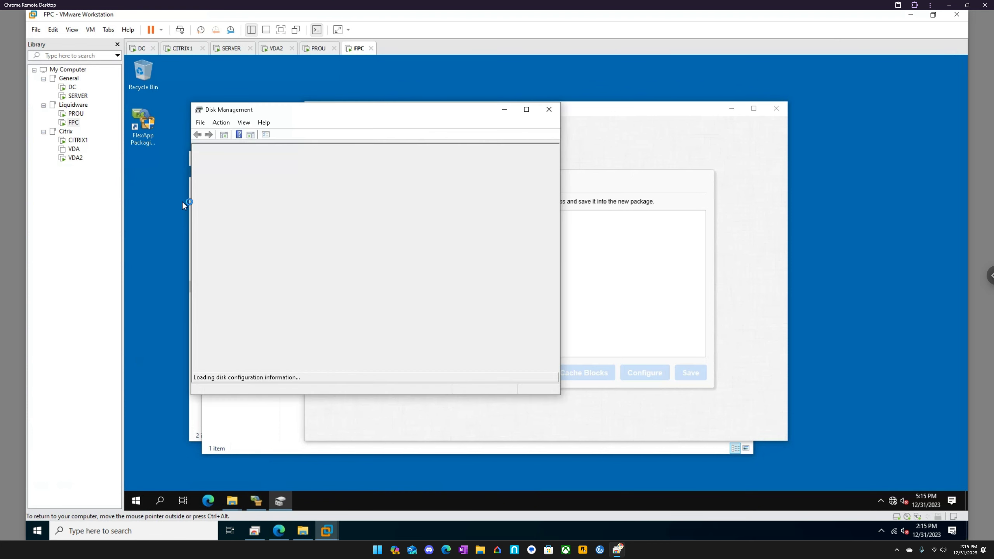
pyautogui.moveTo(341, 117); pyautogui.dragTo(284, 119)
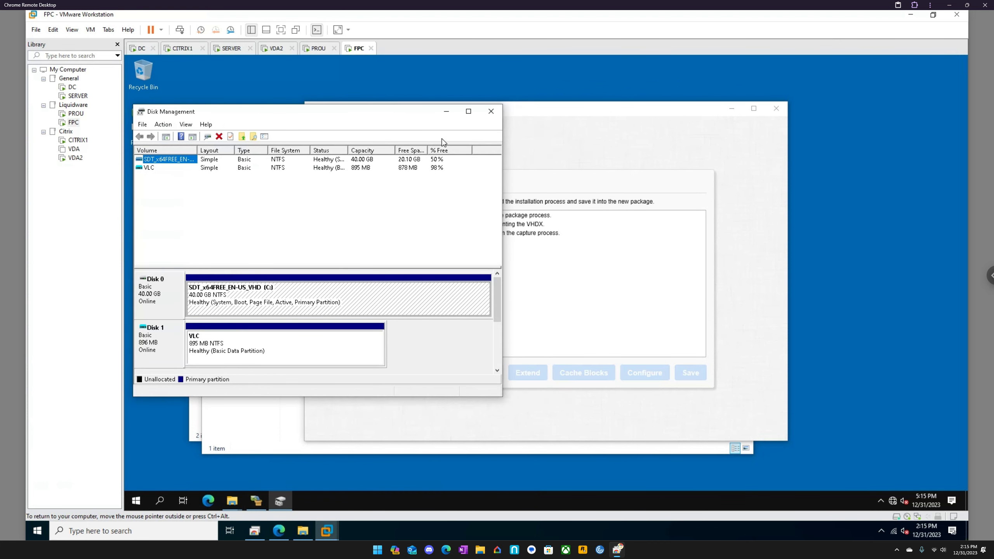
pyautogui.click(573, 113)
pyautogui.moveTo(561, 113); pyautogui.dragTo(767, 116)
# - Inspect the VLC package folder's contents in the FlexApp share and minimize that window
pyautogui.click(418, 421)
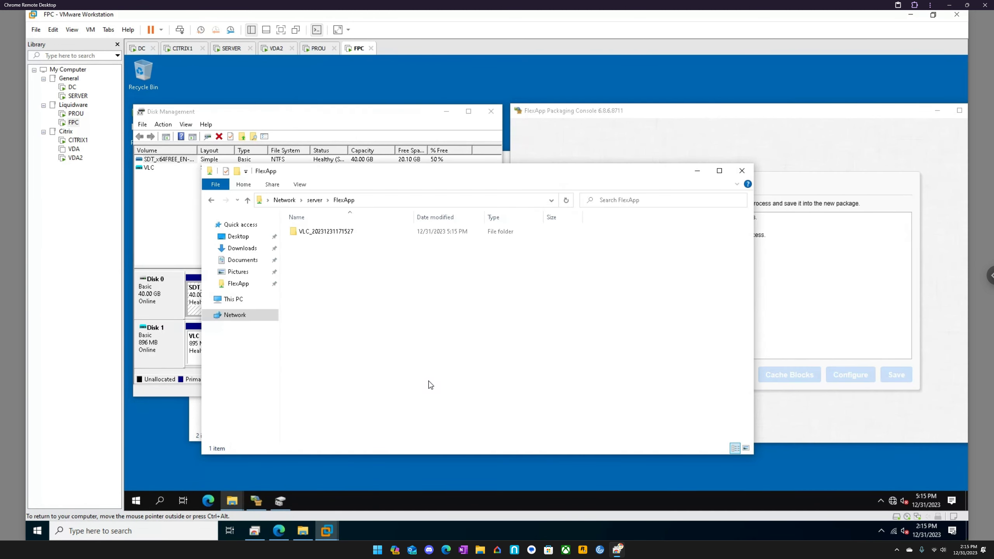
pyautogui.doubleClick(335, 232)
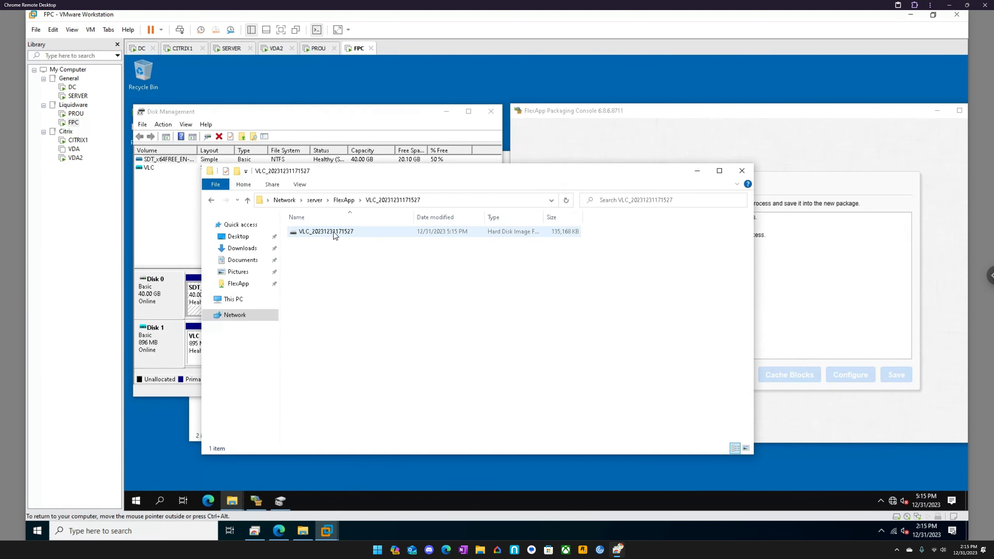
pyautogui.click(698, 170)
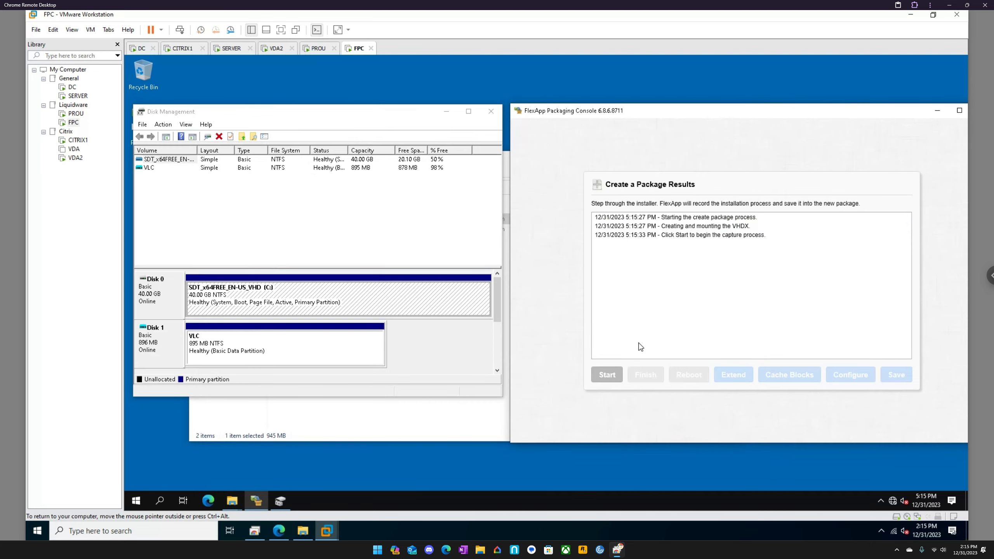
# - Start the package capture and launch the vlc-3.0.20-win32 installer from C:\Temp
pyautogui.click(608, 381)
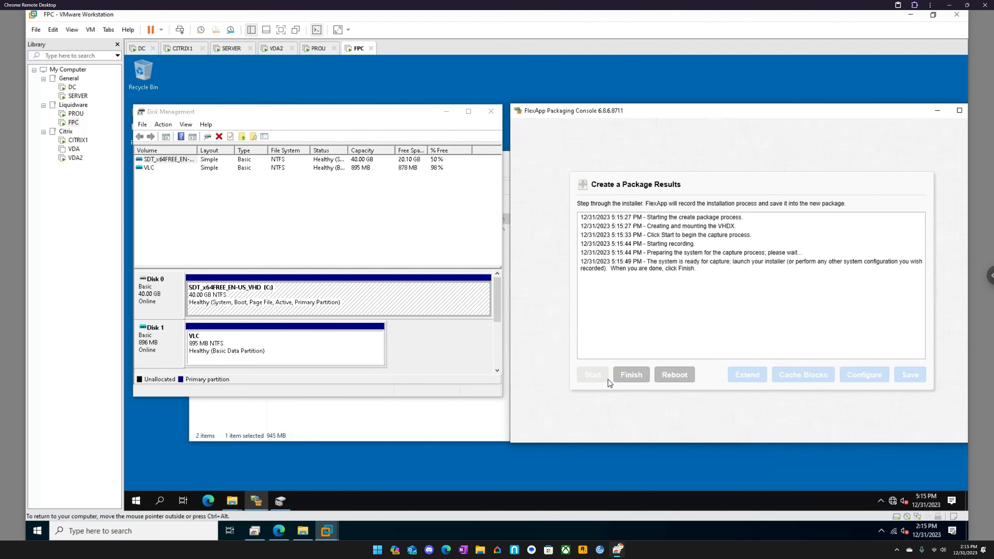
pyautogui.click(440, 419)
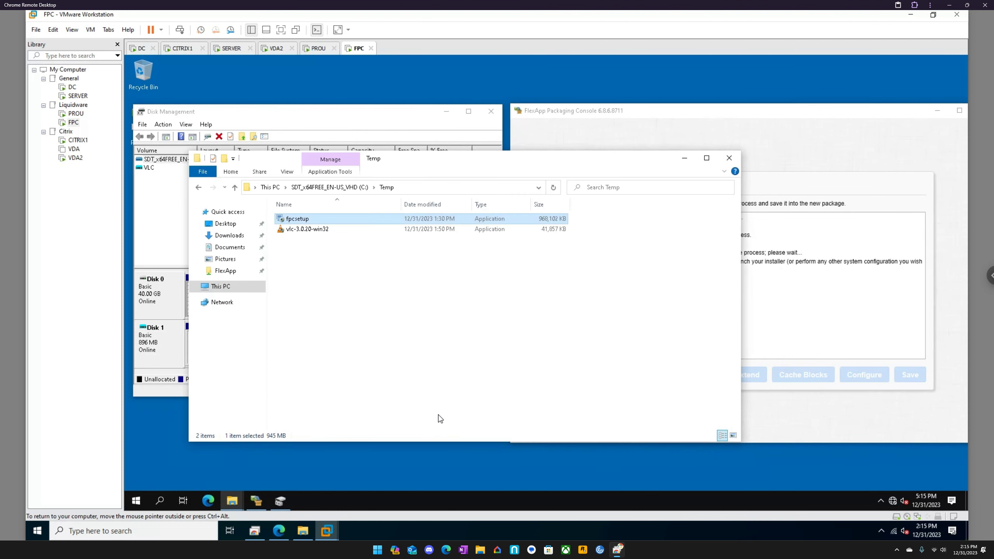
pyautogui.click(306, 231)
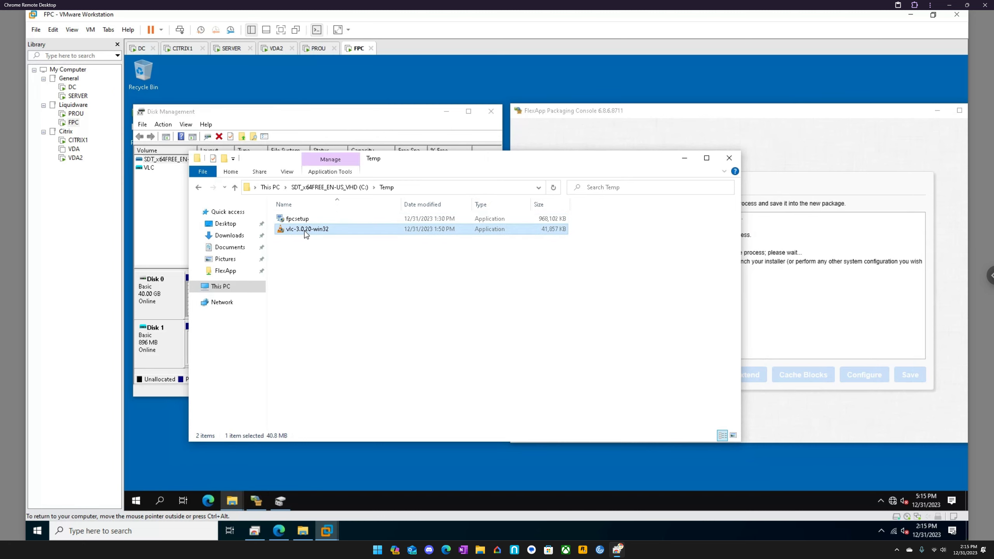
pyautogui.rightClick(305, 232)
pyautogui.click(351, 251)
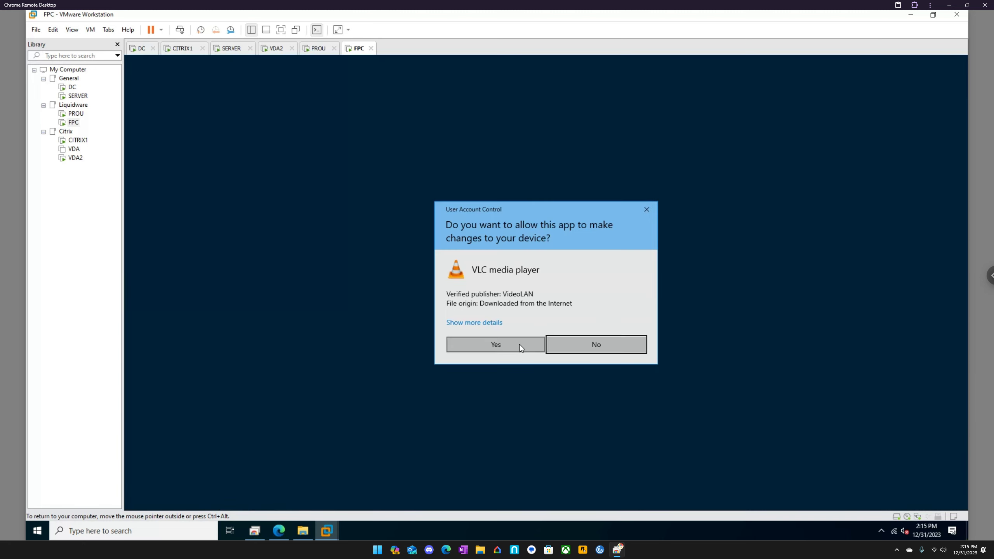
pyautogui.click(519, 343)
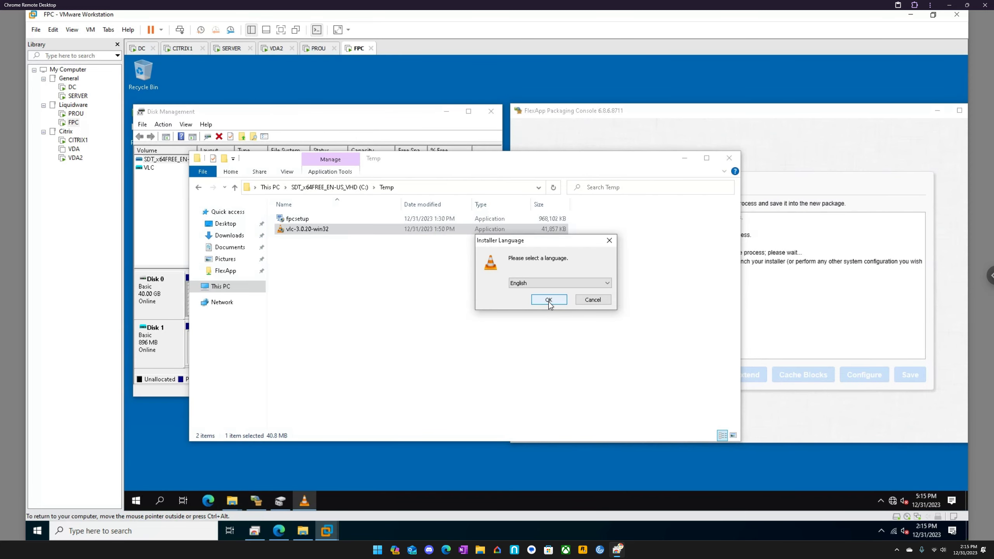
# - Install VLC media player in English with the default components and destination folder, and finish setup with Run VLC media player enabled
pyautogui.click(549, 302)
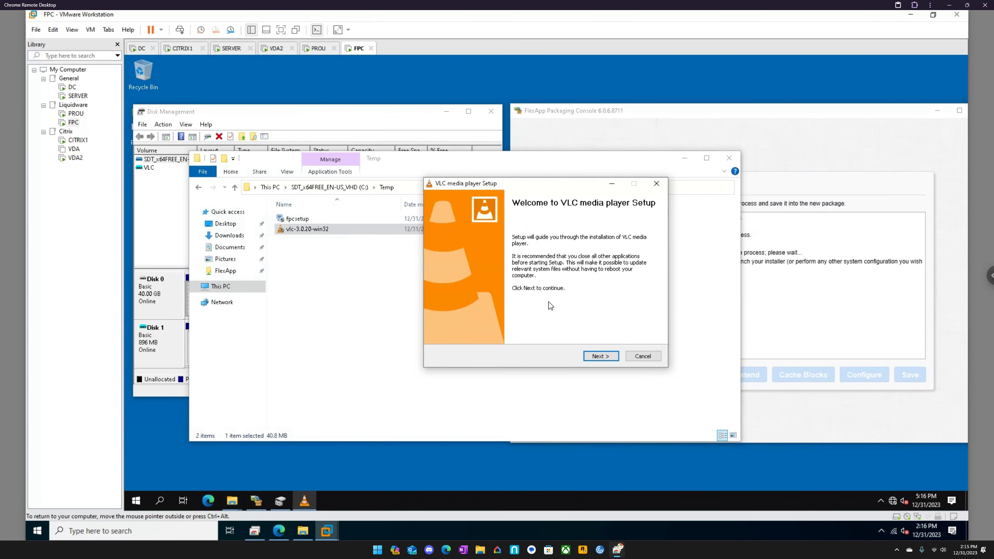
pyautogui.click(601, 356)
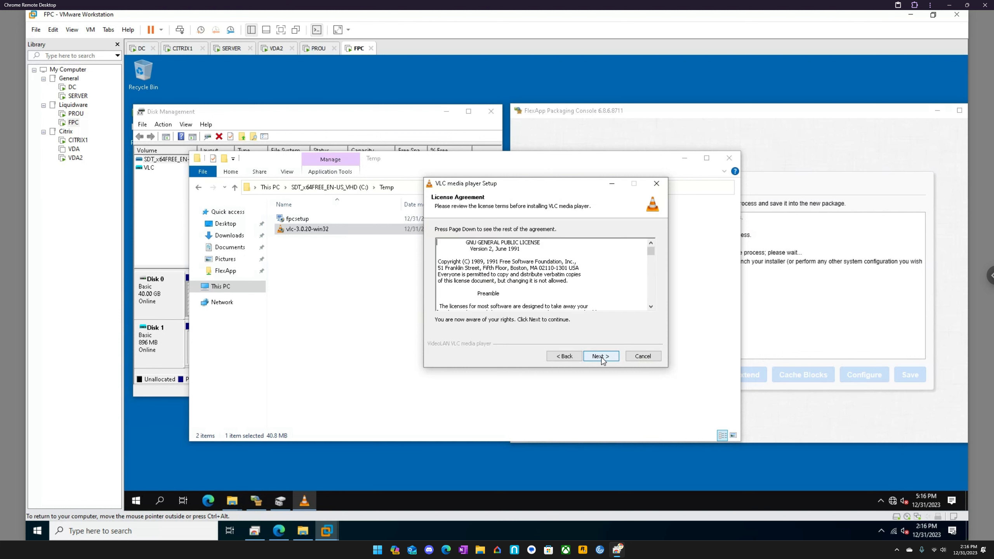
pyautogui.click(601, 357)
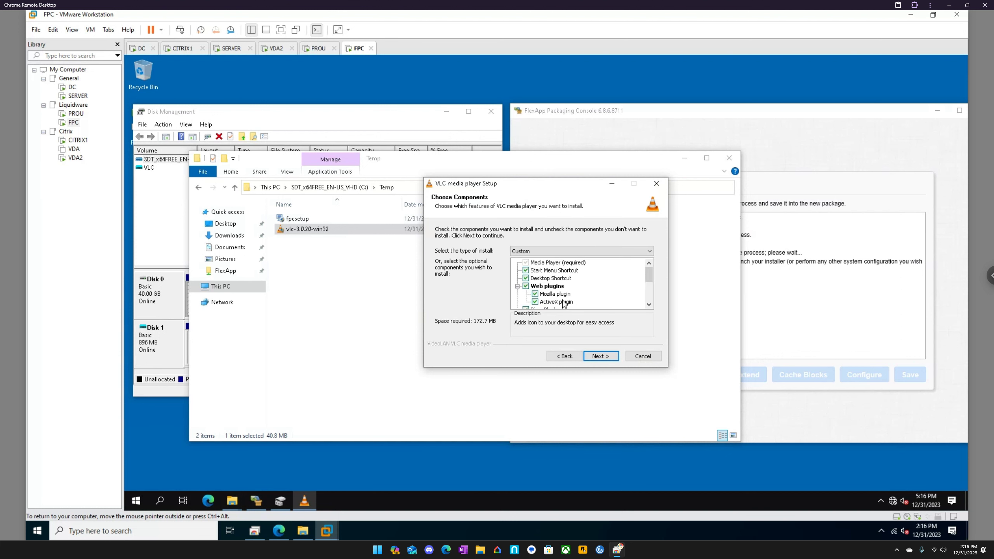
pyautogui.click(599, 357)
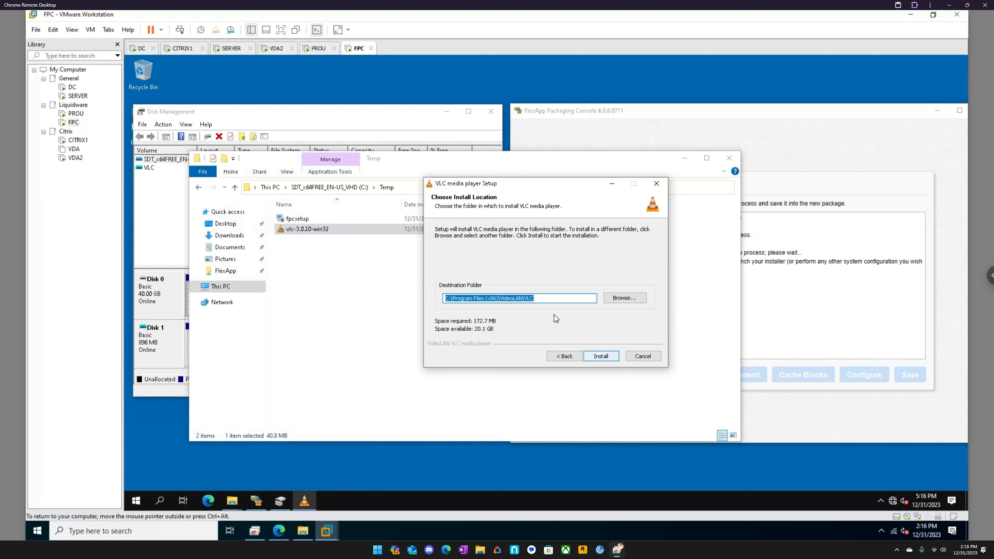
pyautogui.click(601, 357)
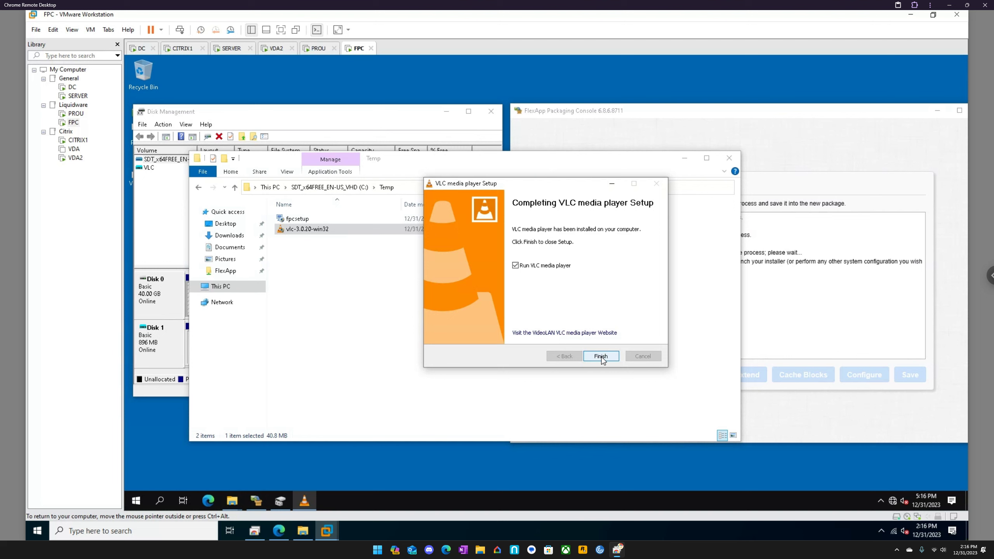
pyautogui.click(601, 357)
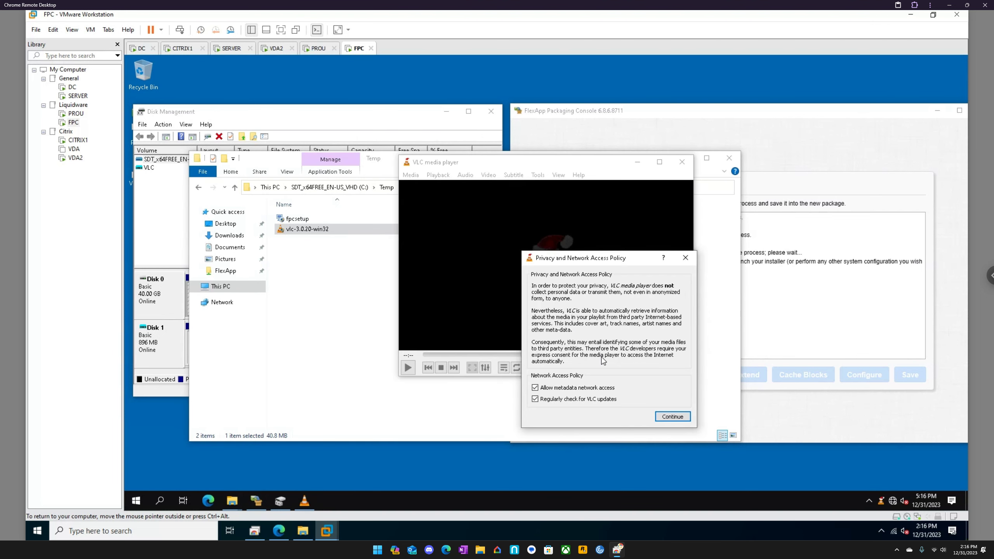
# - Decline metadata network access and regular update checks in VLC's privacy policy, and close VLC media player
pyautogui.click(558, 388)
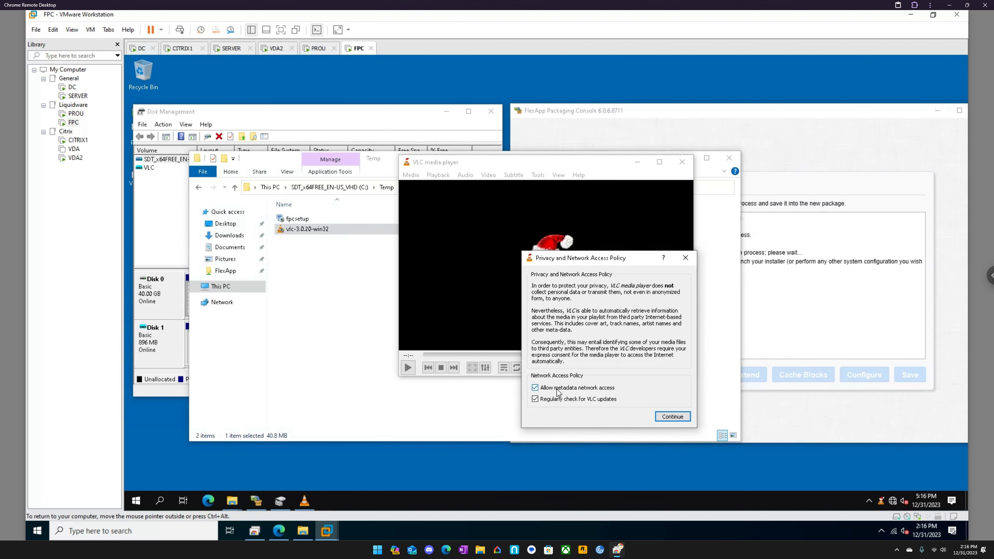
pyautogui.click(665, 415)
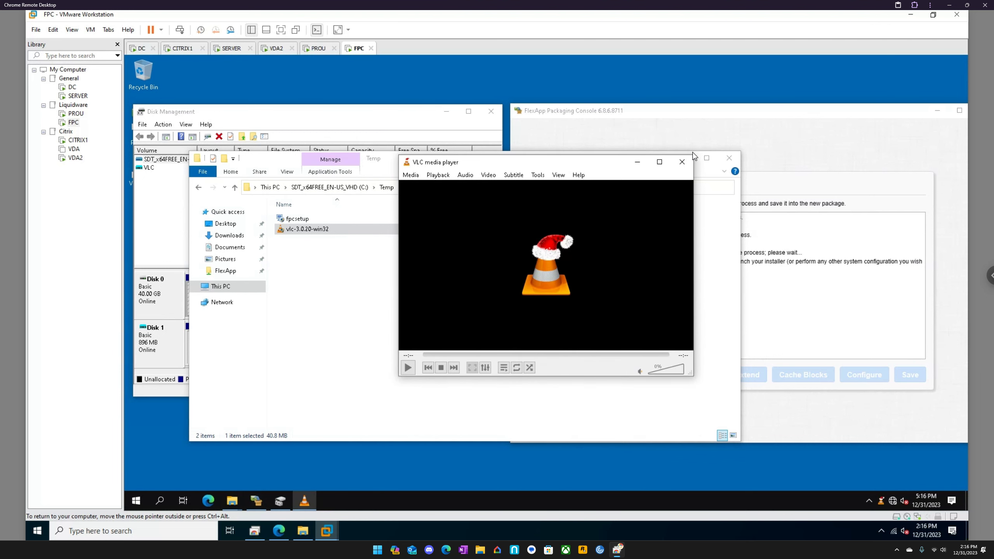
pyautogui.click(682, 162)
# - Close the Temp folder window, finish the VLC package capture, and close Disk Management
pyautogui.click(729, 158)
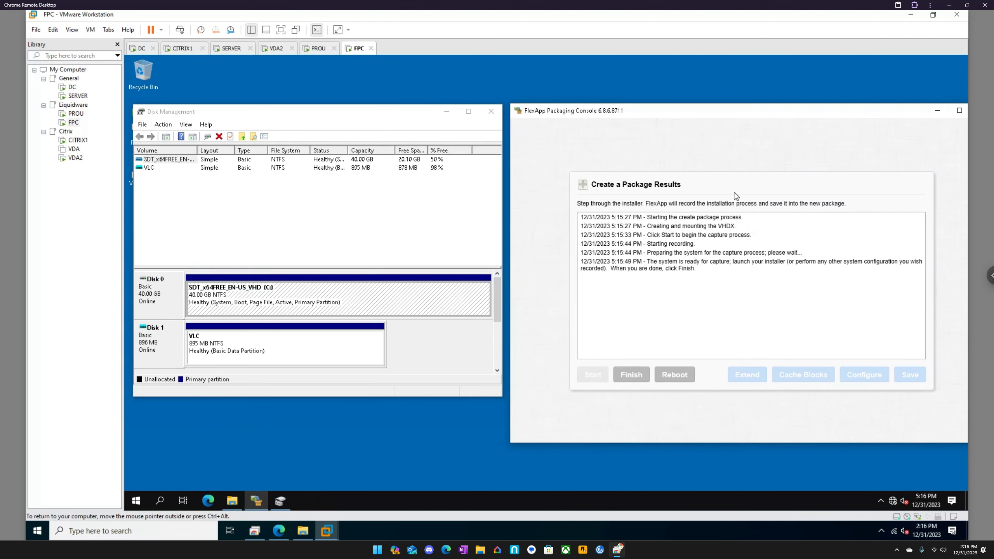
pyautogui.click(631, 380)
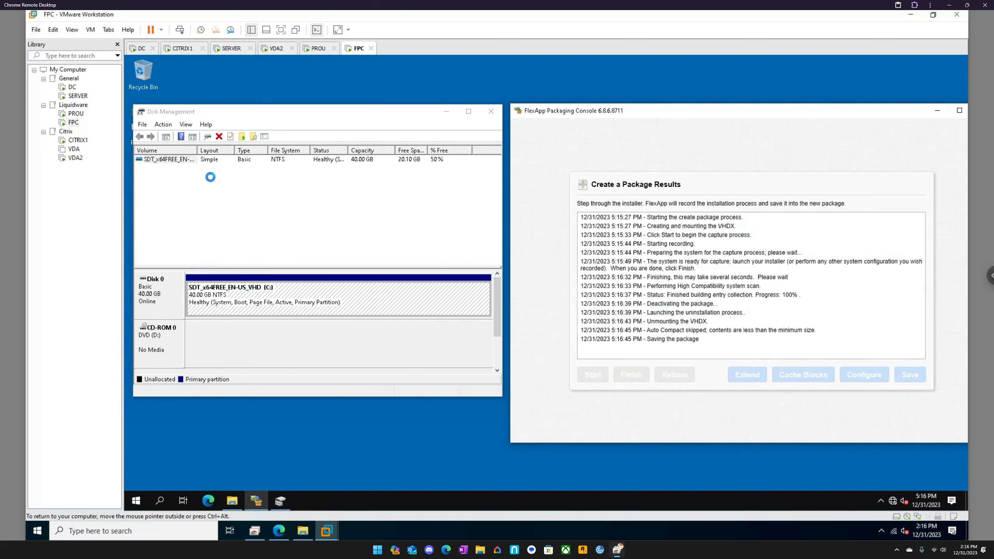
pyautogui.click(491, 111)
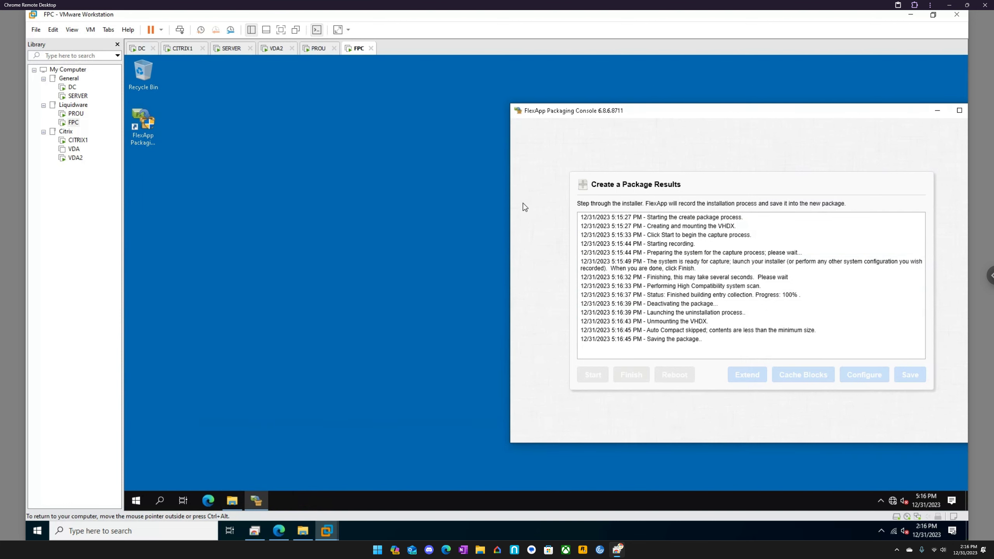
# - Bring up the VLC package folder on the FlexApp share beside the Packaging Console and inspect the package files
pyautogui.click(234, 502)
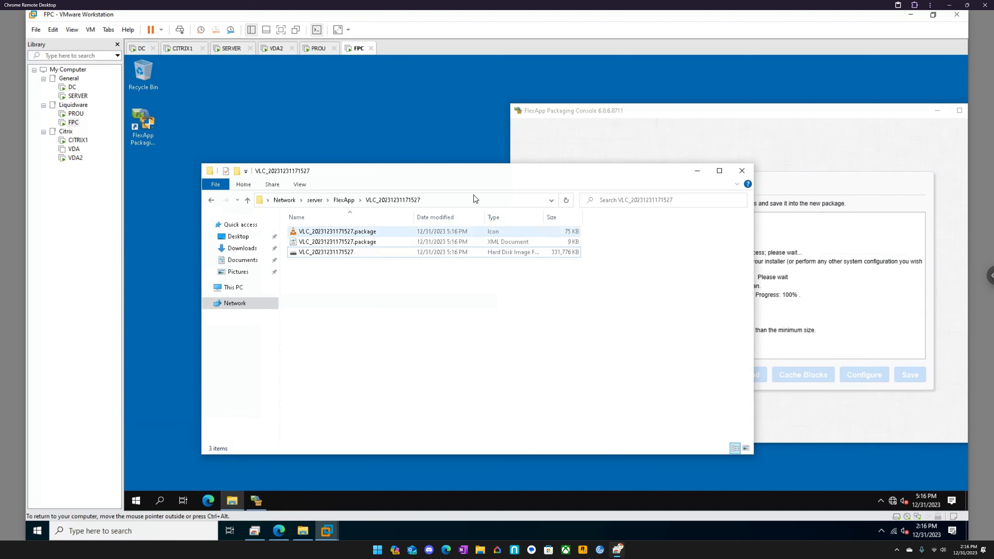
pyautogui.moveTo(470, 168); pyautogui.dragTo(377, 165)
pyautogui.moveTo(758, 117); pyautogui.dragTo(806, 118)
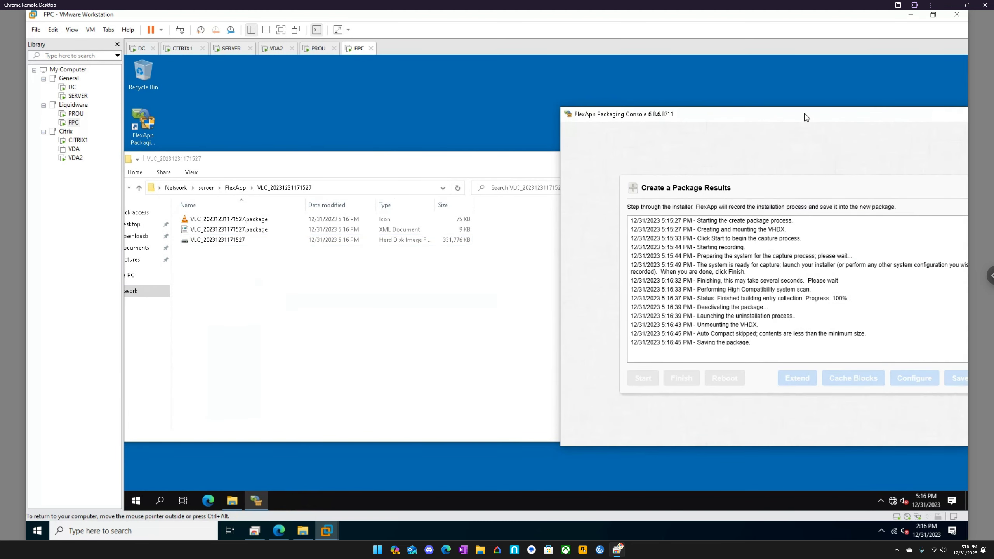
pyautogui.click(238, 240)
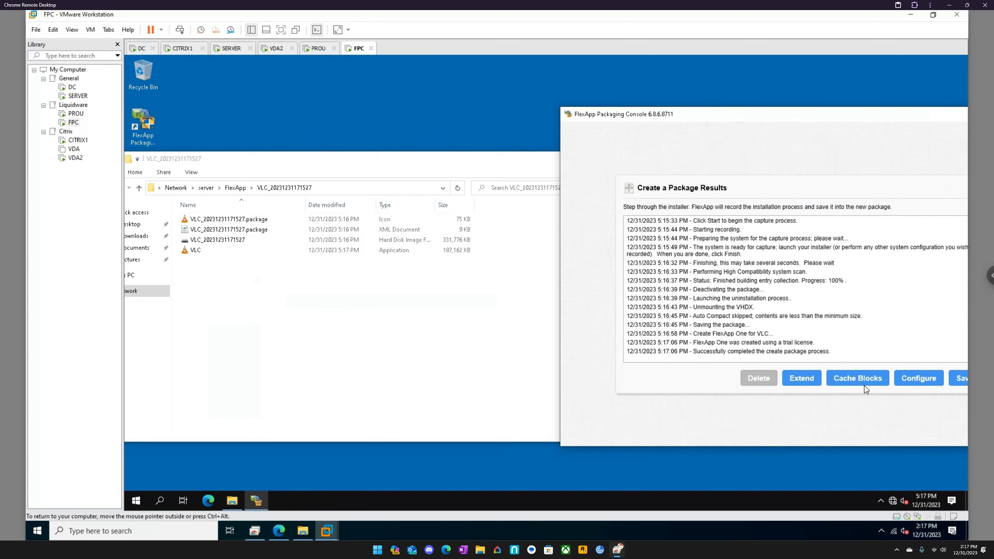
# - Save the completed VLC package to the package inventory and close the package folder window
pyautogui.moveTo(762, 115); pyautogui.dragTo(715, 109)
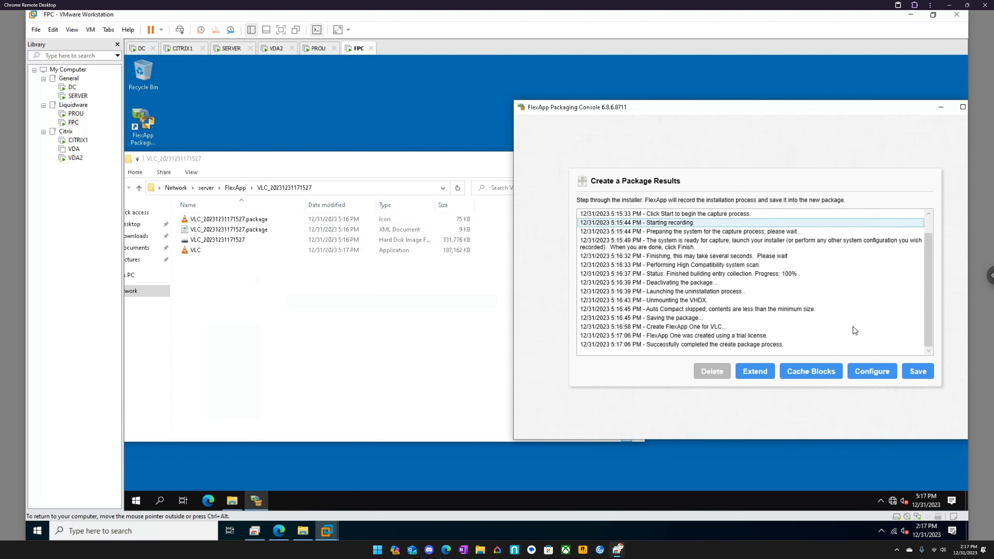
pyautogui.click(917, 372)
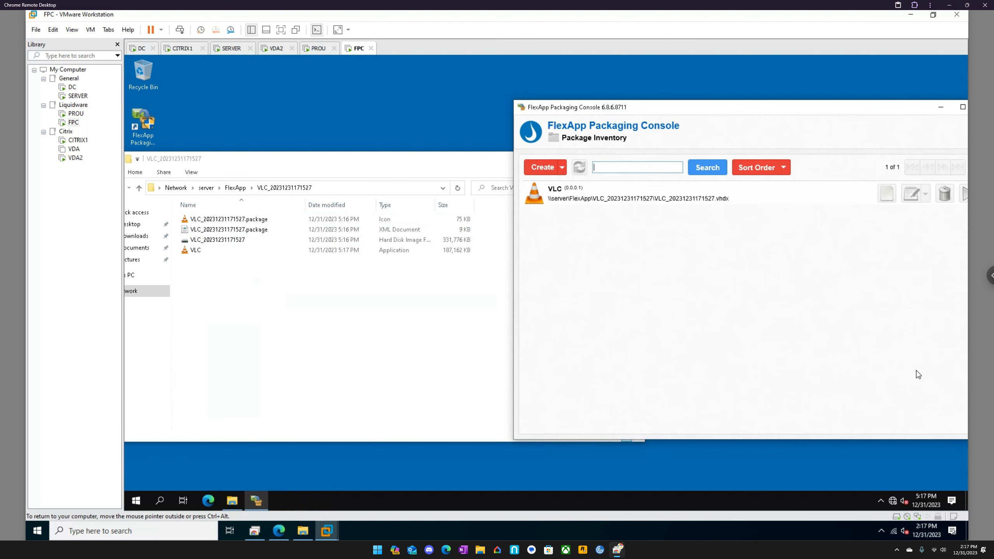
pyautogui.moveTo(748, 108); pyautogui.dragTo(641, 114)
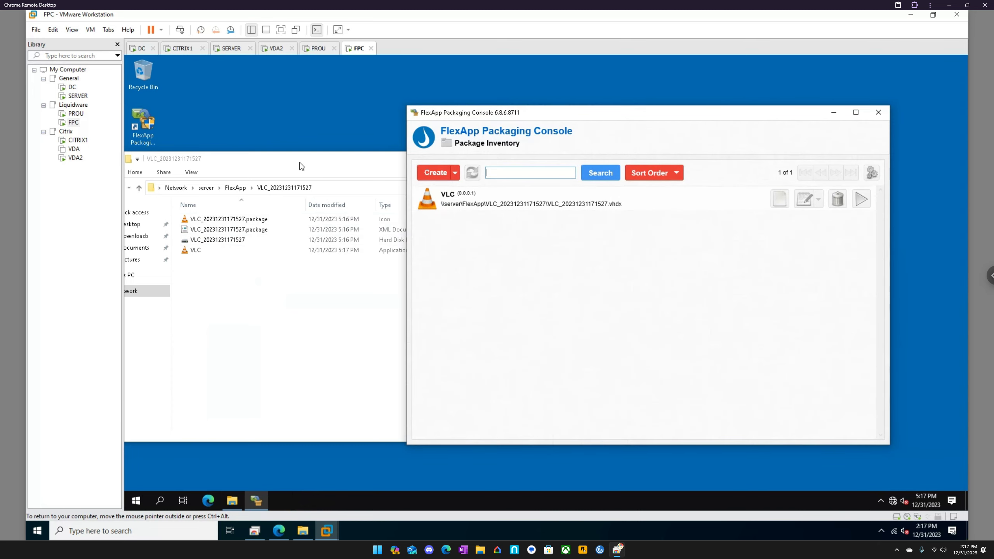
pyautogui.click(301, 166)
pyautogui.click(635, 158)
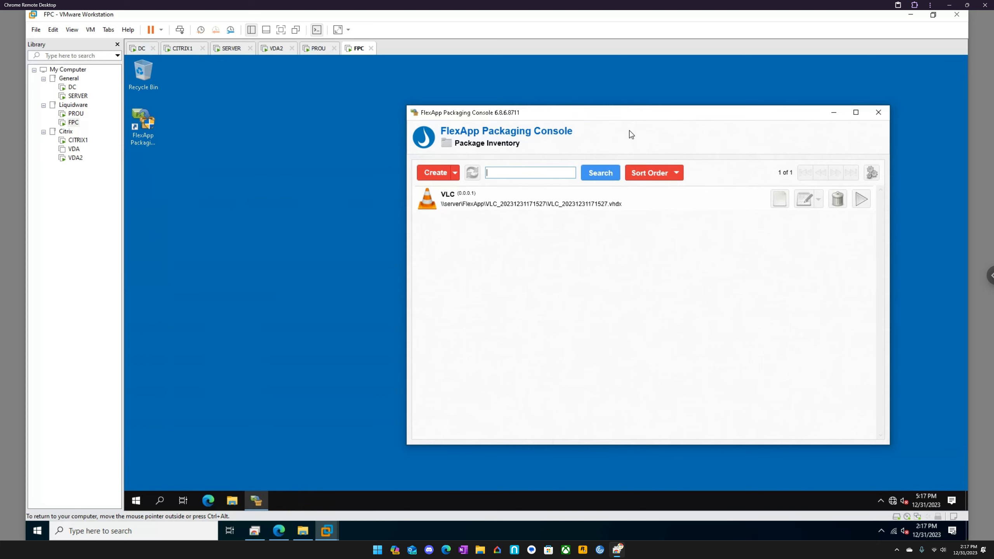
pyautogui.moveTo(630, 112); pyautogui.dragTo(582, 114)
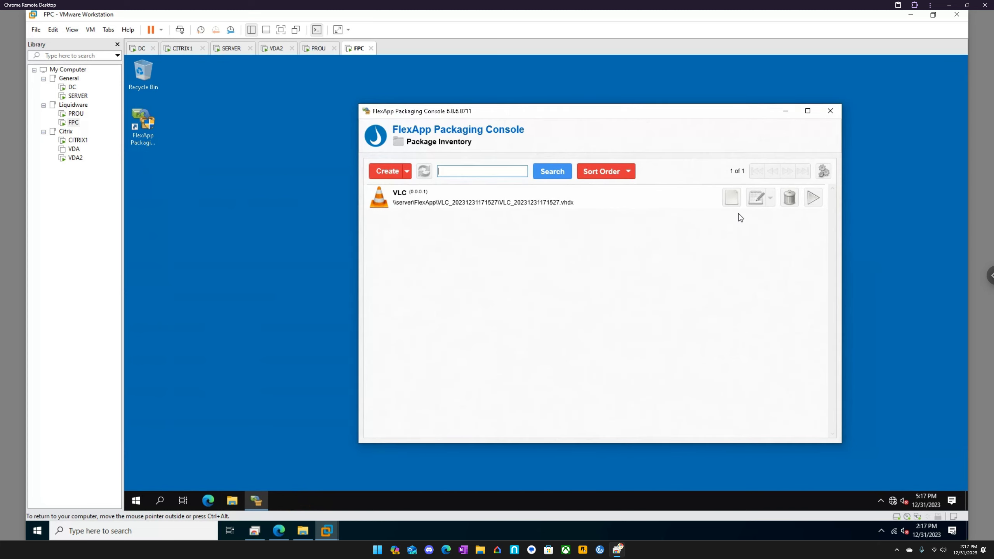
# - Test the VLC package by activating it, briefly running VLC media player from its desktop shortcut, and deactivating it
pyautogui.click(813, 198)
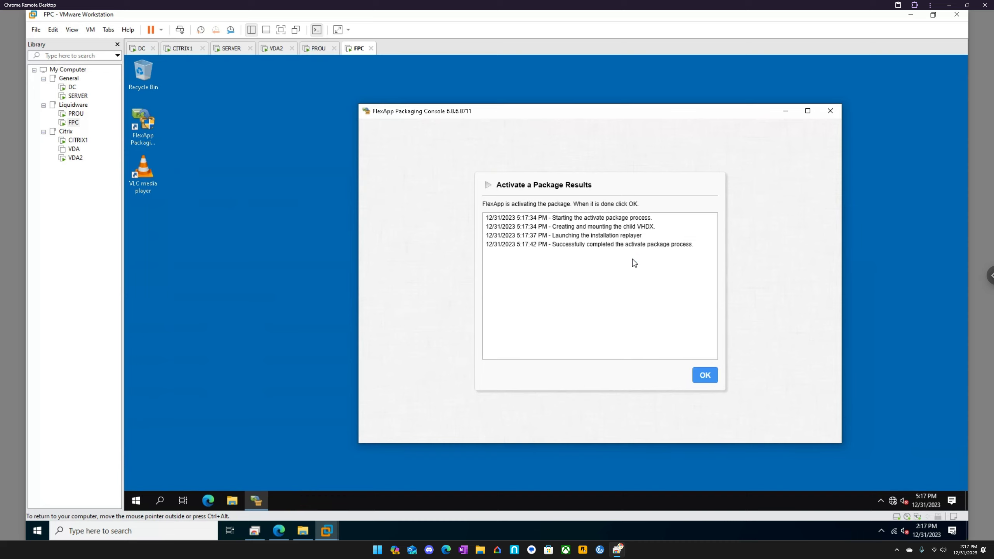
pyautogui.click(705, 375)
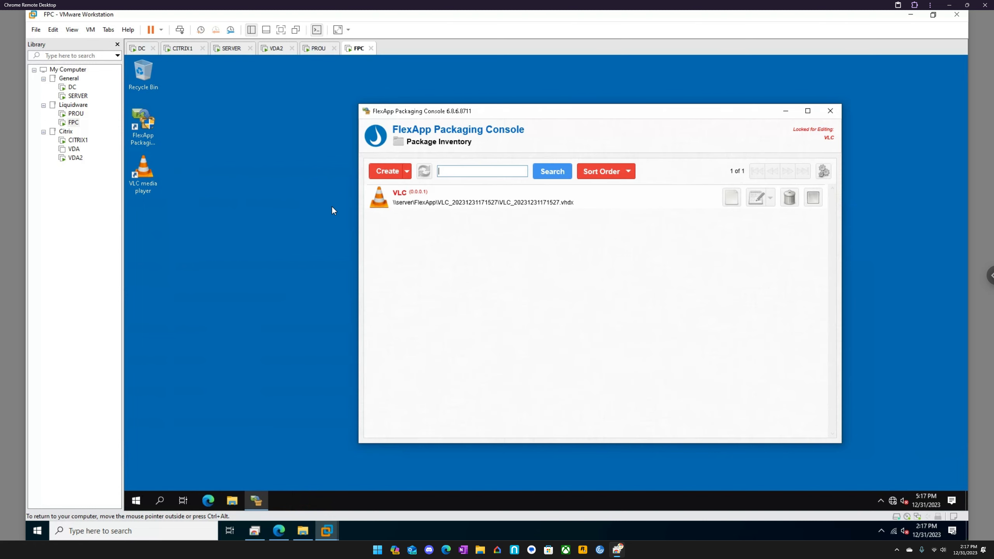
pyautogui.doubleClick(150, 177)
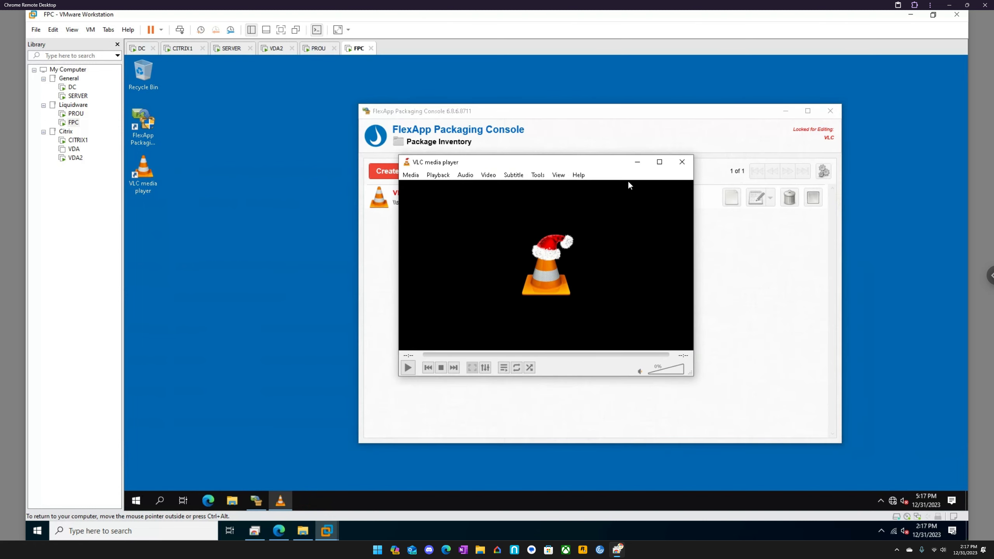
pyautogui.click(683, 162)
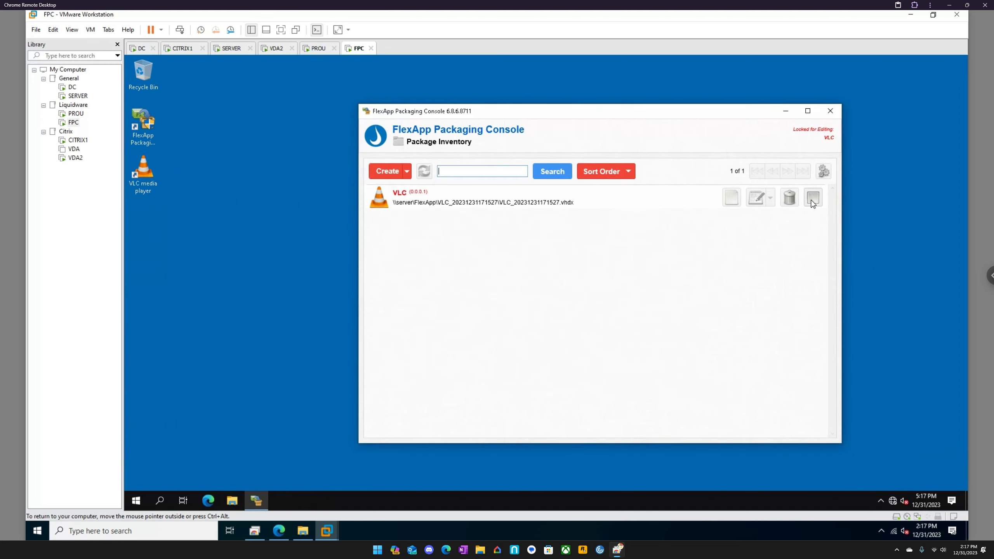
pyautogui.click(813, 199)
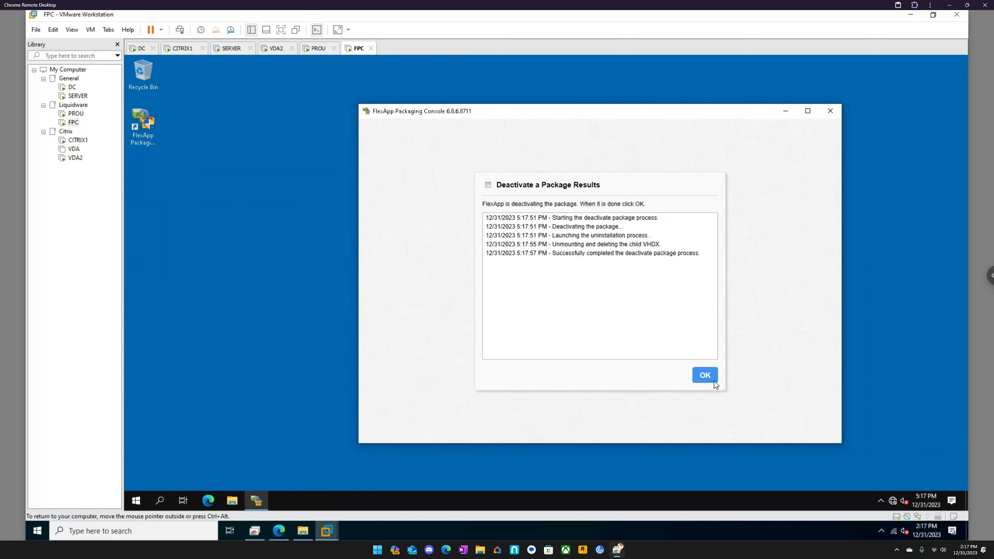
pyautogui.click(706, 377)
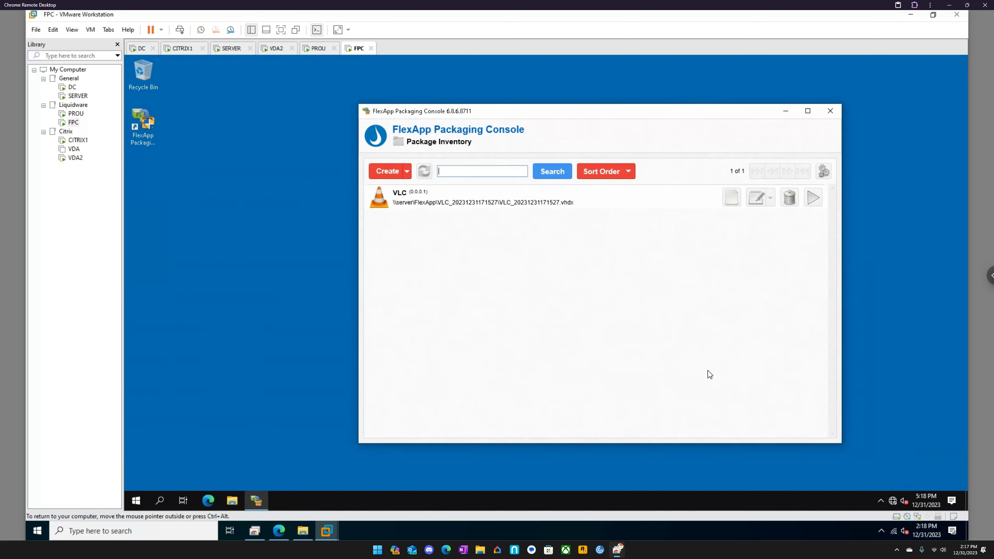
# - Load the VLC package in the package editor and examine its file system, printer driver, printer, registry, scheduled task and service entries
pyautogui.click(772, 199)
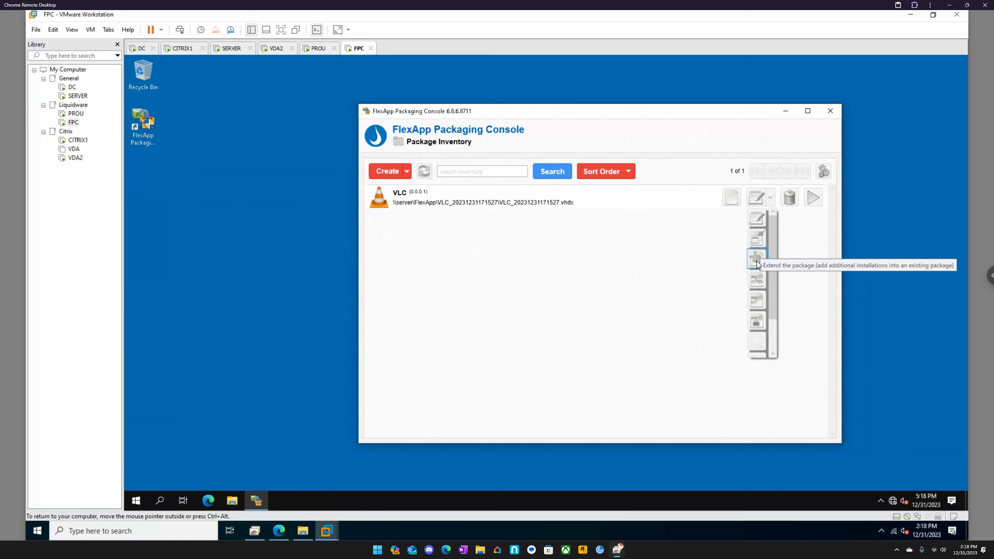
pyautogui.click(758, 219)
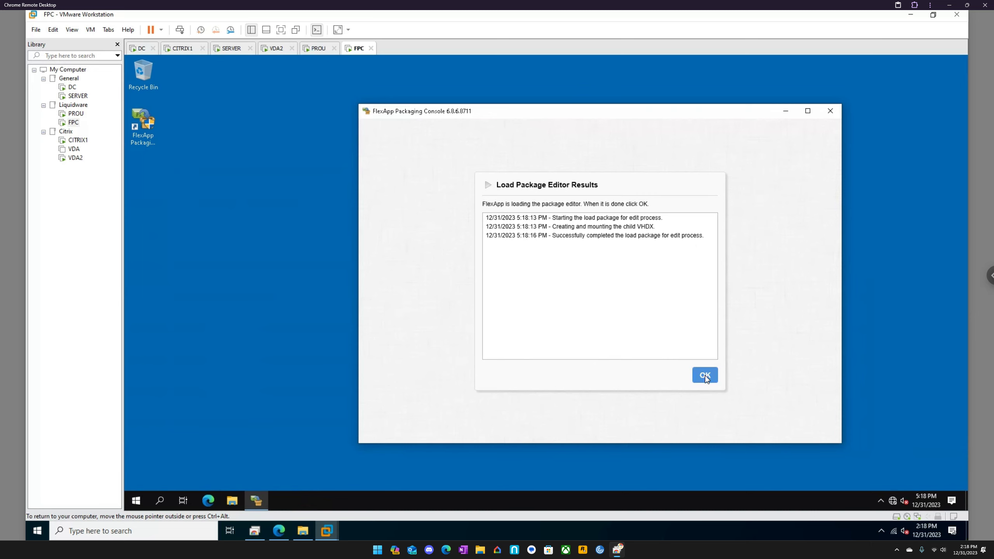
pyautogui.click(706, 375)
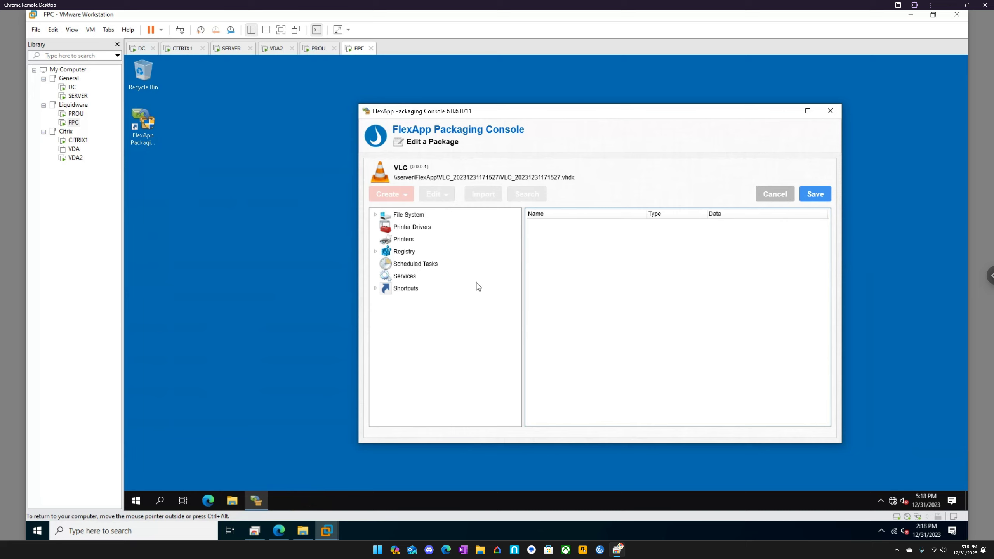
pyautogui.click(375, 215)
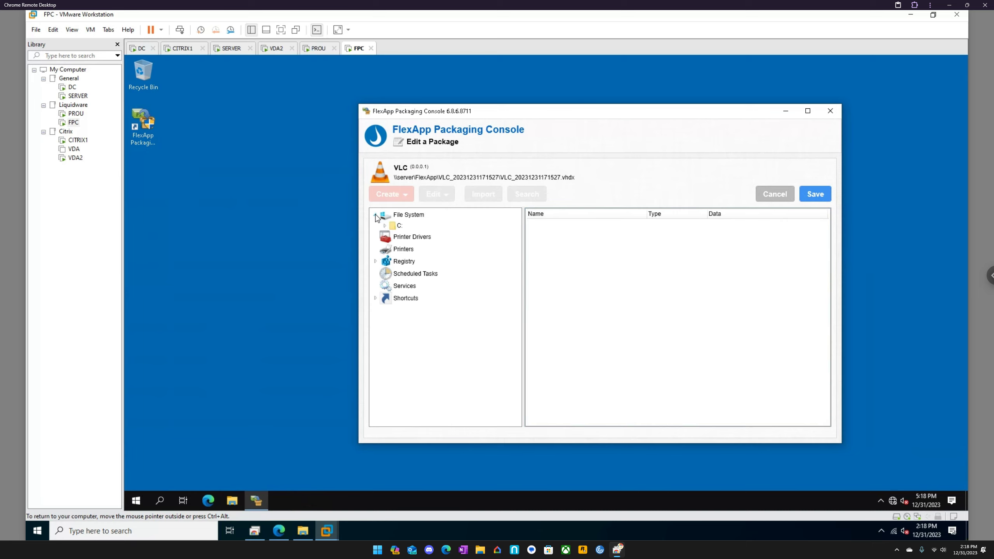
pyautogui.click(376, 215)
pyautogui.click(417, 229)
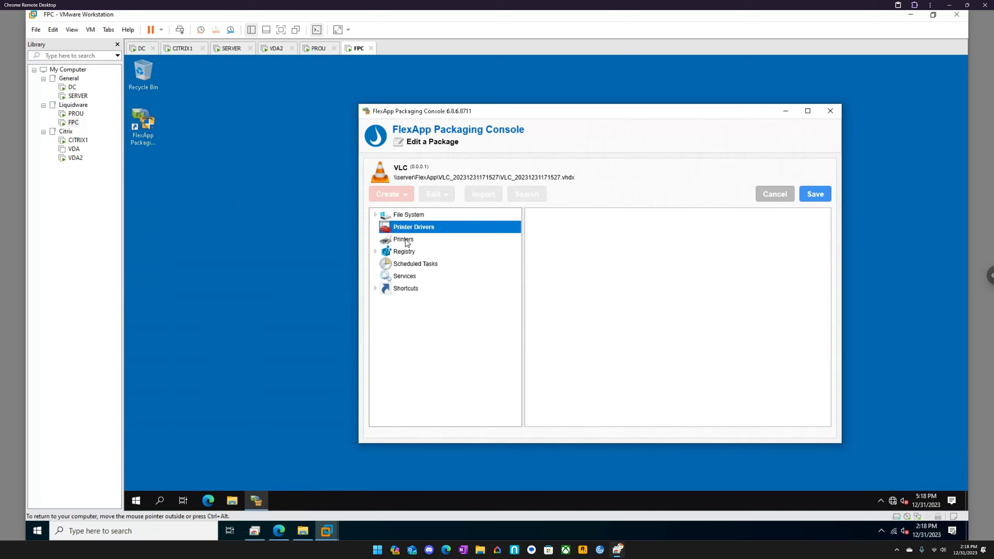
pyautogui.click(411, 240)
pyautogui.click(406, 252)
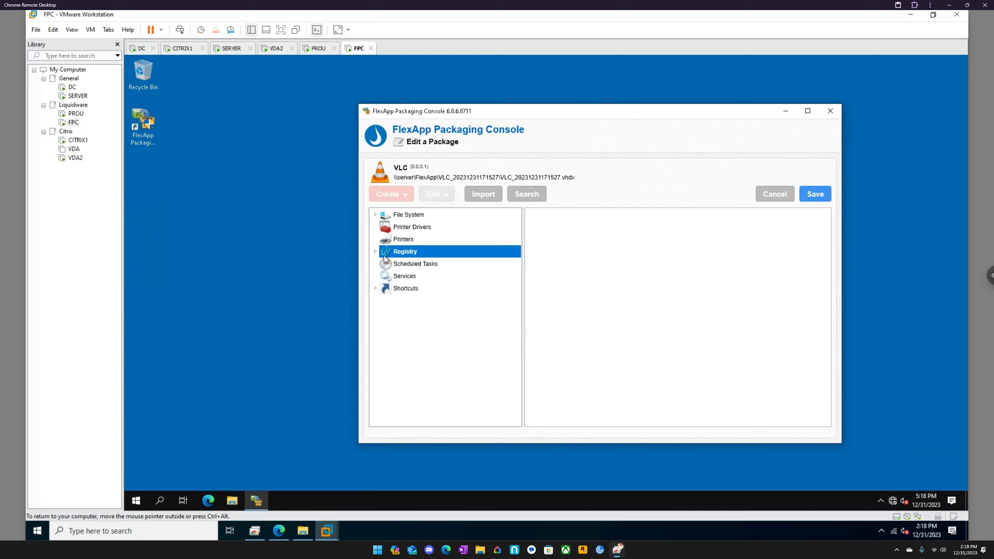
pyautogui.click(427, 266)
pyautogui.click(407, 276)
# - Examine the package's All Users Desktop and Start Menu shortcuts, and unload the package editor without saving
pyautogui.click(375, 289)
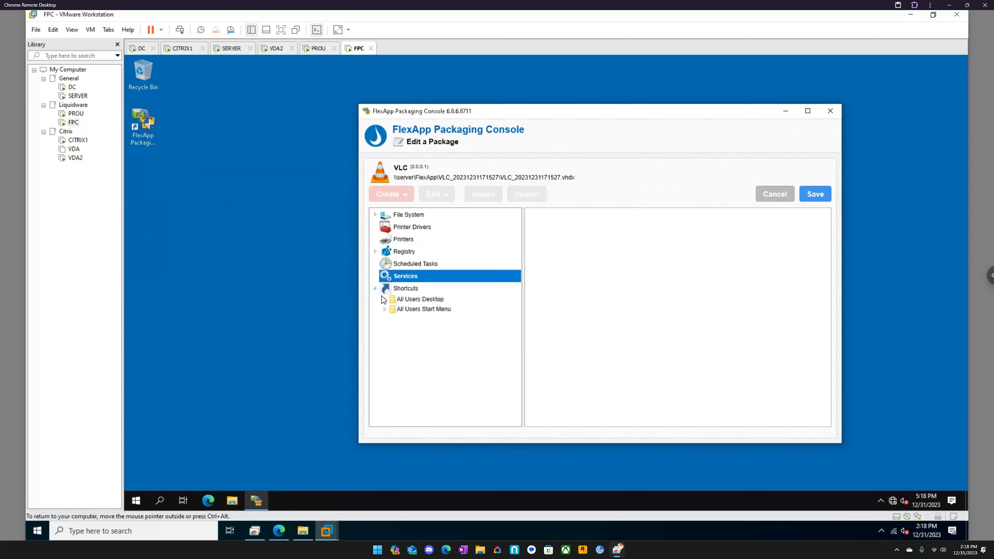
pyautogui.click(385, 309)
pyautogui.click(412, 299)
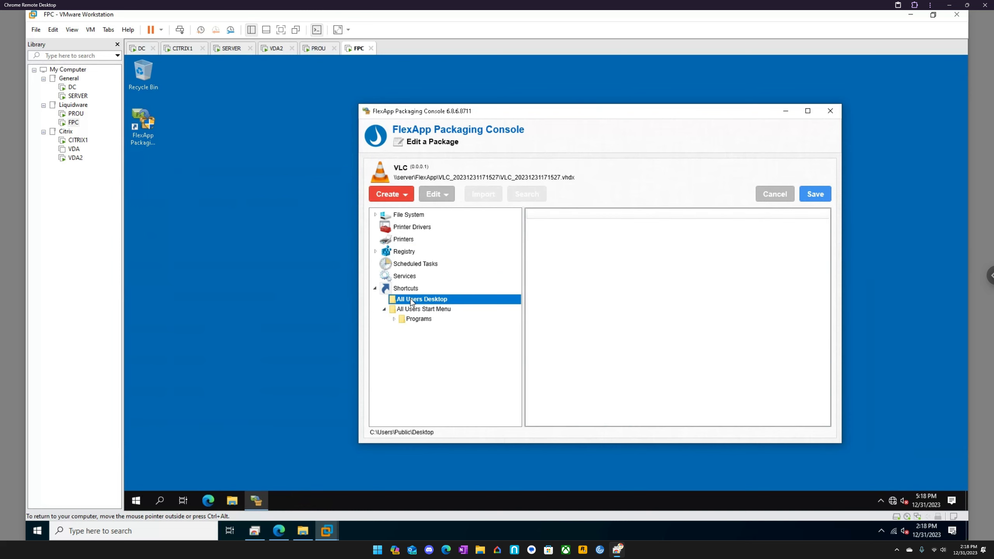
pyautogui.click(394, 319)
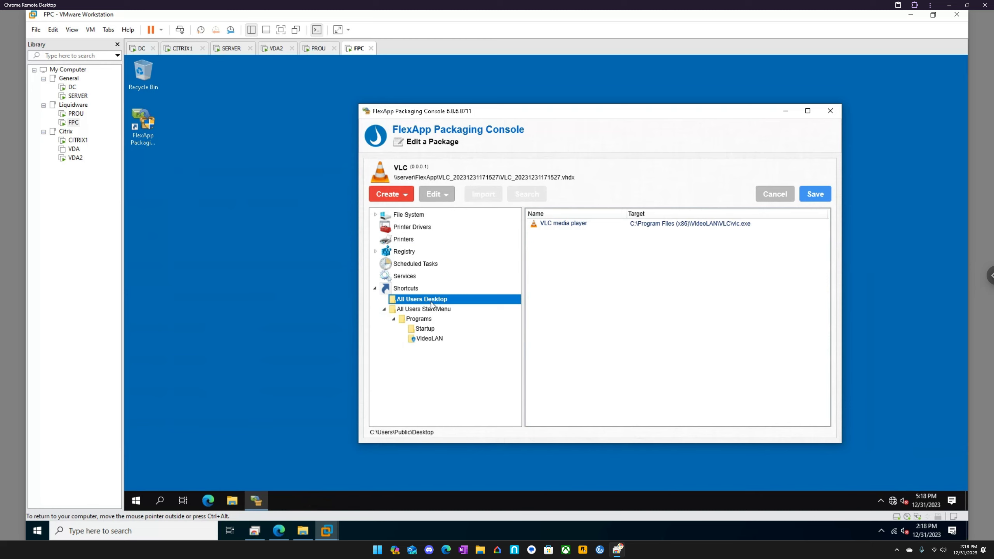
pyautogui.click(763, 195)
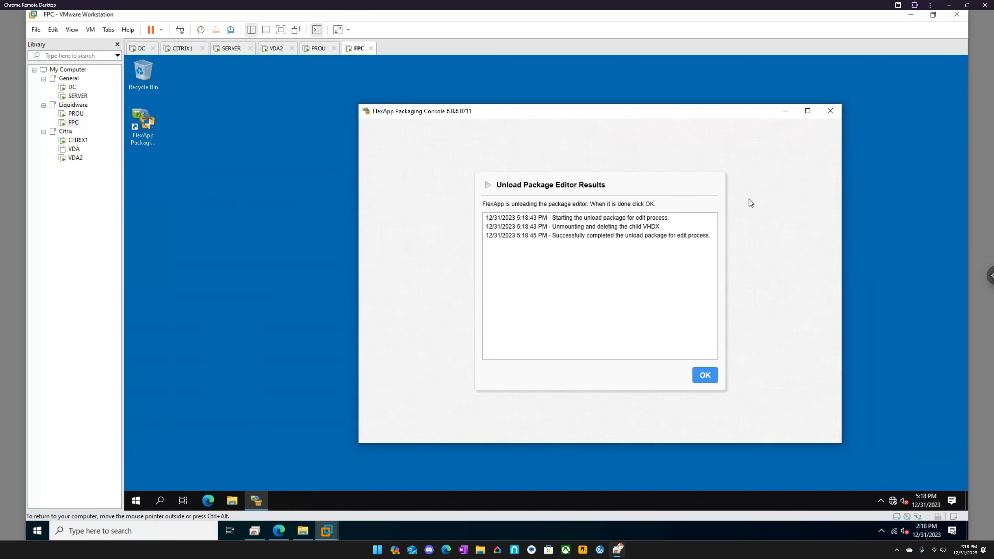
pyautogui.click(705, 377)
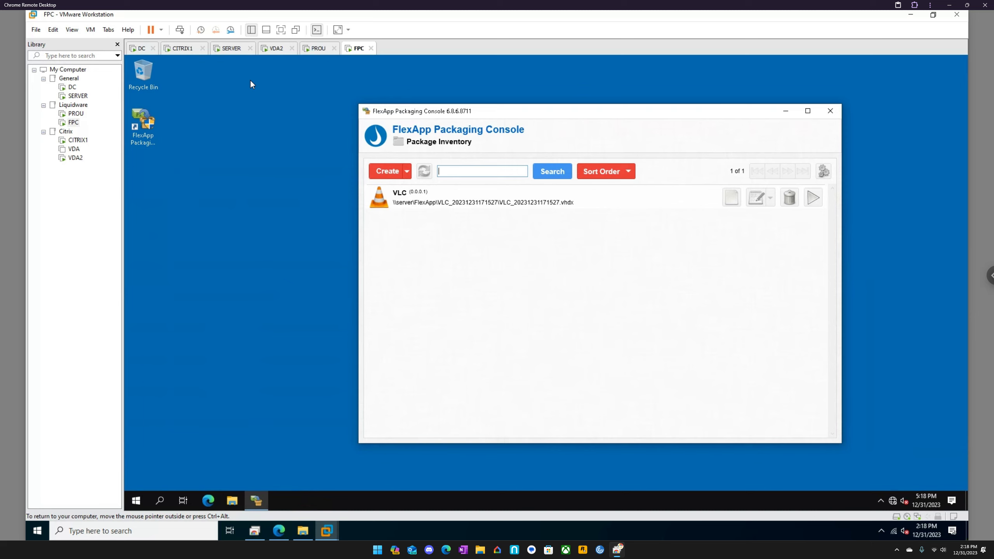
# - Switch to ProfileUnity in the browser and report the VLC FlexApp package as working in Inventory Management
pyautogui.click(279, 531)
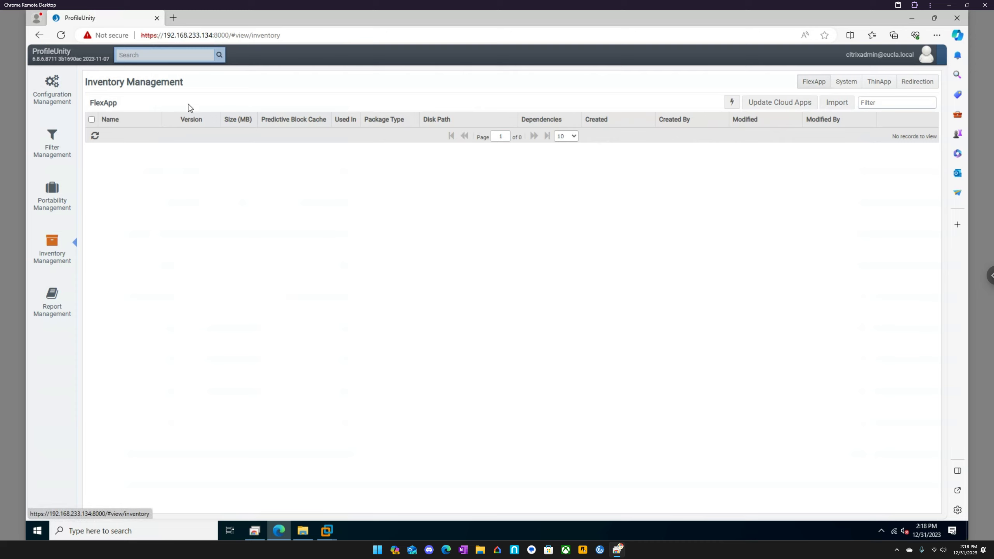
pyautogui.click(50, 229)
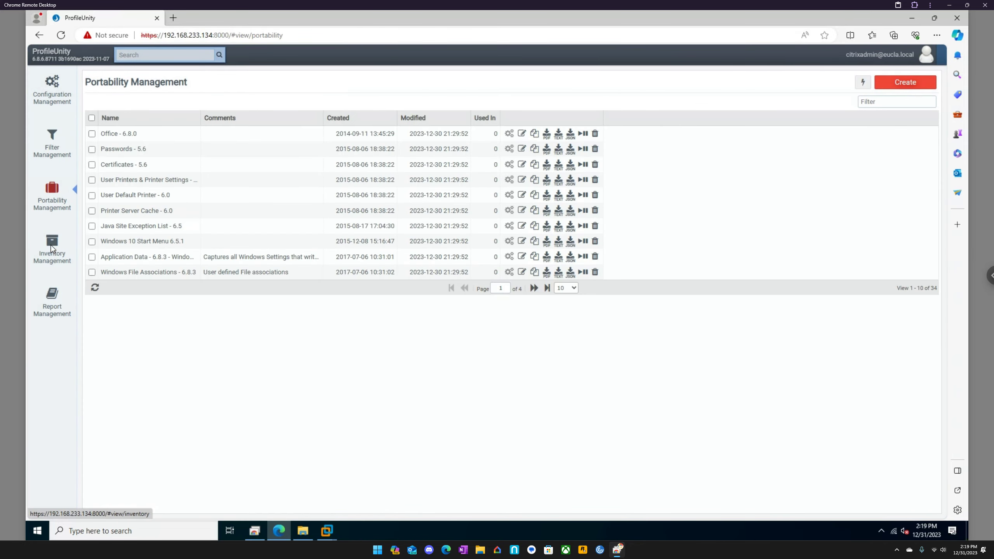
pyautogui.click(51, 245)
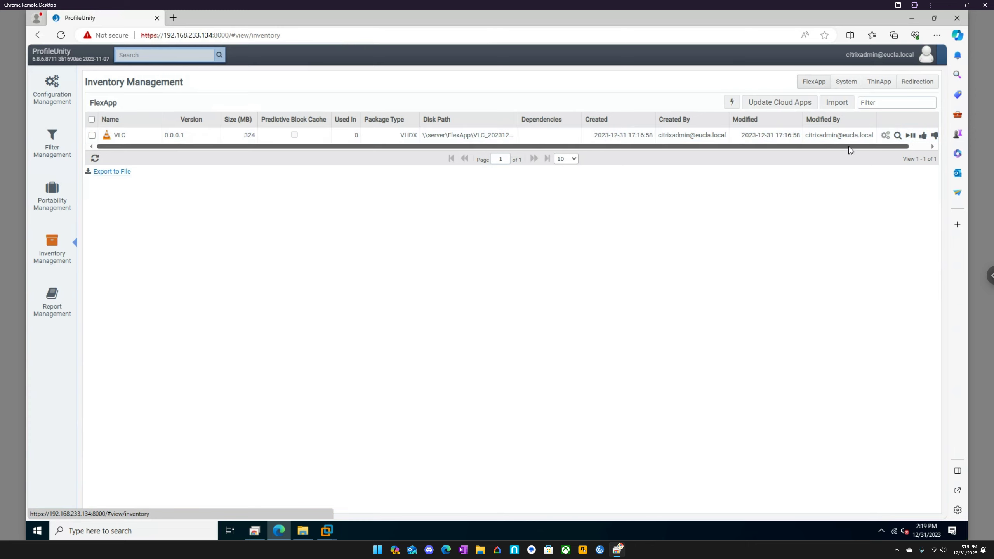
pyautogui.click(918, 149)
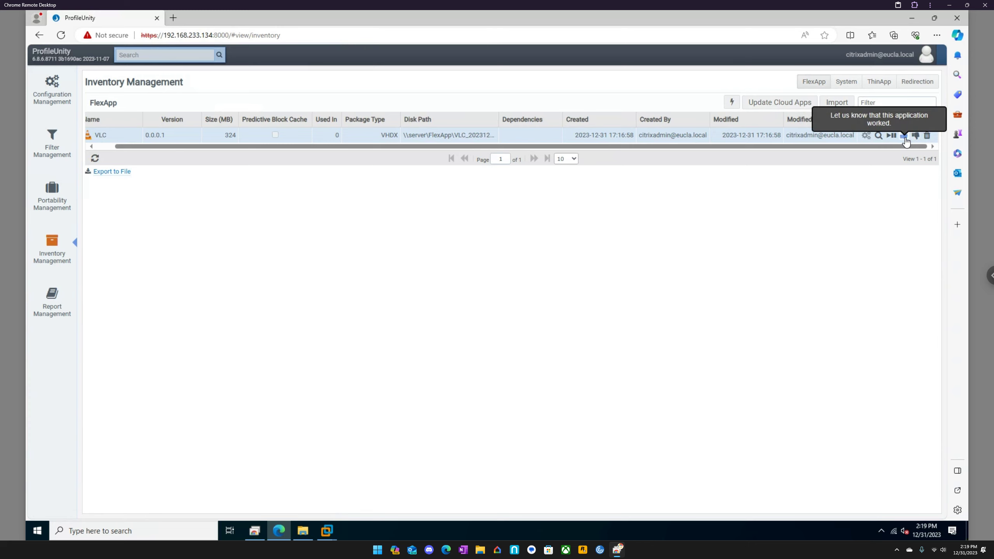
pyautogui.click(905, 137)
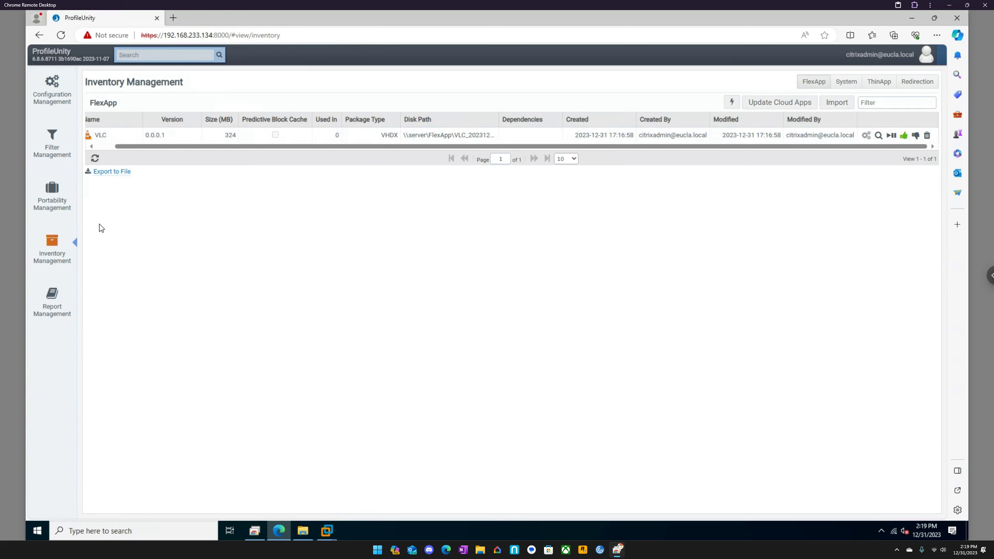
# - Open the EUC configuration in Configuration Management and examine its Main settings, including the filter required for execution
pyautogui.click(51, 97)
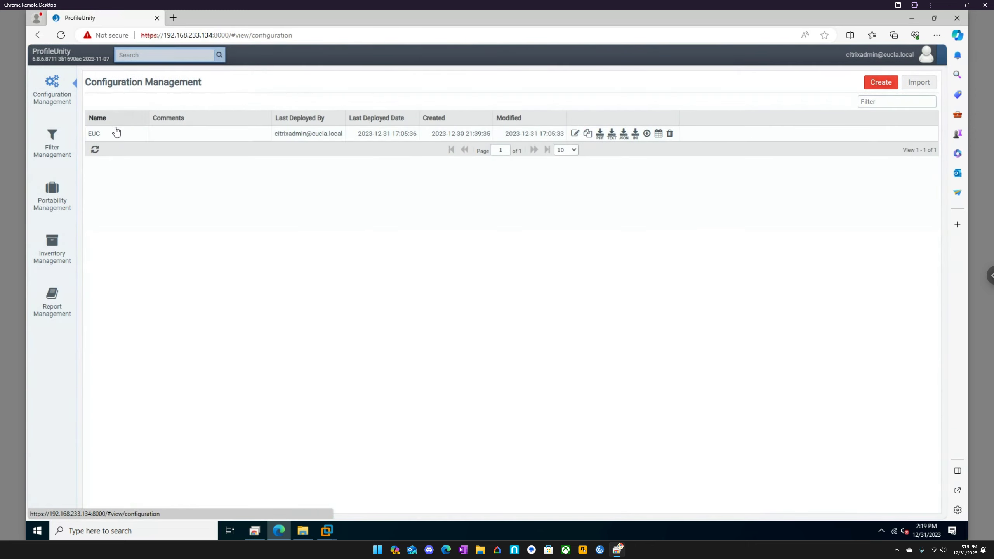
pyautogui.doubleClick(116, 133)
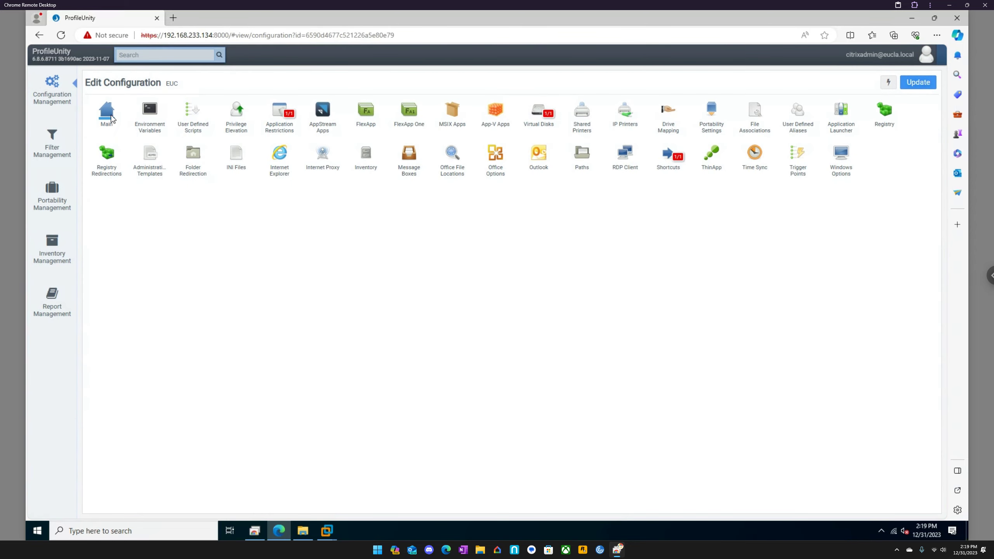
pyautogui.click(107, 113)
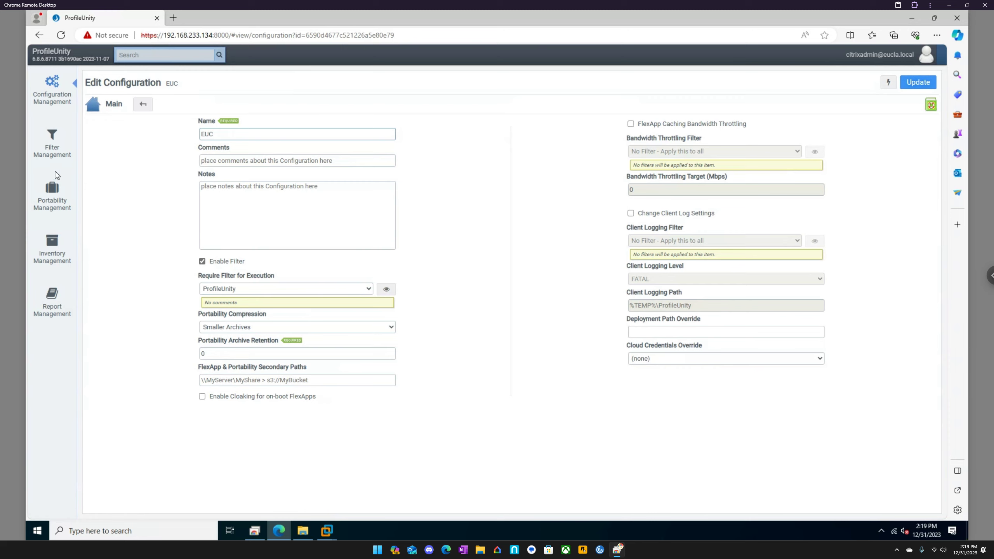
# - Show 100 entries per page in Filter Management and examine the ProfileUnity filter's aggregate and rules, closing it without saving
pyautogui.click(58, 144)
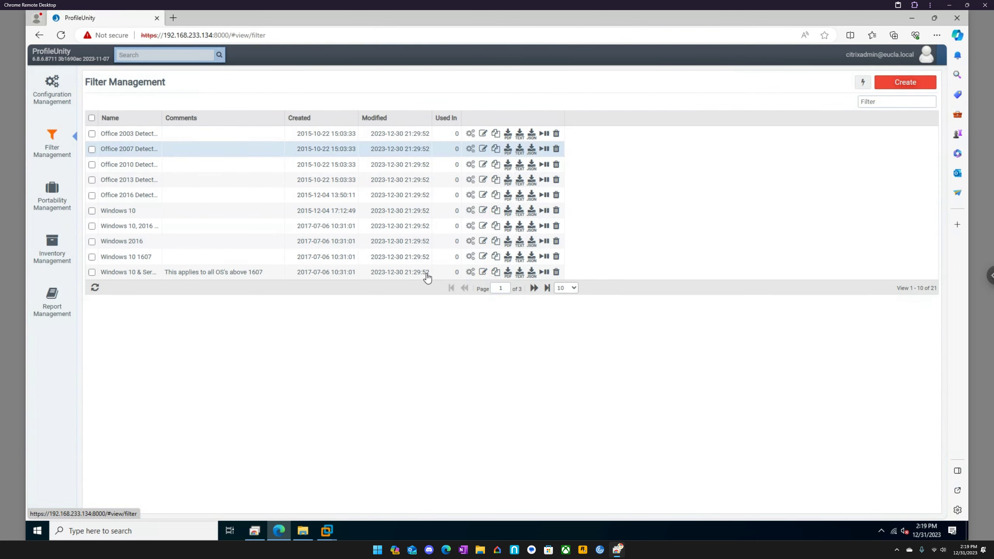
pyautogui.click(568, 288)
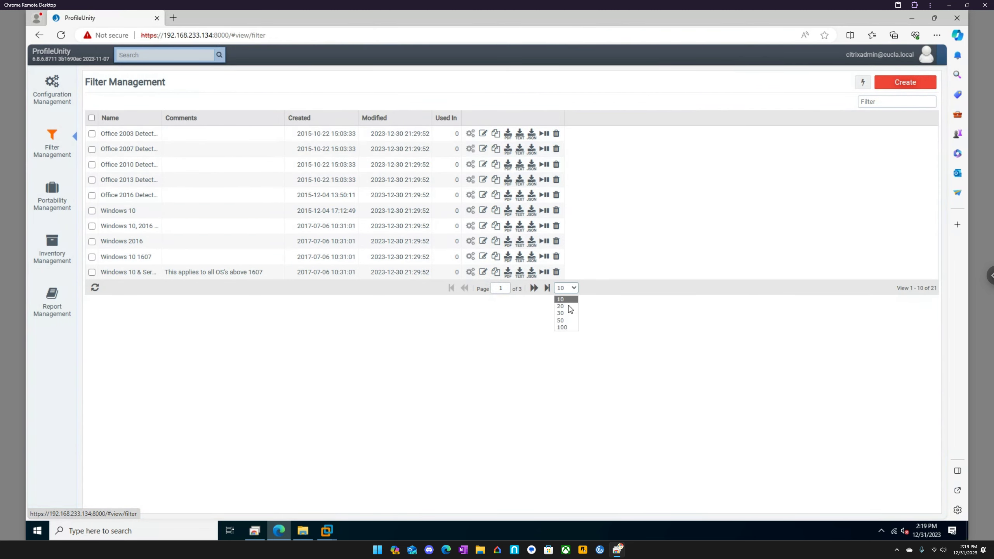
pyautogui.click(566, 329)
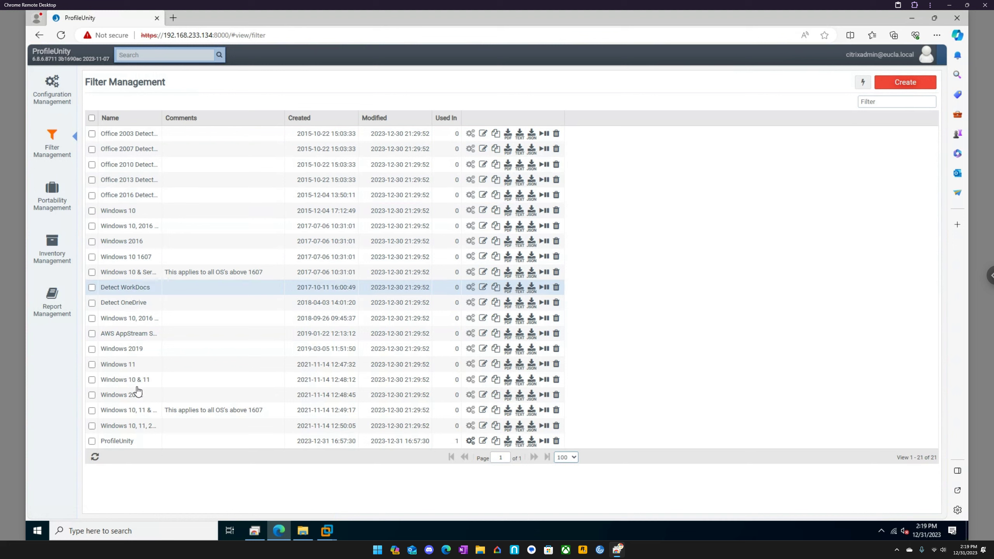
pyautogui.doubleClick(137, 441)
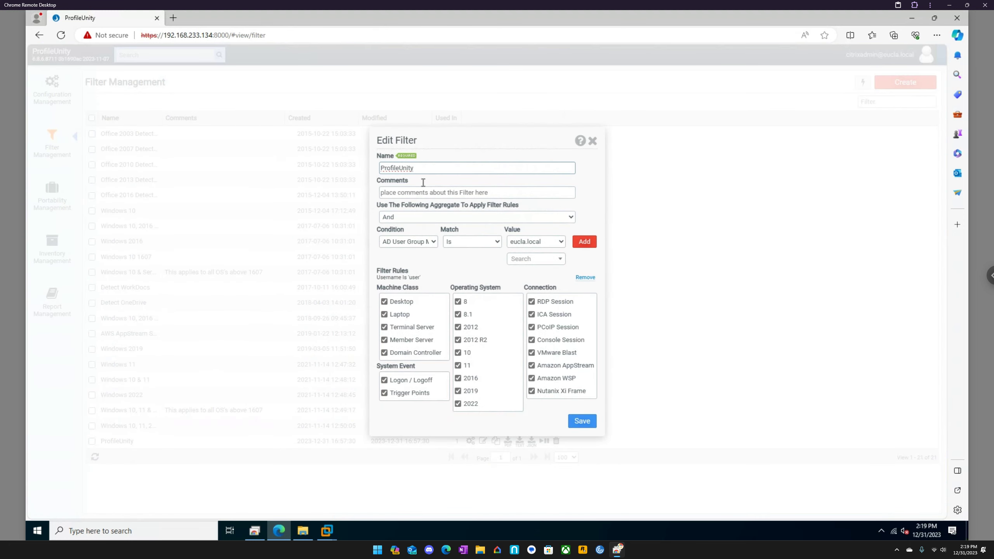
pyautogui.click(405, 218)
pyautogui.click(406, 218)
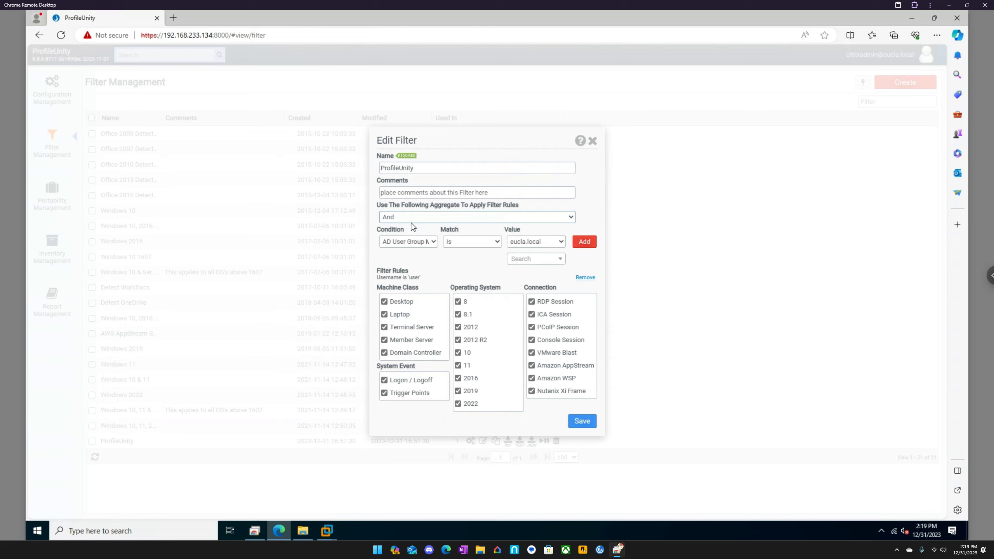
pyautogui.doubleClick(416, 277)
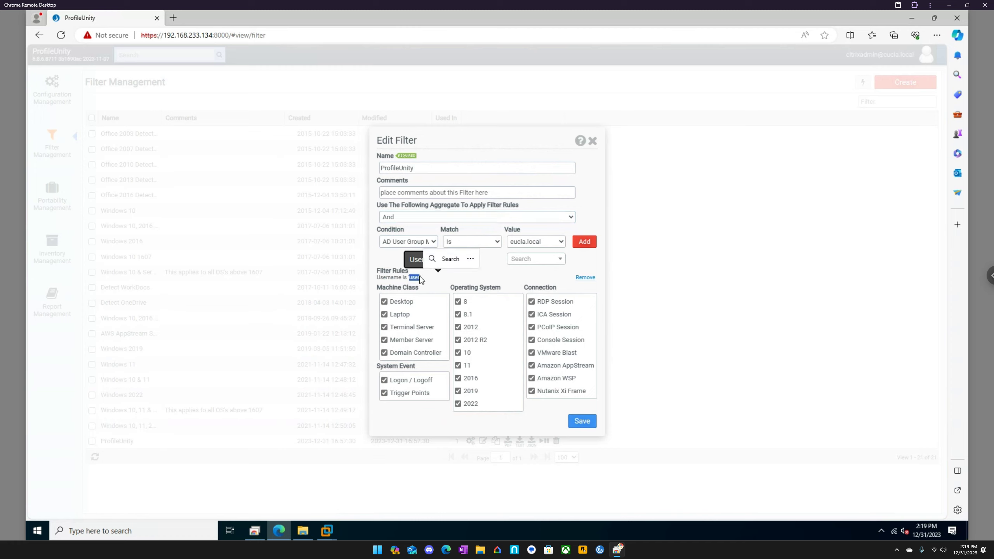
pyautogui.click(456, 282)
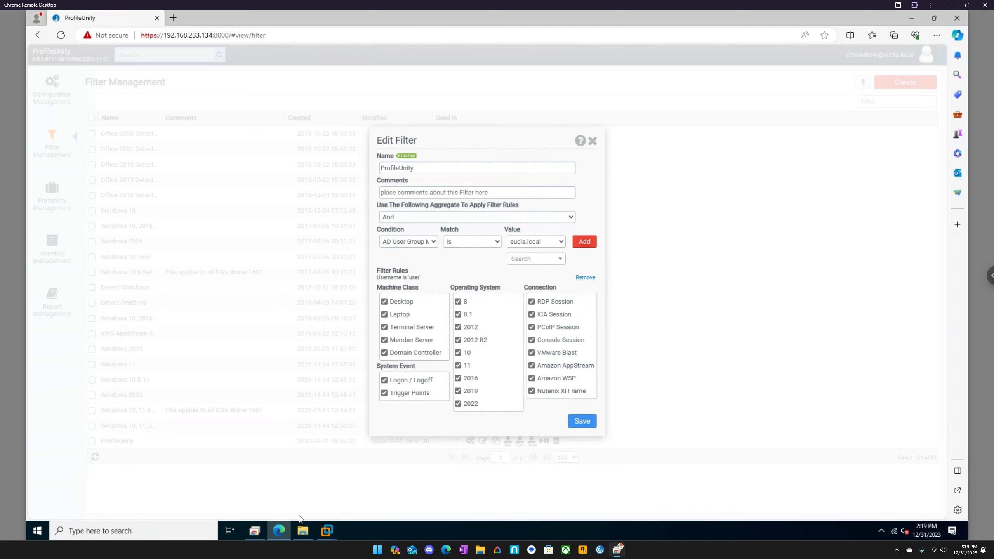
pyautogui.moveTo(299, 535)
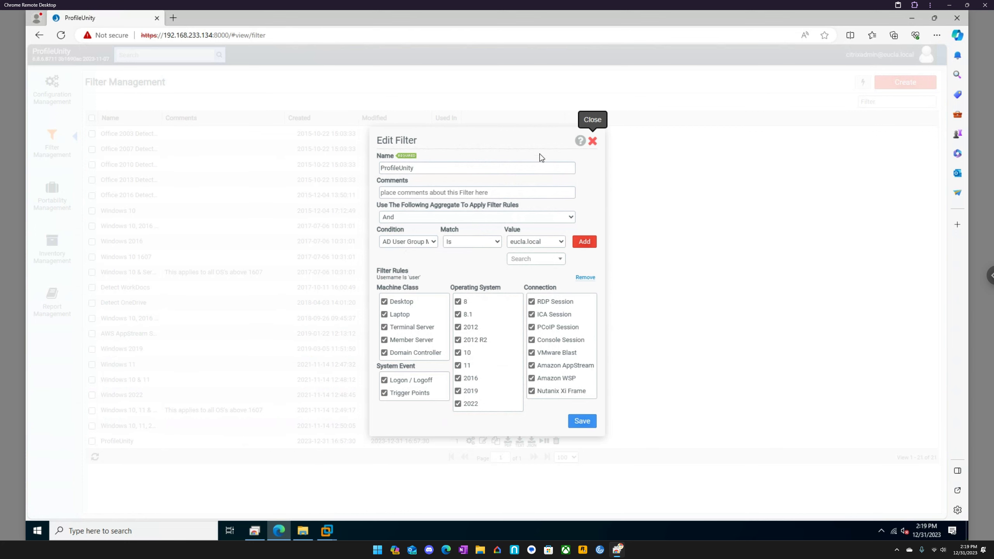
pyautogui.click(593, 141)
# - Add a FlexApp rule to the EUC configuration that installs the VLC package with no filter, and save the rule
pyautogui.click(66, 105)
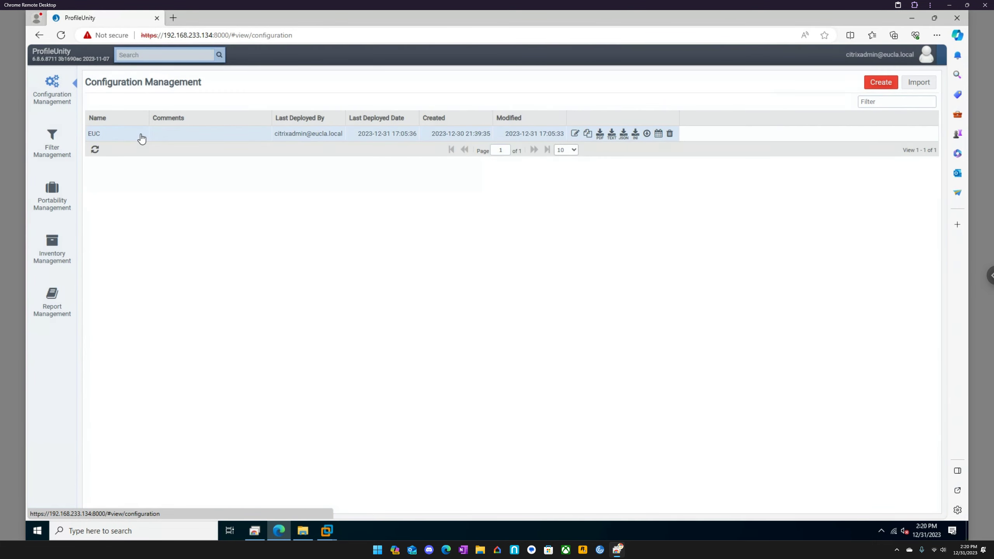
pyautogui.doubleClick(141, 137)
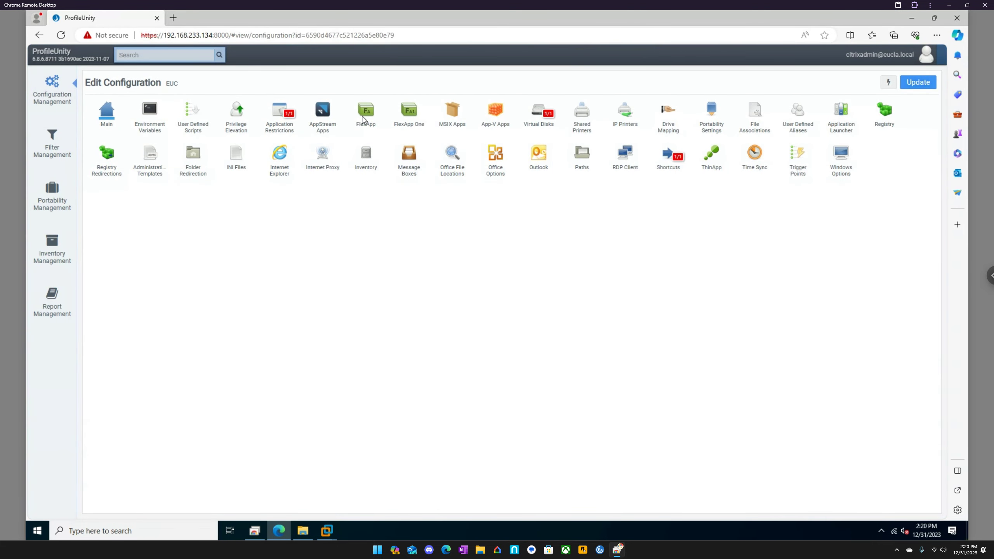
pyautogui.click(369, 116)
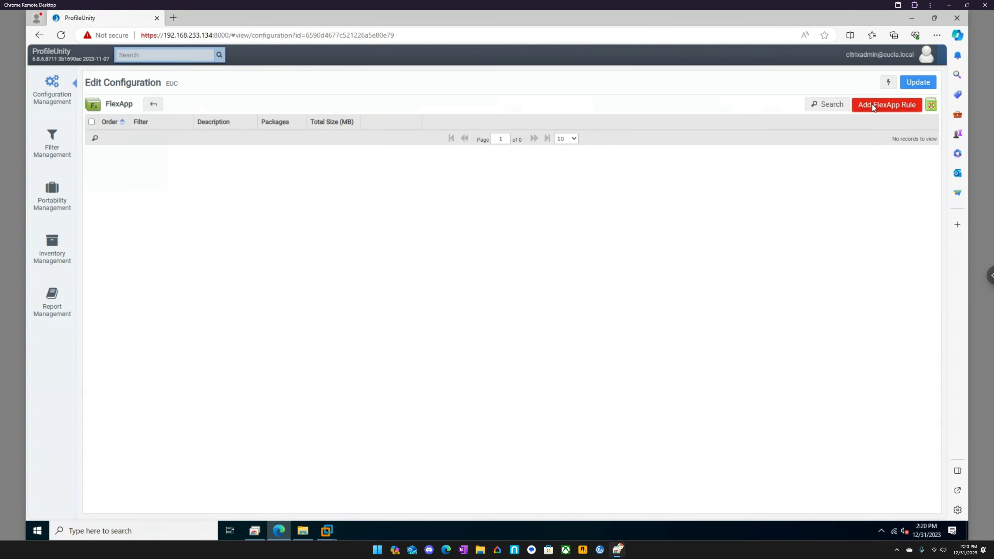
pyautogui.click(887, 104)
pyautogui.moveTo(526, 260); pyautogui.dragTo(430, 259)
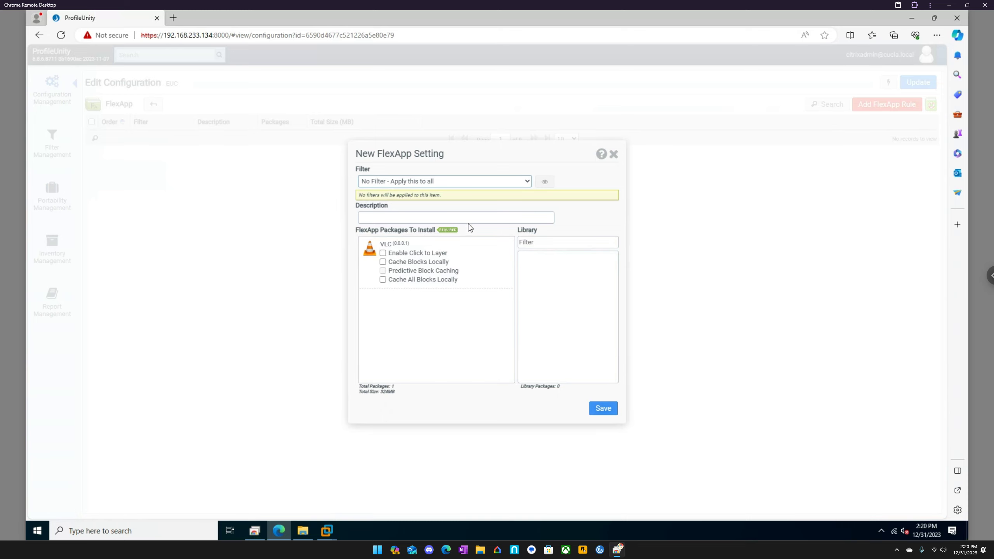
pyautogui.click(603, 408)
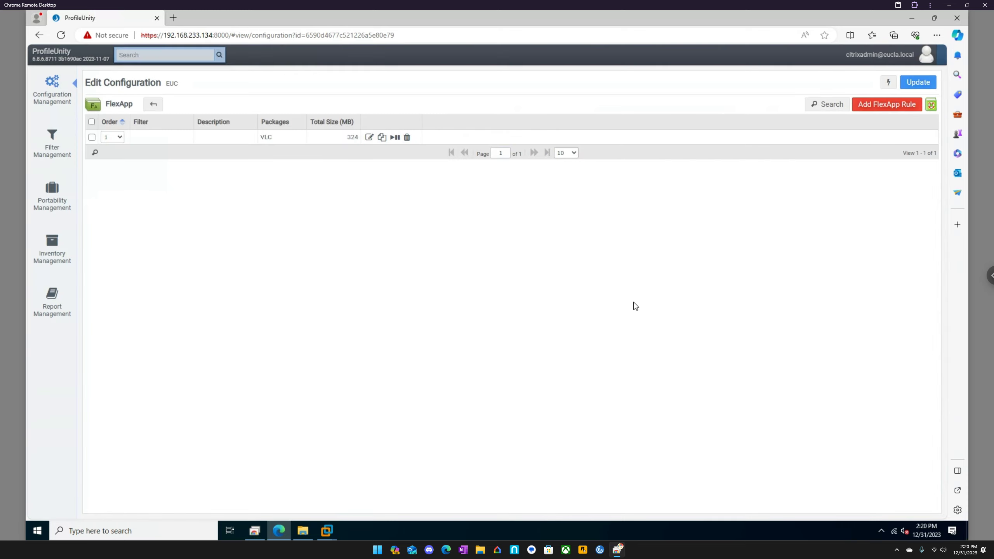
# - Review the VLC FlexApp rule's settings without changing them, and consult the FlexApp help page
pyautogui.doubleClick(216, 142)
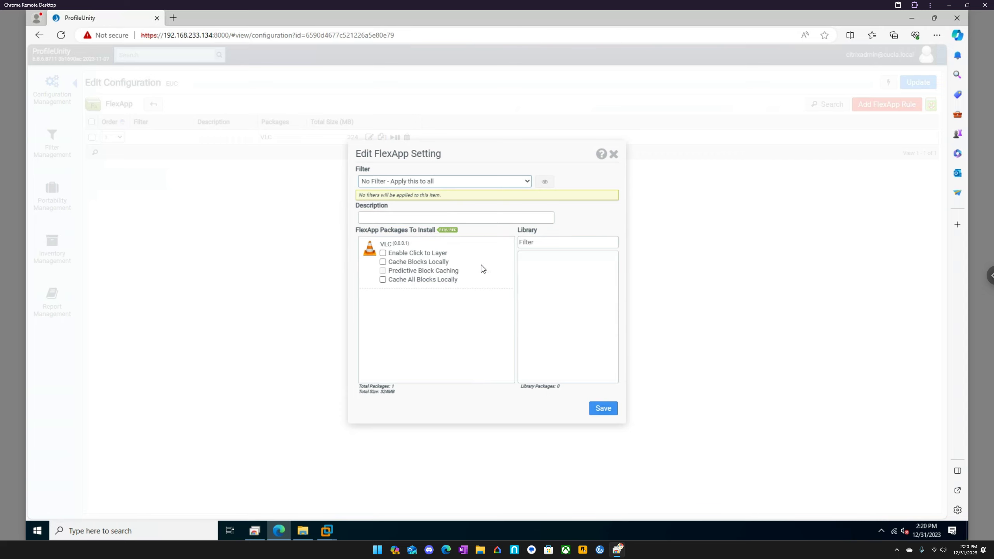
pyautogui.click(614, 155)
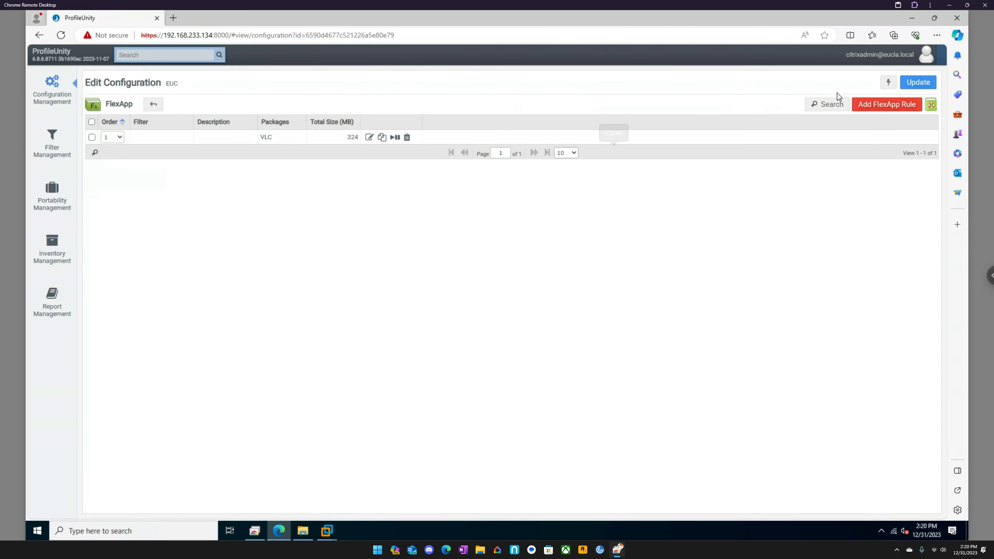
pyautogui.click(932, 105)
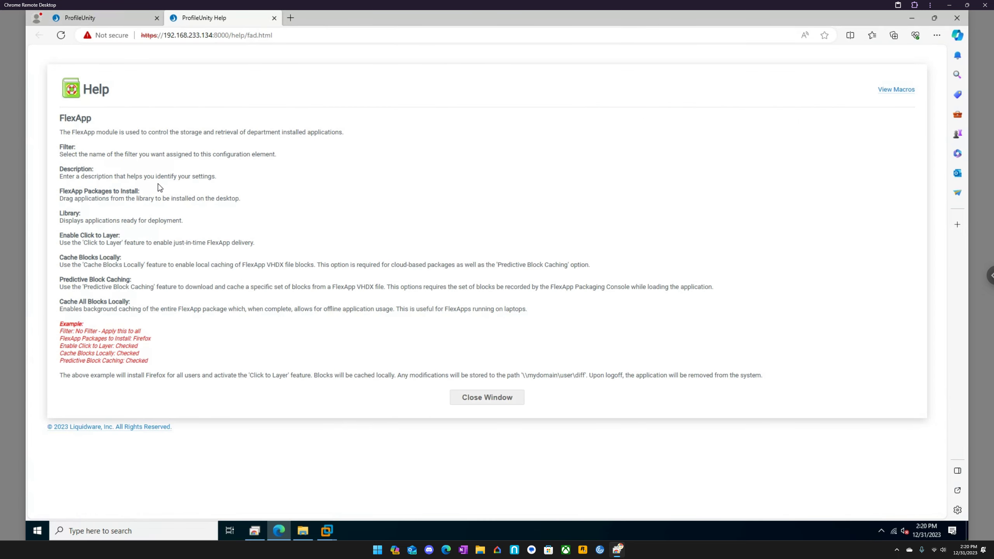
pyautogui.click(486, 400)
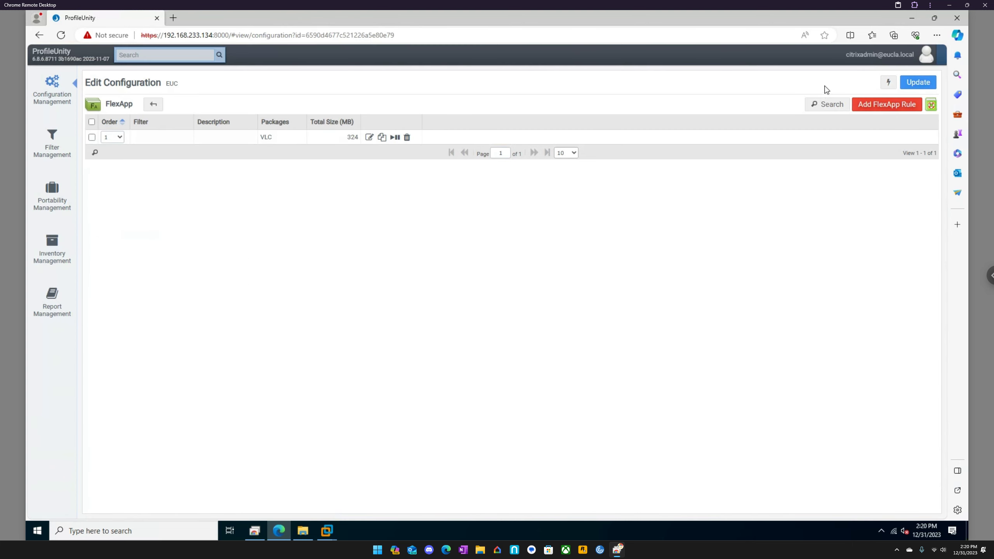
# - Update the EUC configuration with the new FlexApp rule and deploy it
pyautogui.click(919, 82)
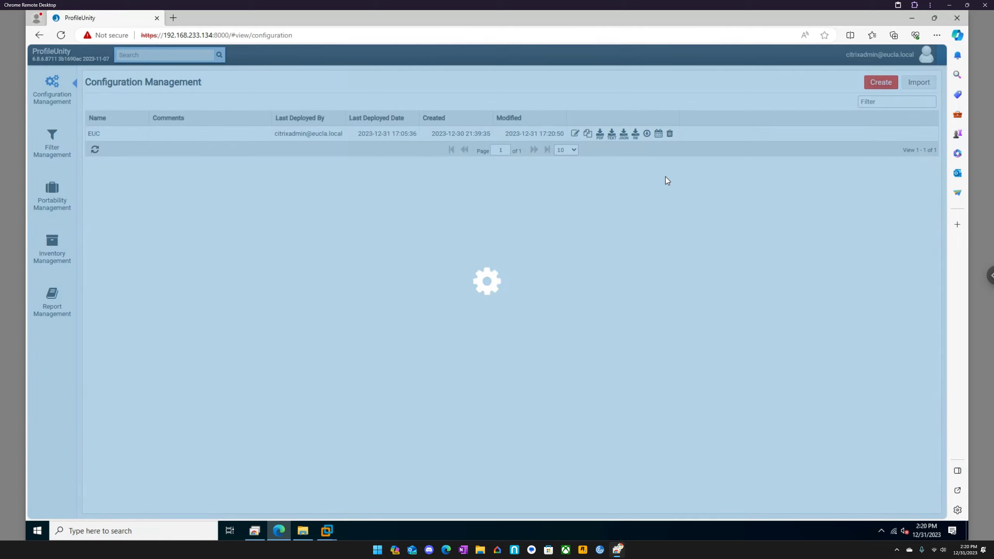
pyautogui.click(648, 134)
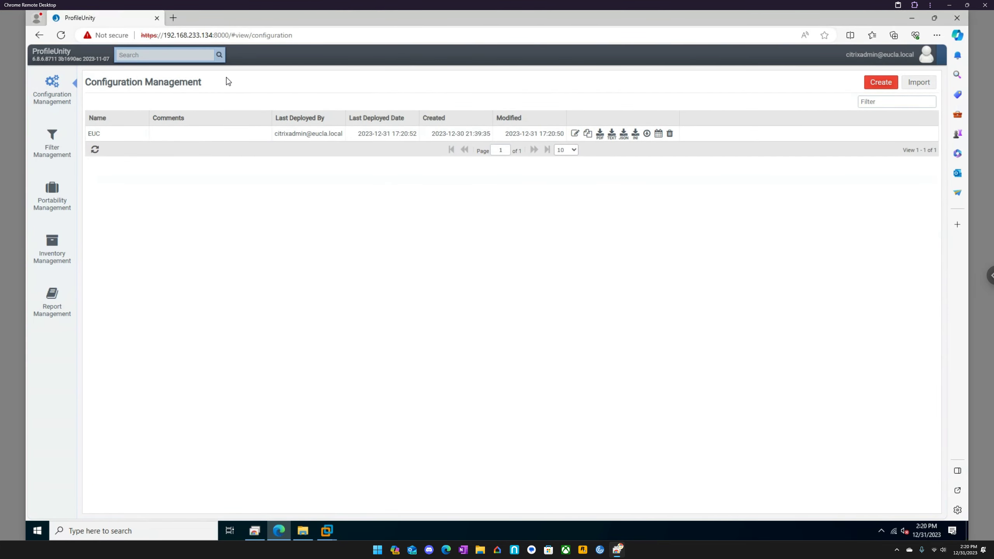
# - Switch to the VDA2 virtual machine in VMware Workstation and sign in as "user" with the account password
pyautogui.moveTo(327, 531)
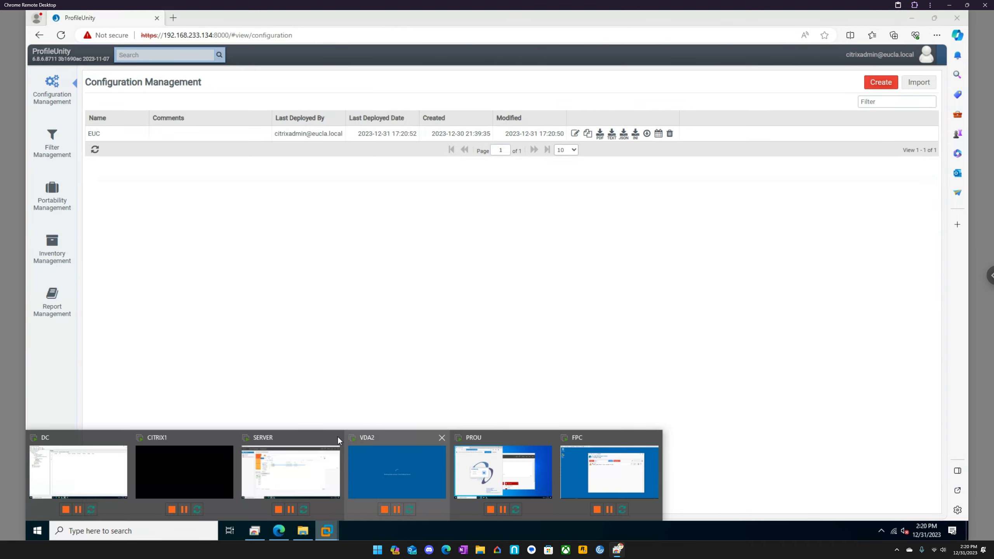
pyautogui.click(394, 443)
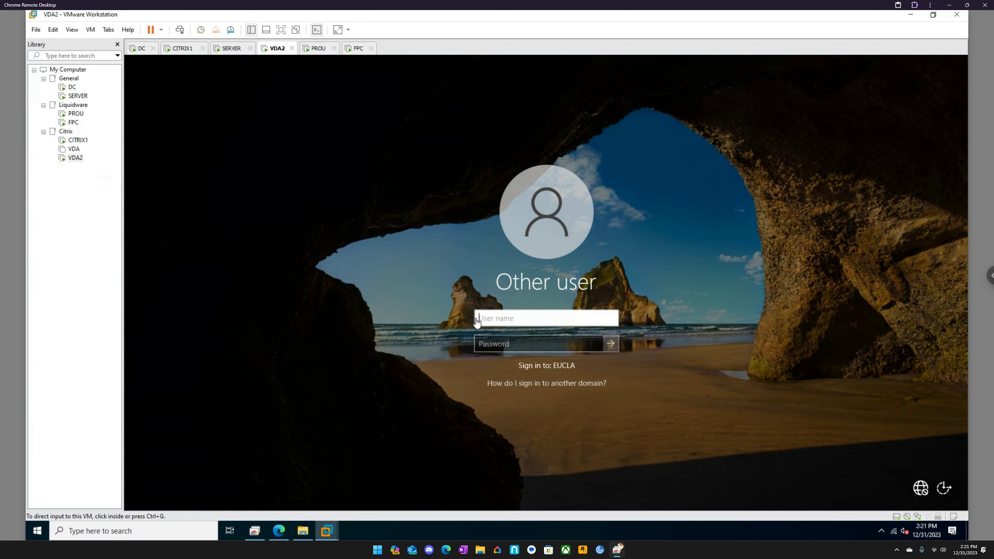
pyautogui.click(495, 316)
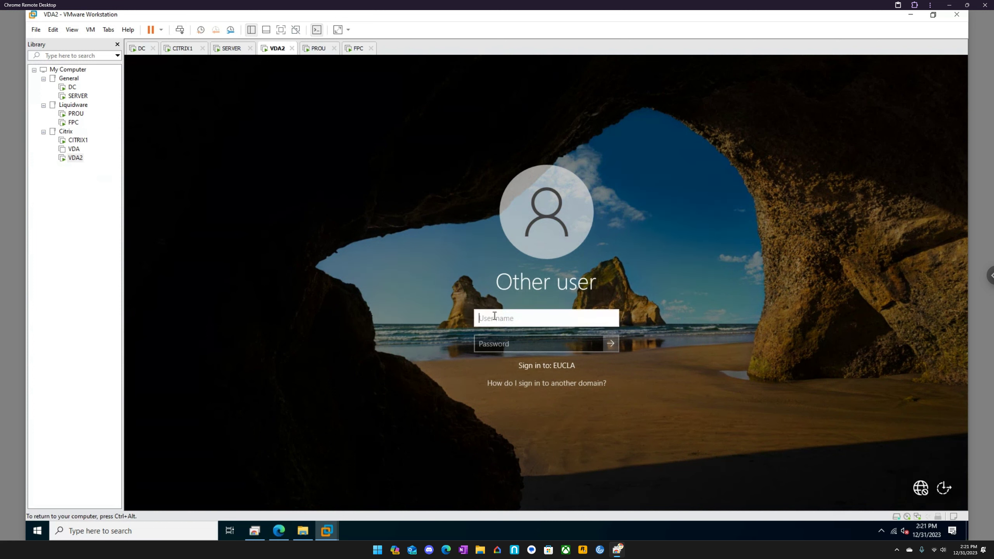
pyautogui.write('user')
pyautogui.press('Tab')
pyautogui.write('*')
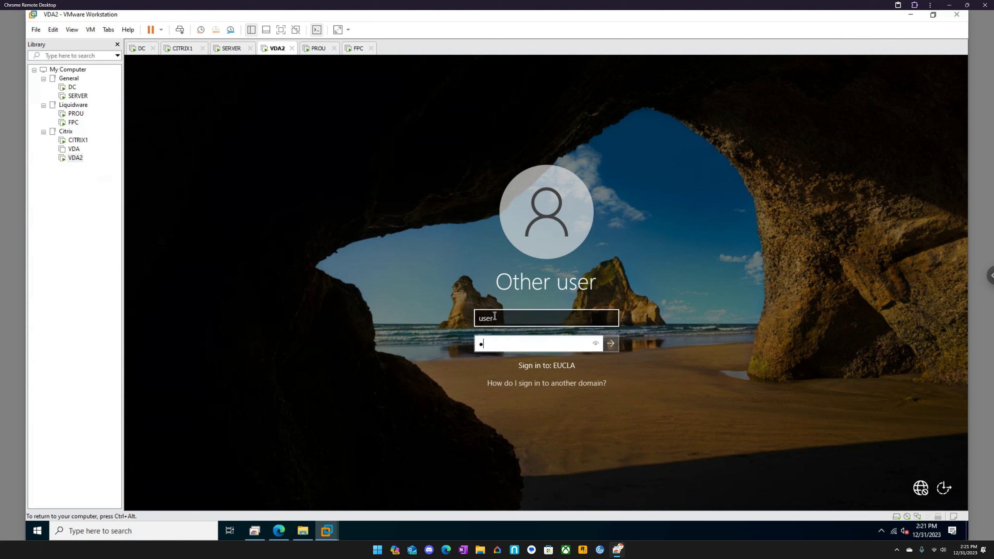
pyautogui.press('Return')
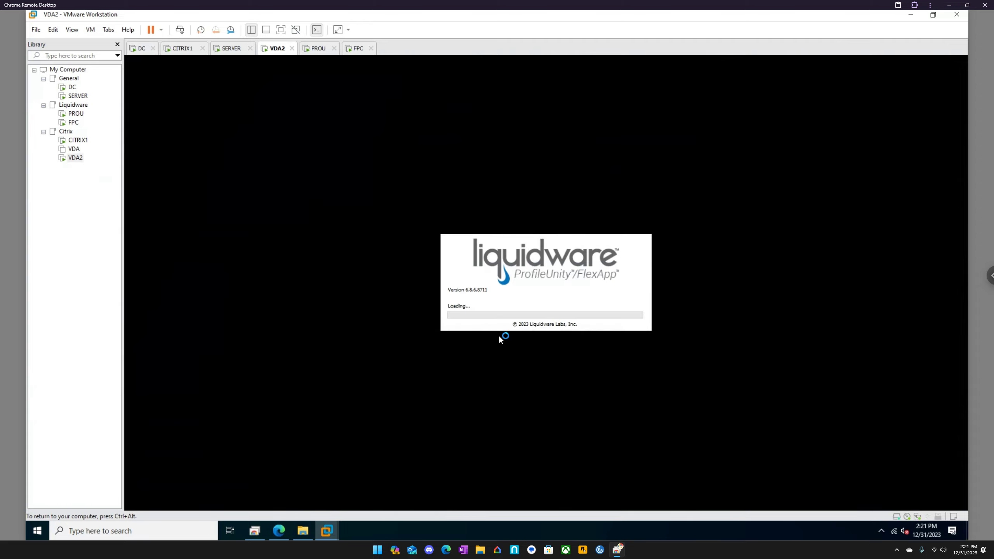
# - Switch to File Explorer and examine the Disk folder of the citrixadmin profile under \\server\Profiles
pyautogui.click(303, 531)
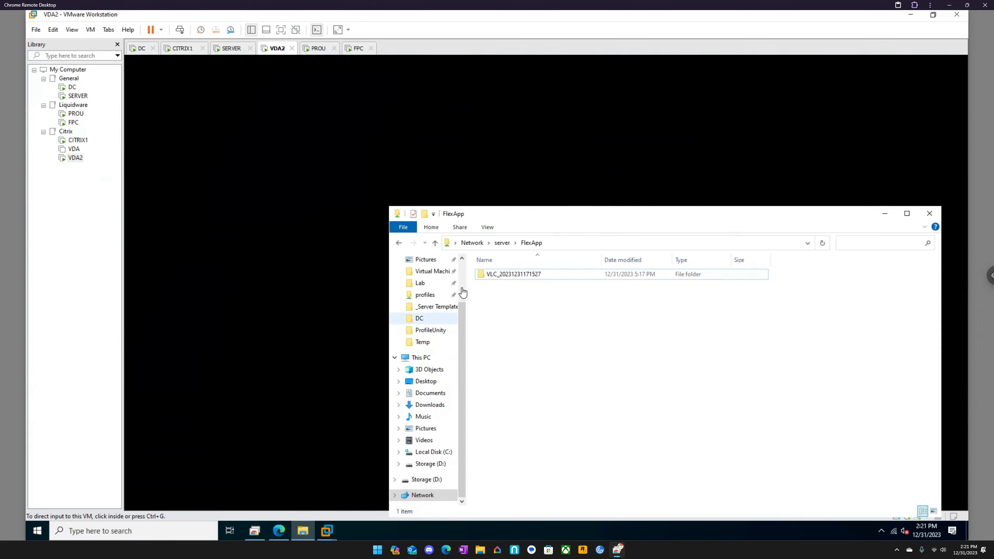
pyautogui.click(494, 244)
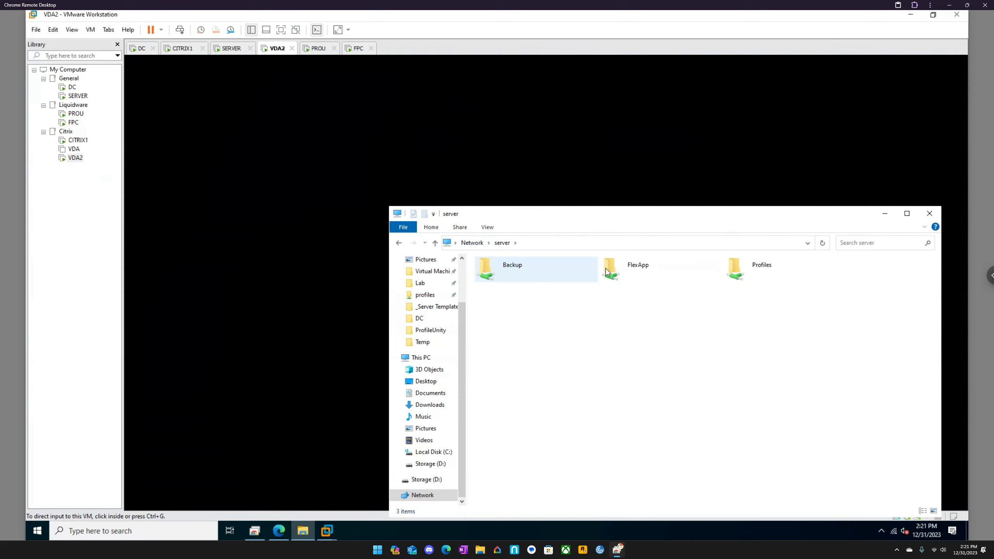
pyautogui.doubleClick(771, 277)
pyautogui.doubleClick(503, 274)
pyautogui.doubleClick(503, 276)
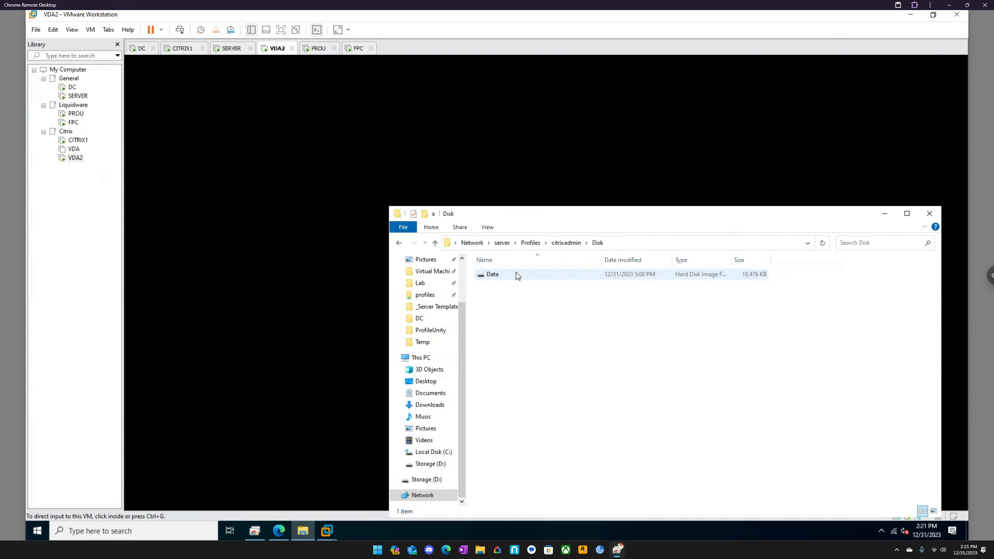
pyautogui.click(573, 243)
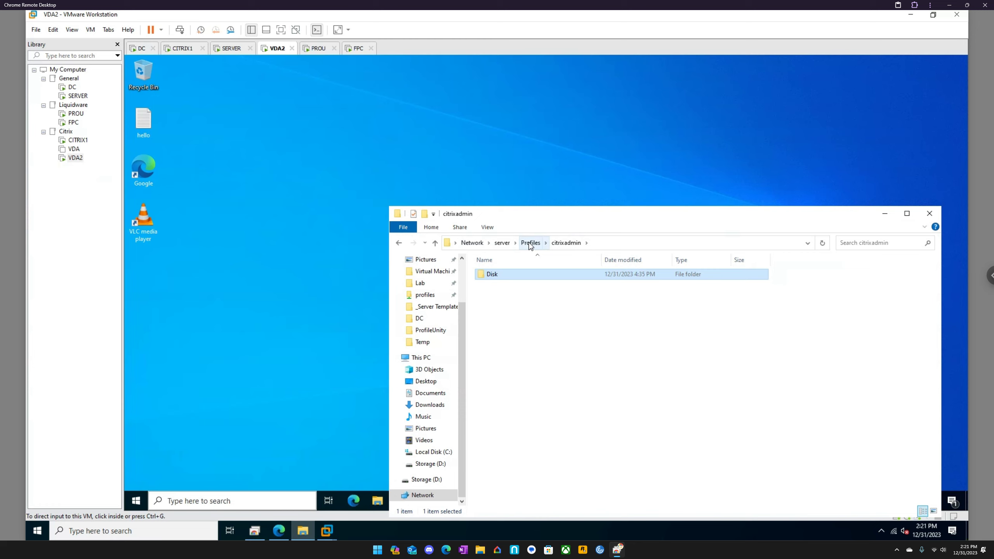
pyautogui.click(531, 244)
pyautogui.doubleClick(500, 275)
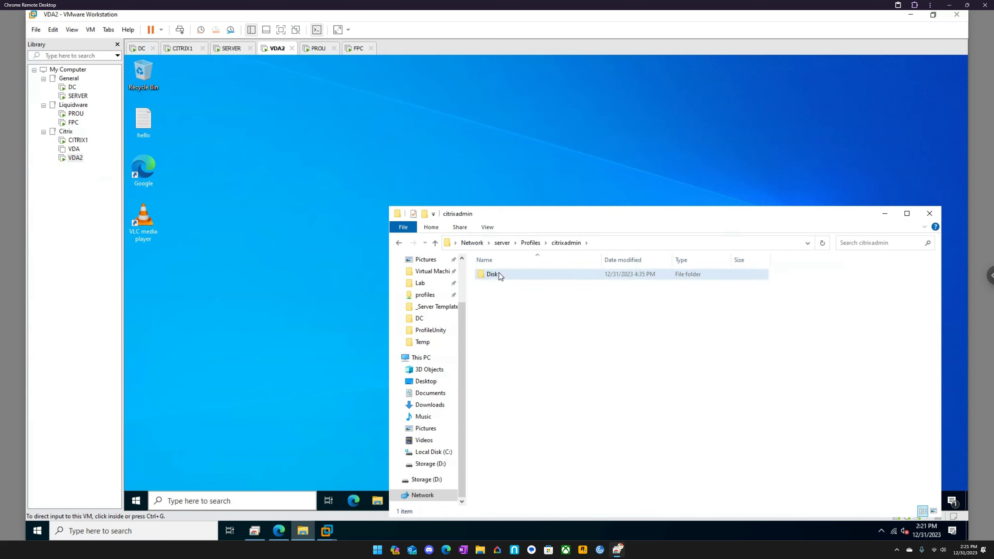
pyautogui.doubleClick(500, 276)
# - Examine the "user" profile folder and its Disk folder under \\server\Profiles, and minimize File Explorer to return to VDA2
pyautogui.click(531, 243)
pyautogui.doubleClick(495, 285)
pyautogui.doubleClick(500, 276)
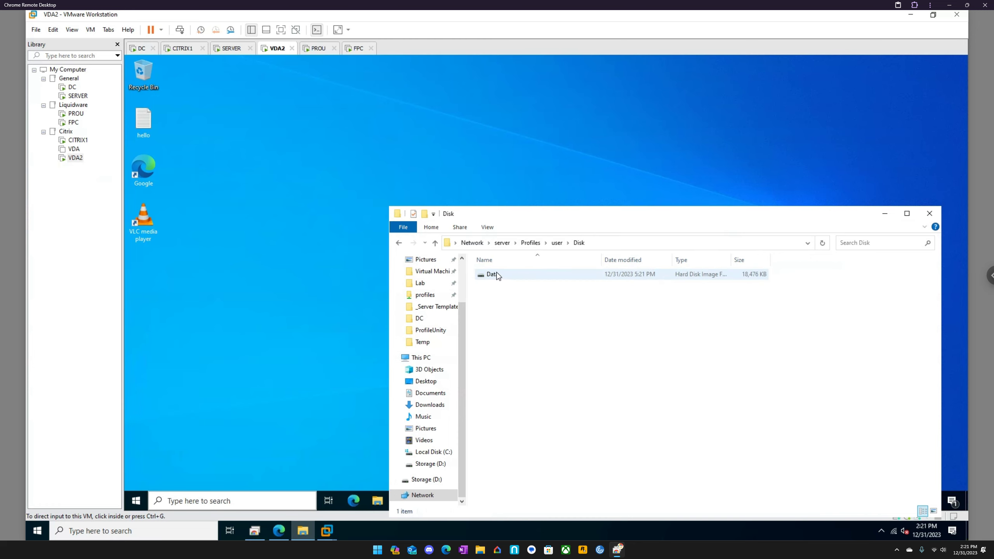
pyautogui.click(557, 243)
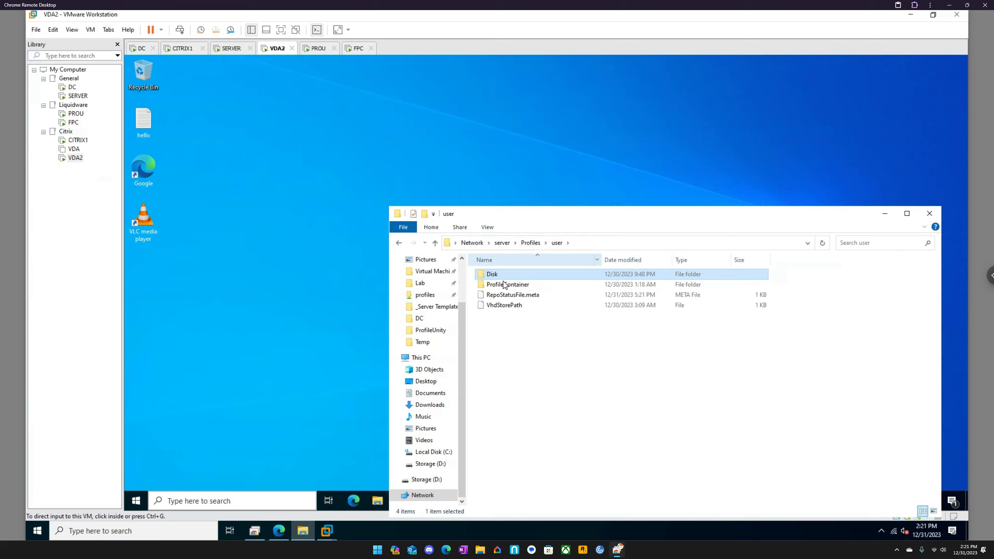
pyautogui.click(505, 285)
pyautogui.click(885, 213)
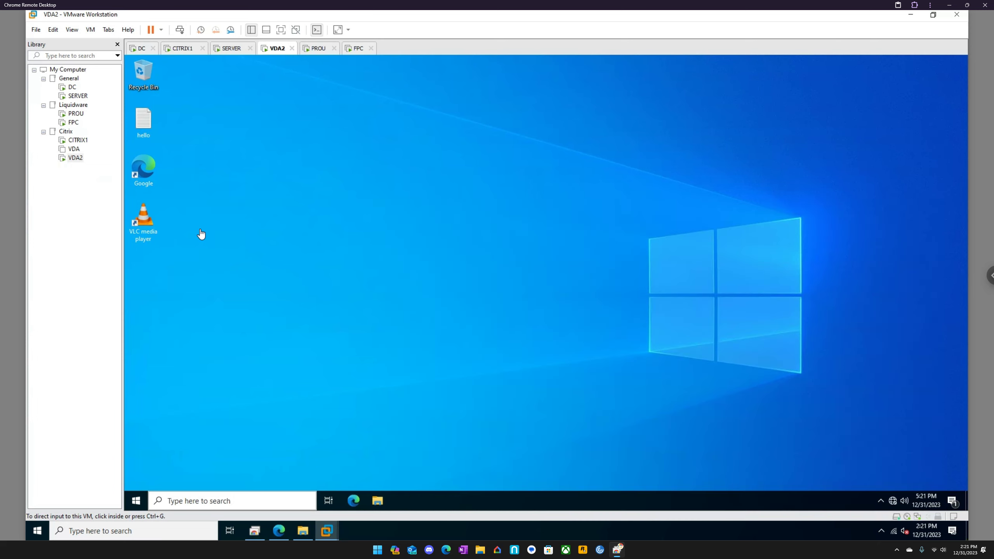
# - Examine the VLC media player (FlexApp) entry in VDA2's Programs and Features, and switch to the DC virtual machine
pyautogui.click(179, 216)
pyautogui.doubleClick(146, 225)
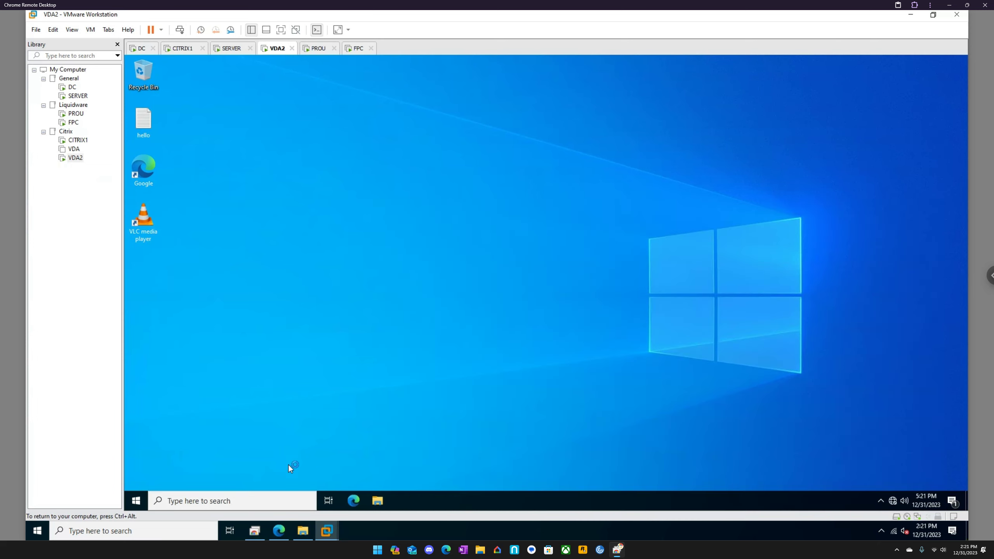
pyautogui.click(259, 496)
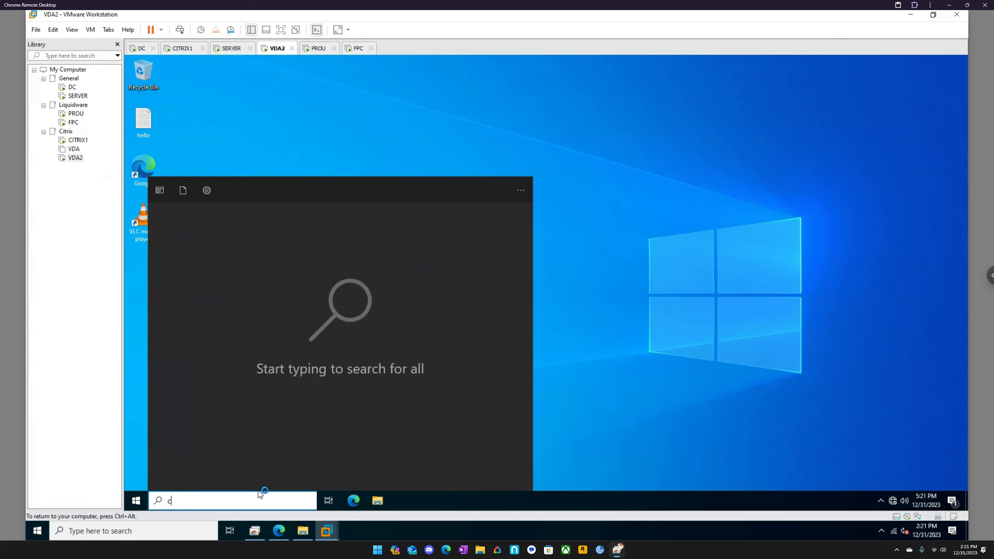
pyautogui.write('control')
pyautogui.press('Return')
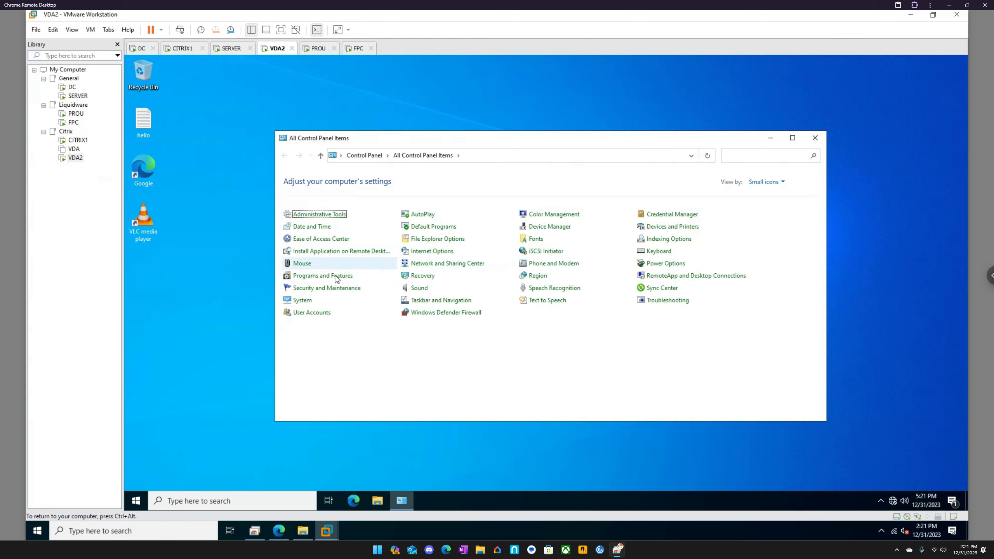
pyautogui.click(335, 277)
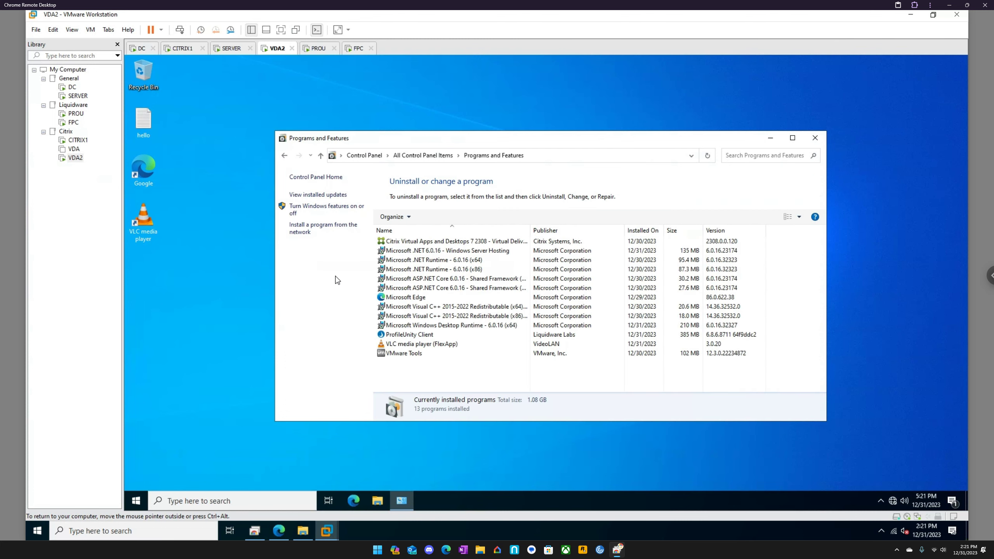
pyautogui.click(462, 345)
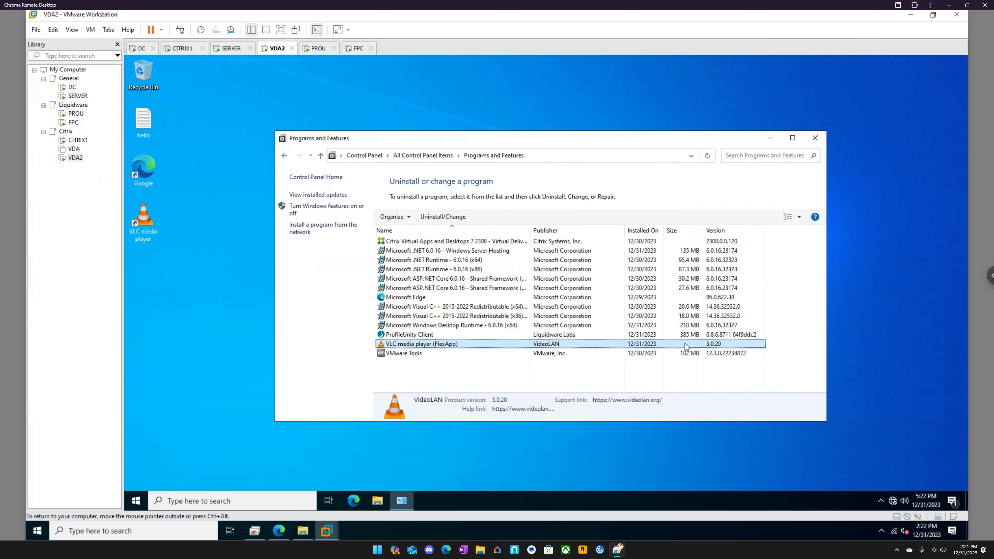
pyautogui.click(141, 49)
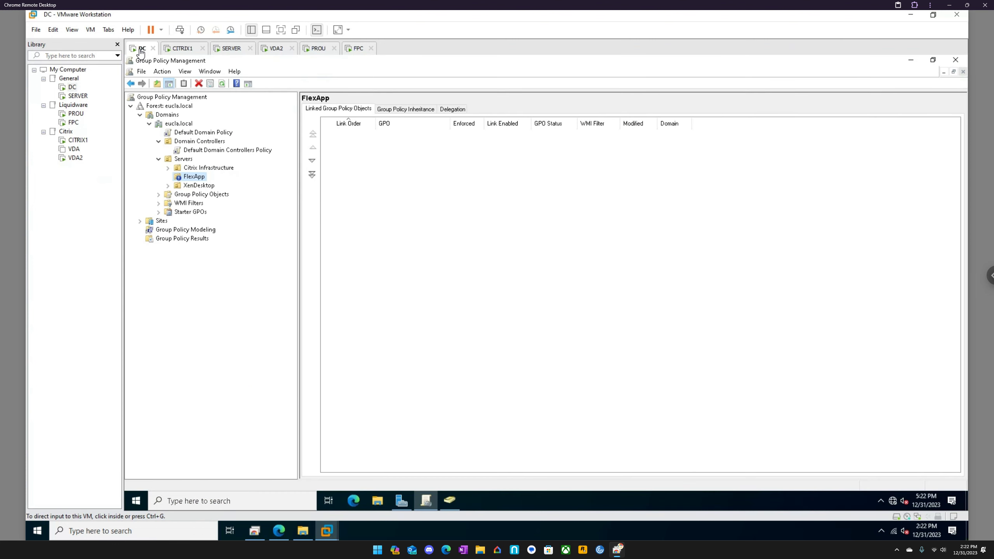
pyautogui.rightClick(135, 501)
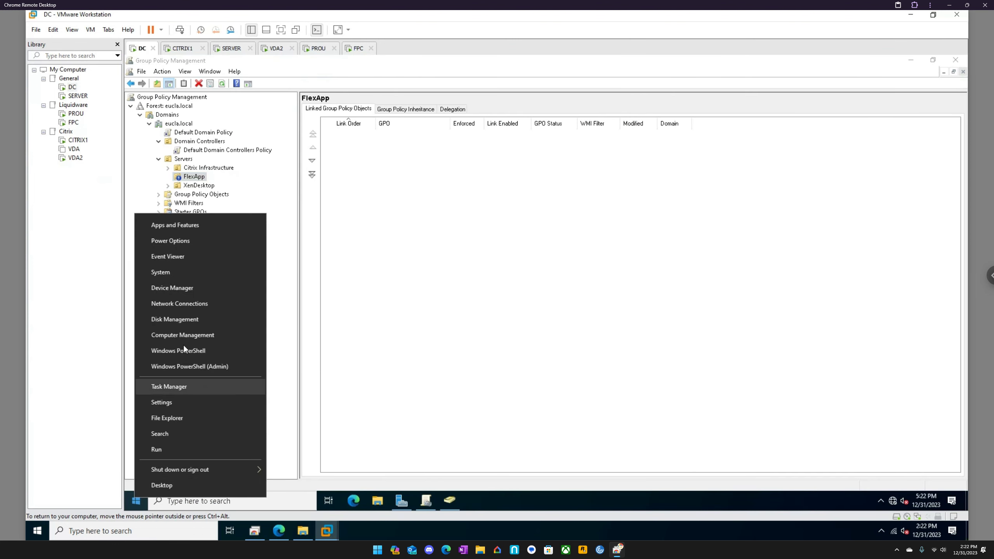
pyautogui.click(176, 319)
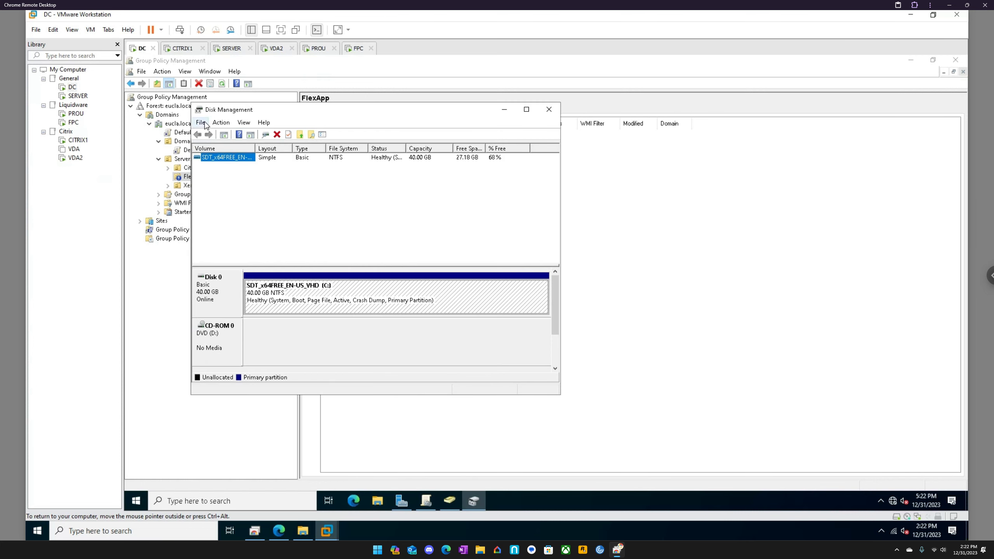
pyautogui.click(200, 123)
pyautogui.moveTo(243, 124)
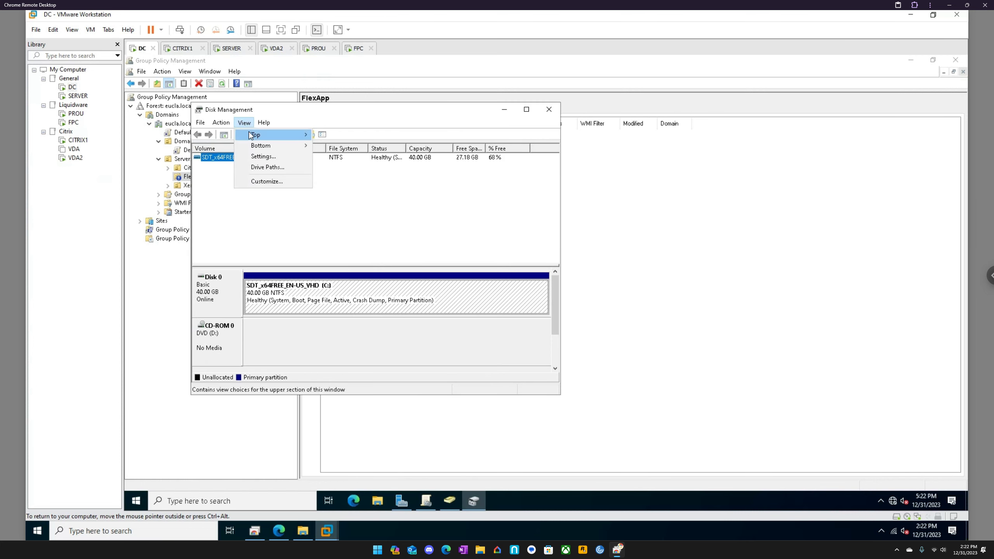
pyautogui.click(548, 109)
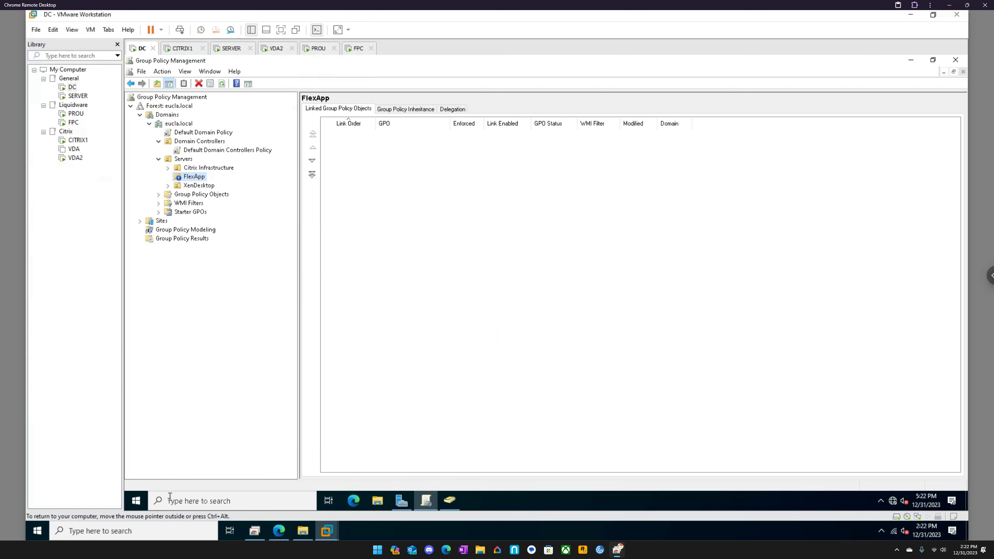
# - Open Computer Management on DC and connect it to the remote computer vda2
pyautogui.rightClick(136, 501)
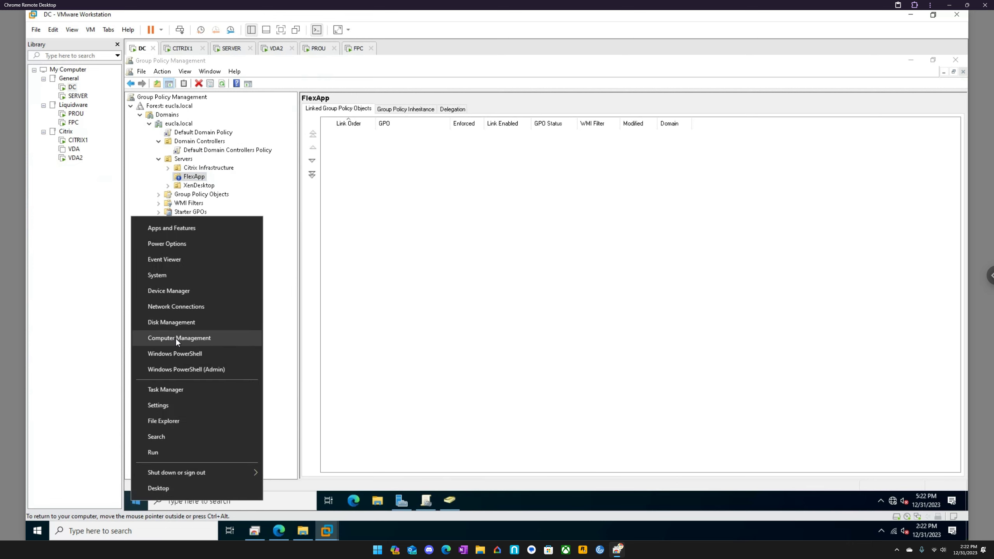
pyautogui.click(176, 338)
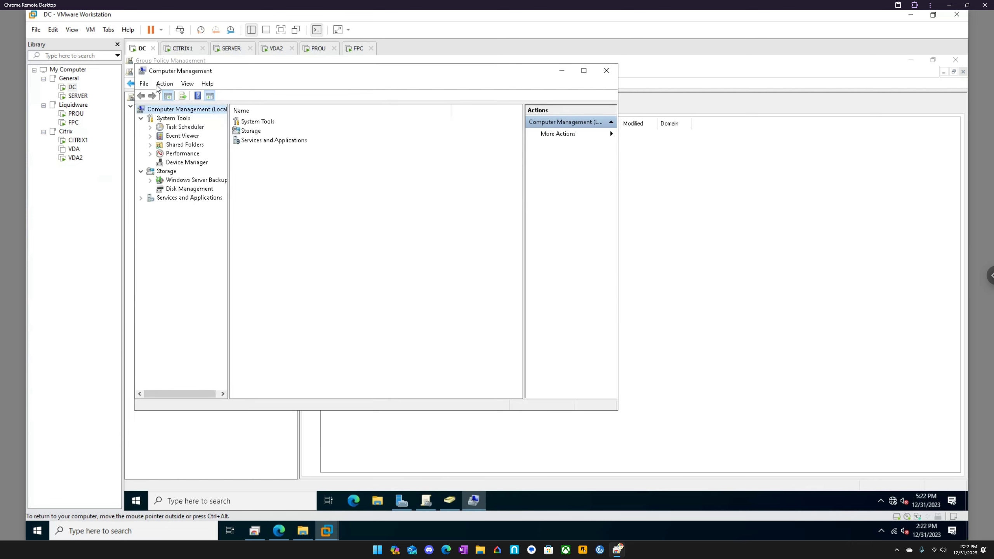
pyautogui.click(143, 84)
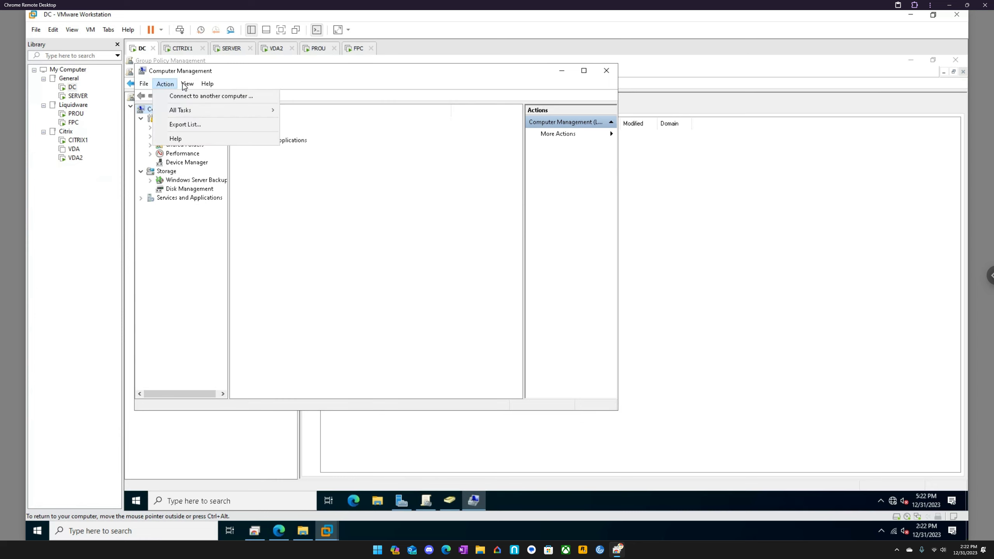
pyautogui.click(182, 96)
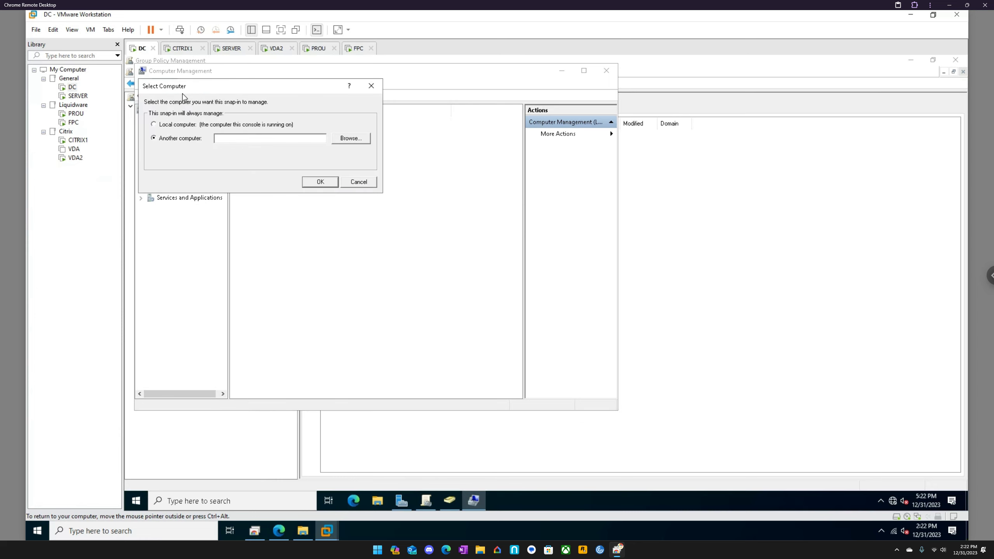
pyautogui.write('vda2')
pyautogui.press('Return')
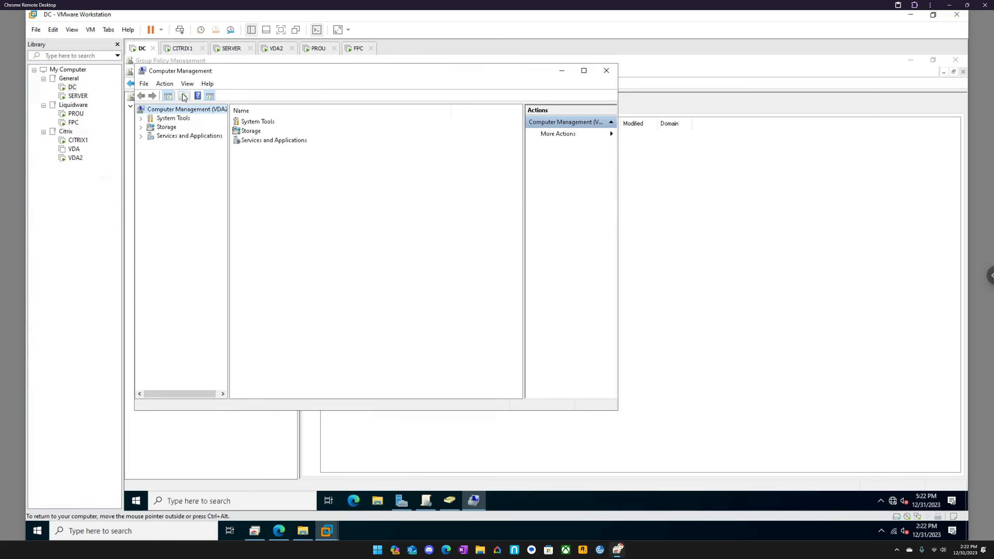
# - Open Disk Management for VDA2 and examine the VLC, user-Profile and Data volumes
pyautogui.click(142, 127)
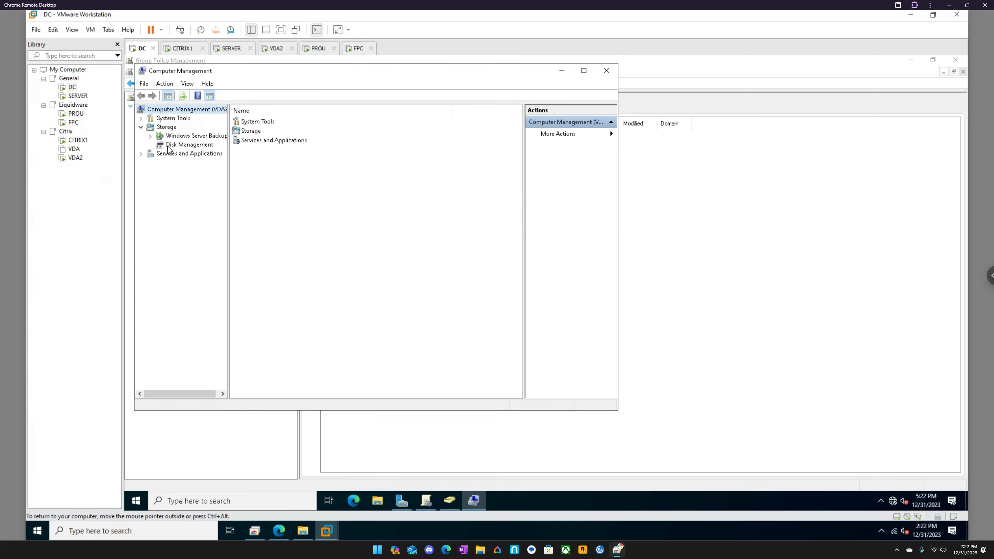
pyautogui.click(169, 147)
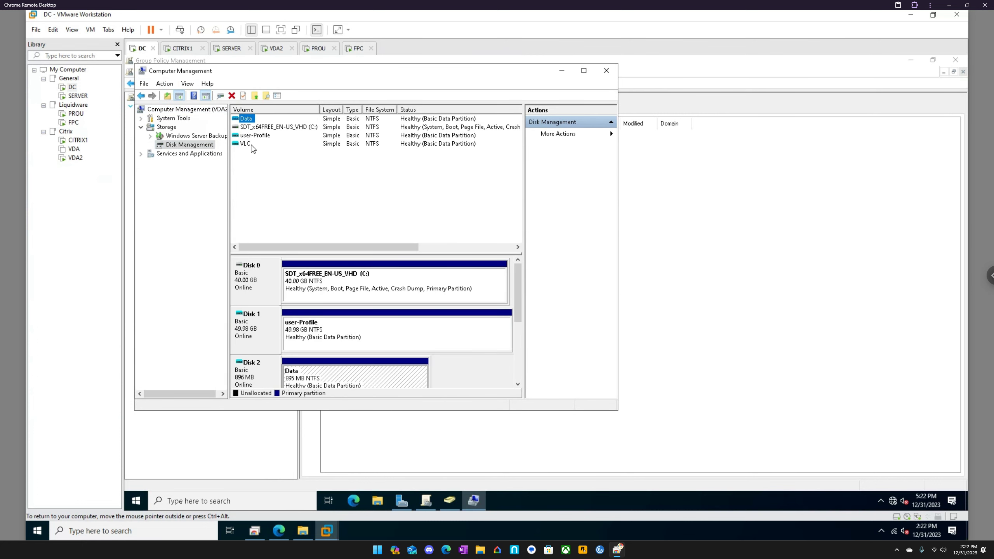
pyautogui.click(246, 144)
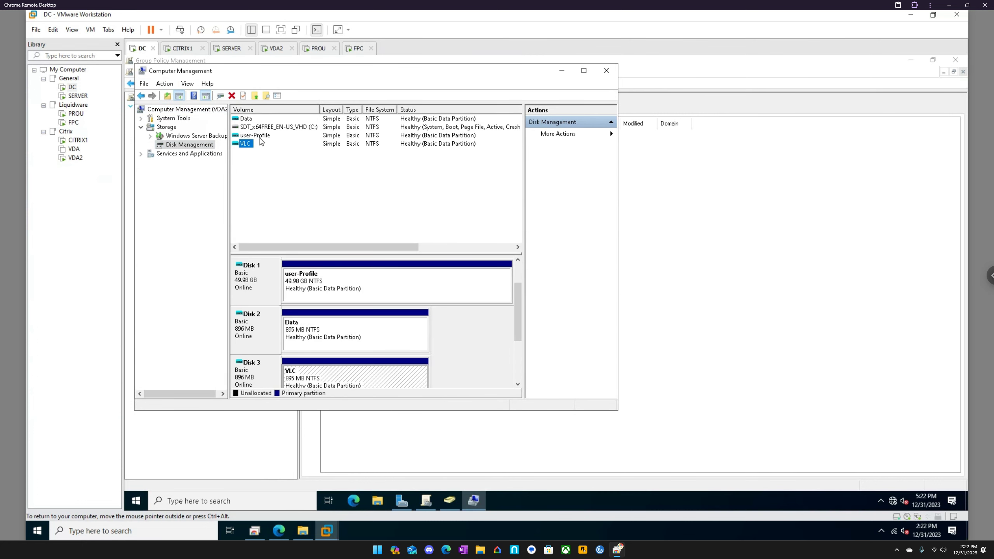
pyautogui.click(256, 133)
pyautogui.click(246, 119)
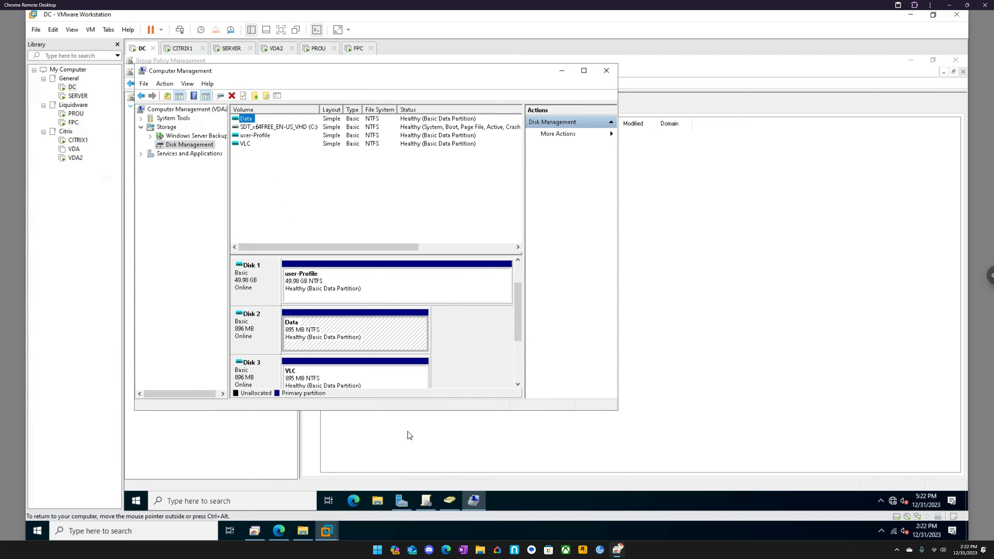
# - Switch to the VDA2 virtual machine and test VLC media player by launching it from the desktop shortcut and closing it
pyautogui.click(276, 48)
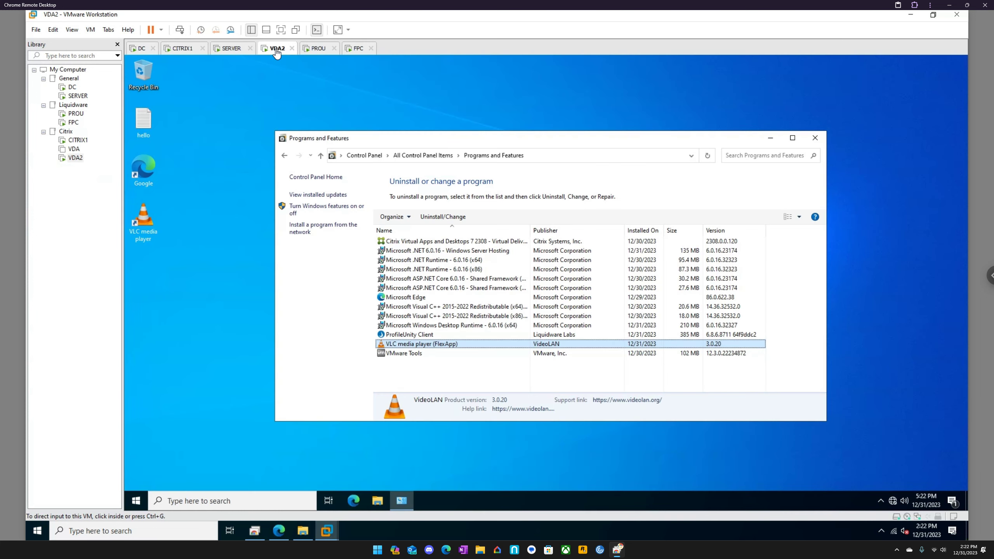
pyautogui.doubleClick(146, 227)
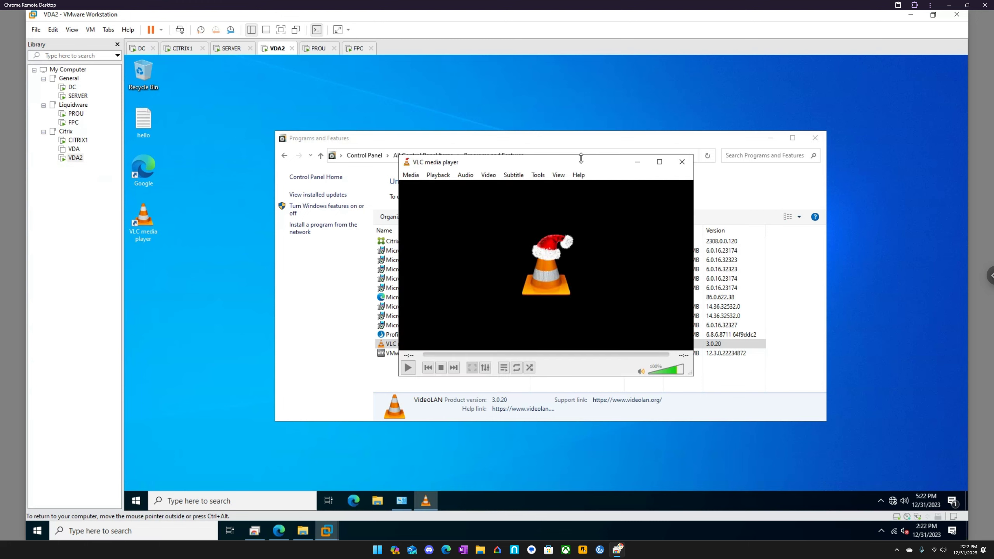
pyautogui.moveTo(581, 161); pyautogui.dragTo(534, 111)
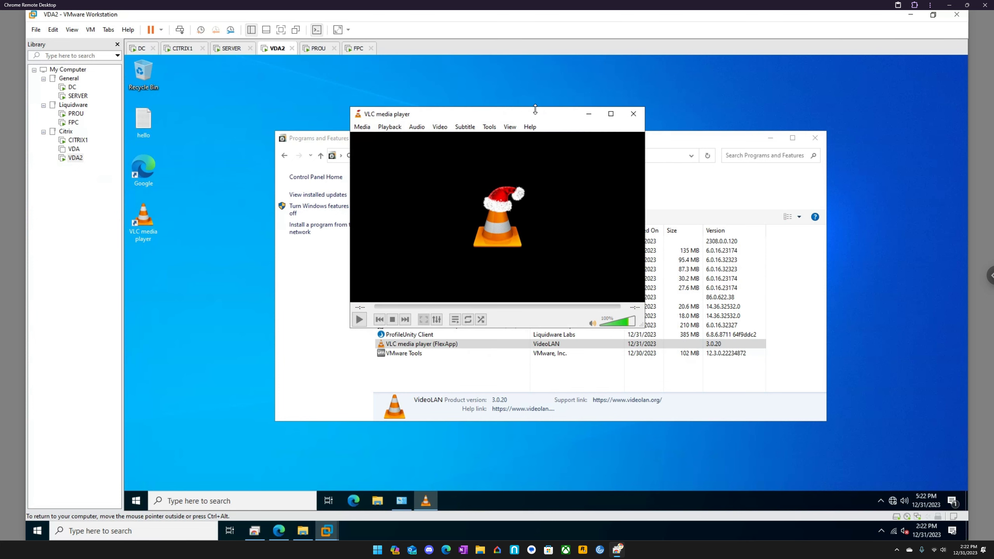
pyautogui.click(633, 114)
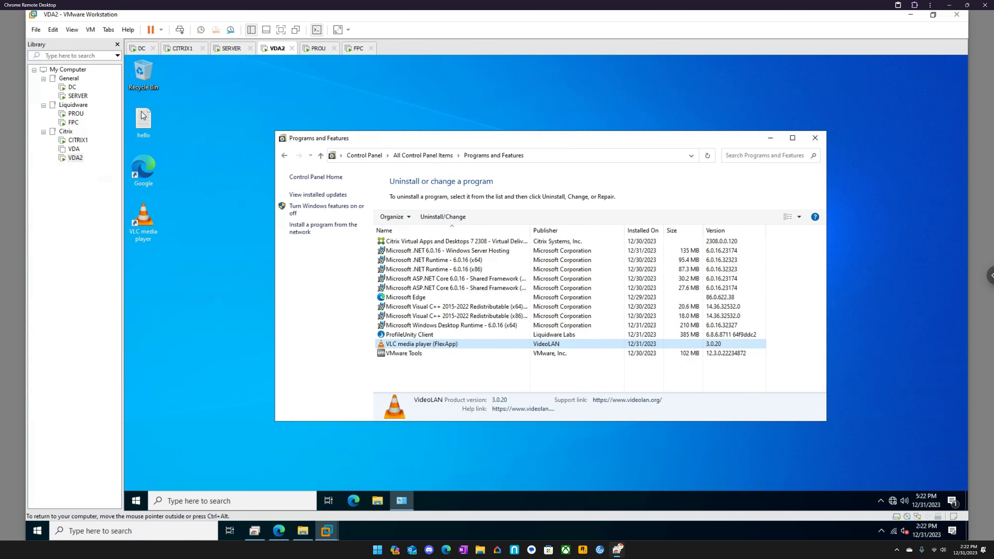
# - Move the hello, Google and VLC media player desktop icons aside and return them to their original places
pyautogui.moveTo(143, 115); pyautogui.dragTo(245, 87)
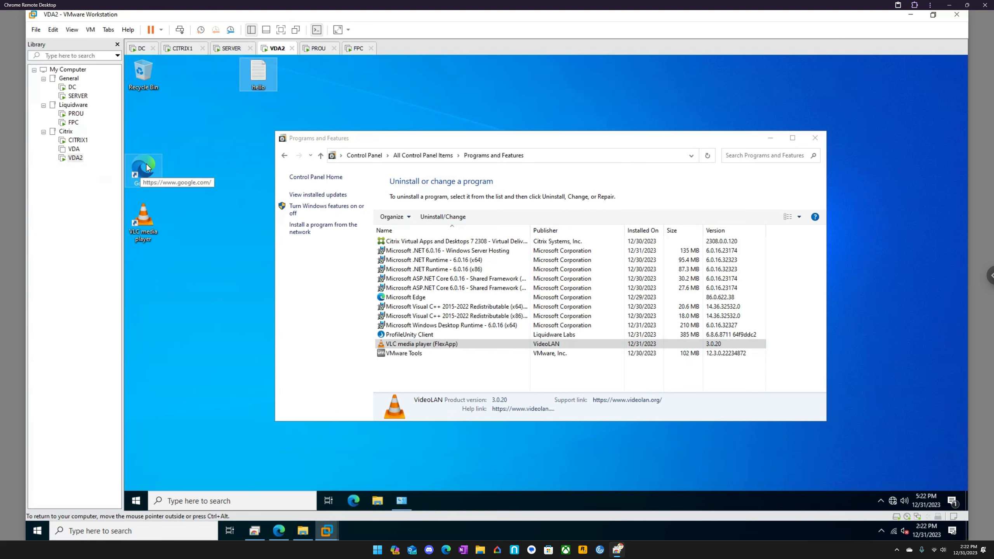
pyautogui.moveTo(146, 164); pyautogui.dragTo(187, 155)
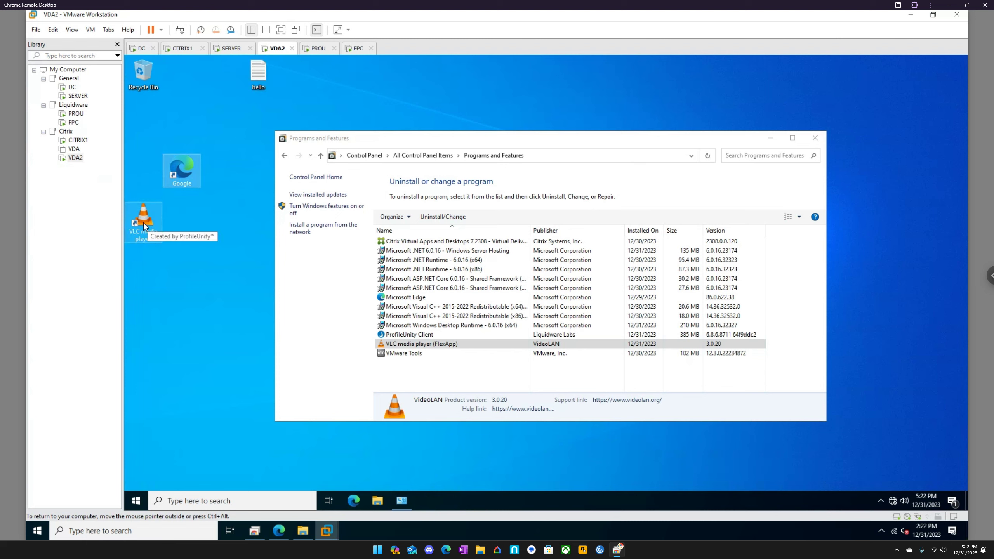
pyautogui.moveTo(143, 222); pyautogui.dragTo(196, 219)
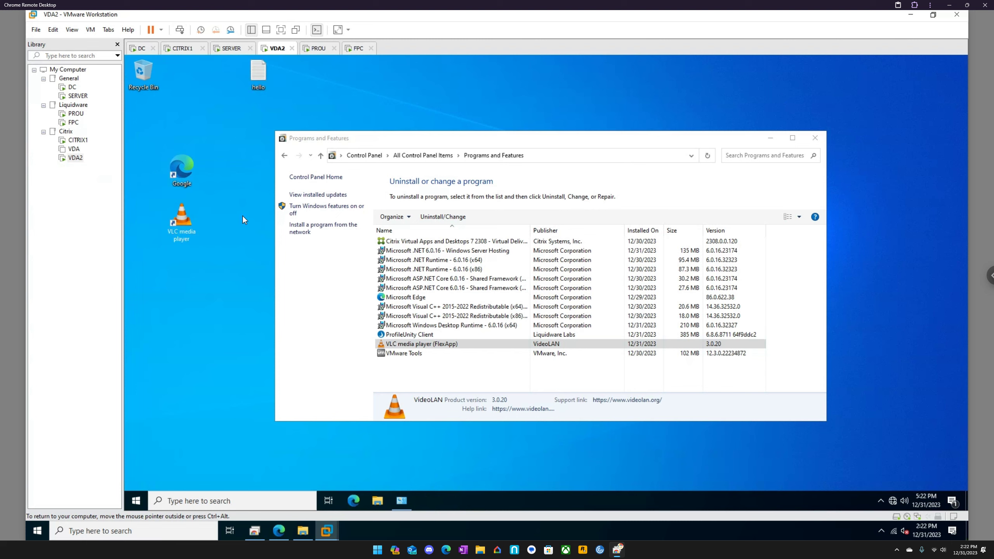
pyautogui.moveTo(256, 74); pyautogui.dragTo(172, 124)
pyautogui.moveTo(231, 117); pyautogui.dragTo(171, 242)
pyautogui.moveTo(185, 118); pyautogui.dragTo(147, 117)
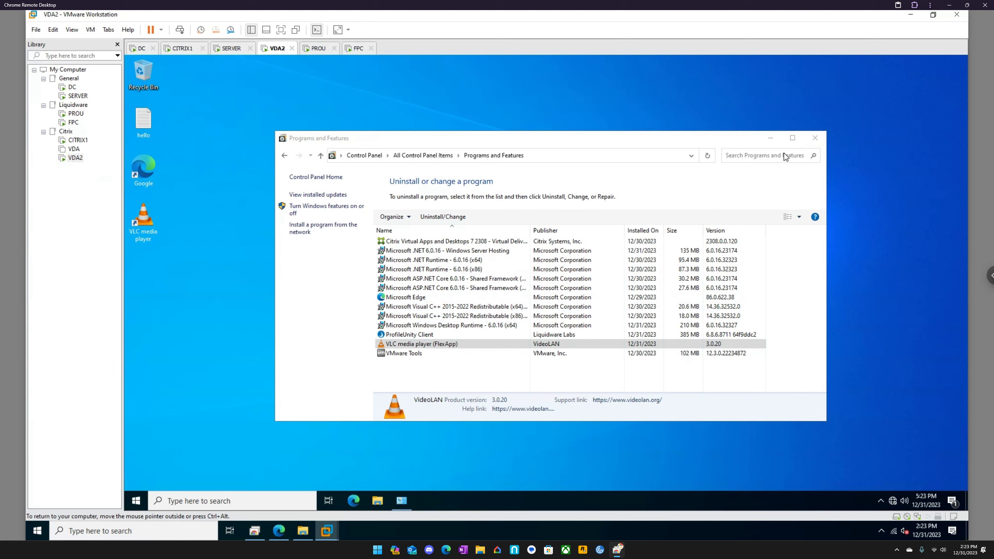
# - Close Programs and Features and sign out of Windows on VDA2
pyautogui.click(816, 139)
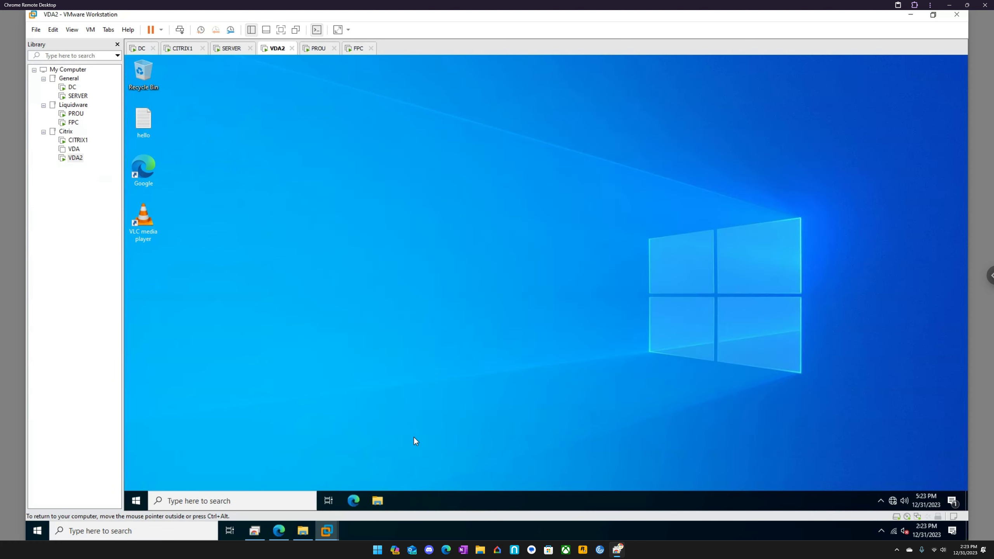
pyautogui.rightClick(137, 501)
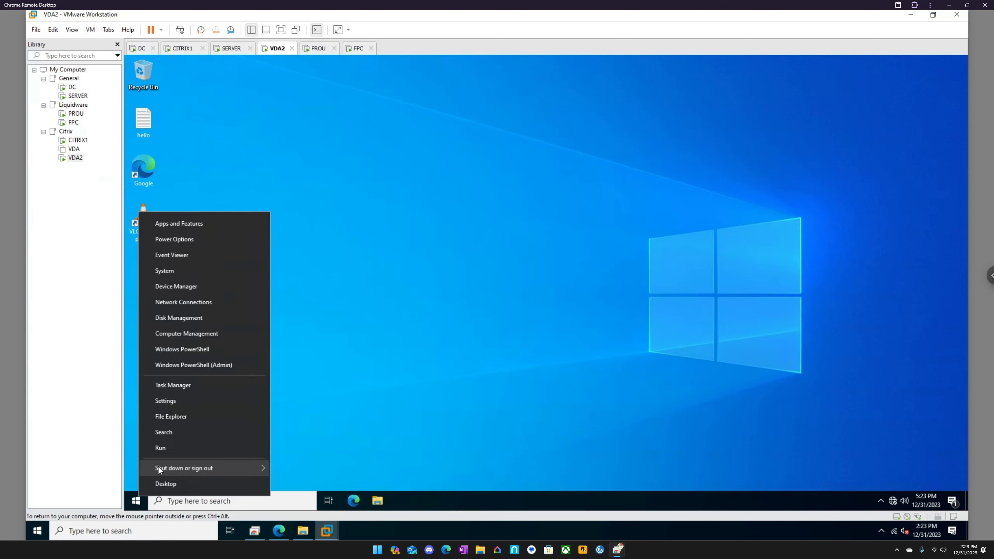
pyautogui.moveTo(158, 468)
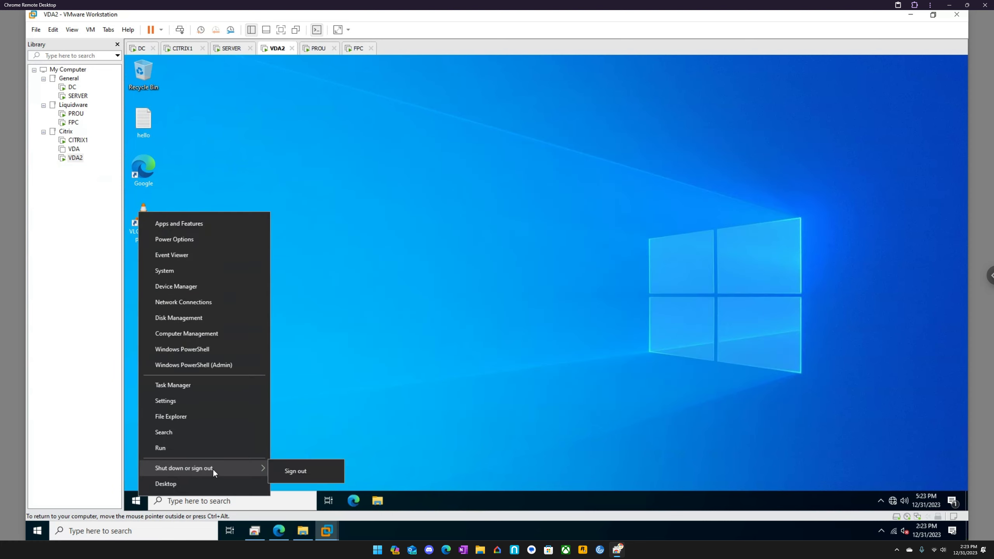
pyautogui.click(310, 473)
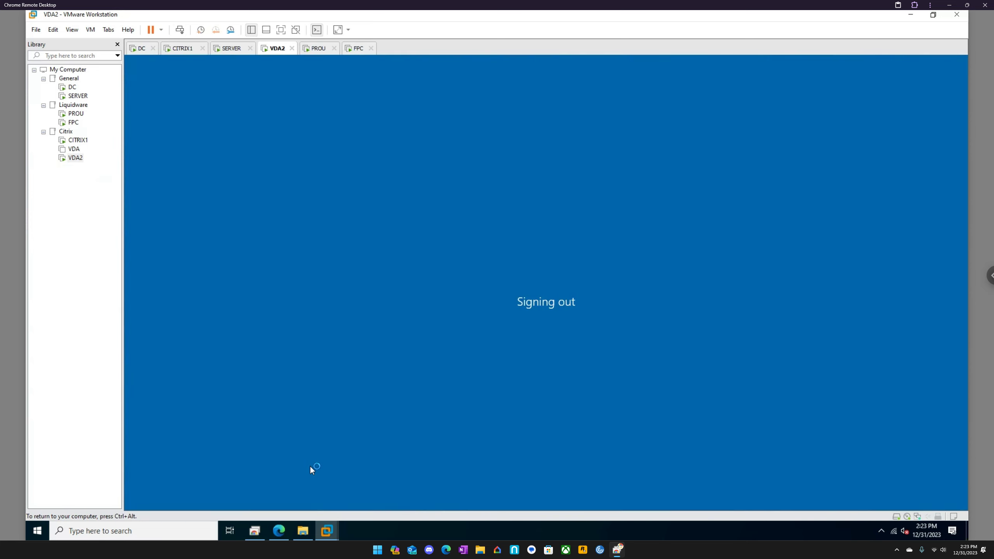
# - Switch to the DC virtual machine and refresh the Disk Management view of VDA2
pyautogui.click(141, 49)
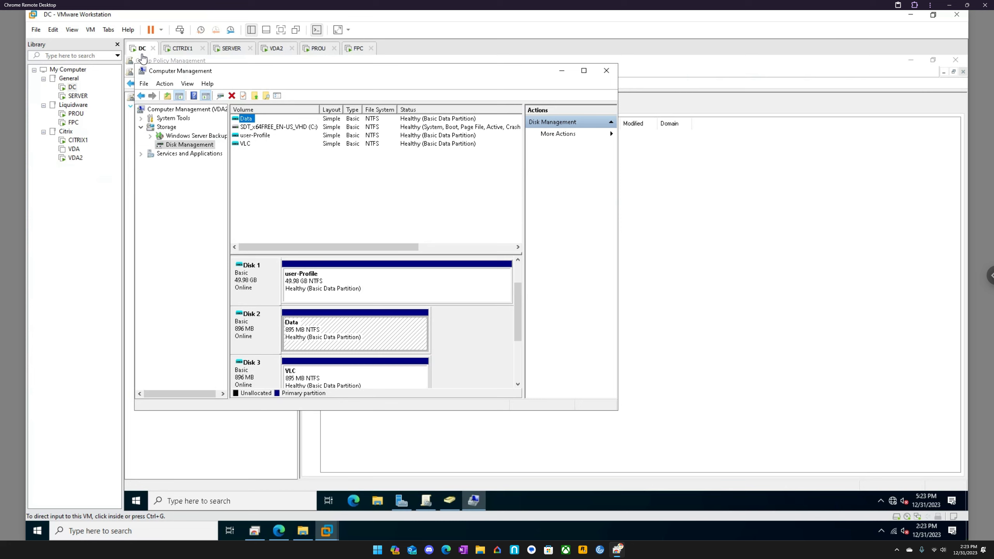
pyautogui.click(188, 83)
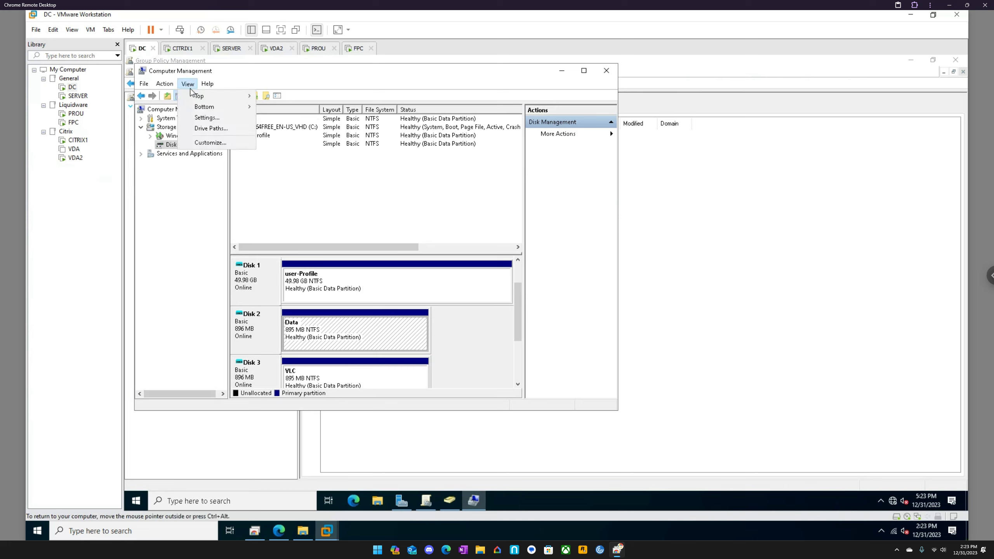
pyautogui.moveTo(169, 84)
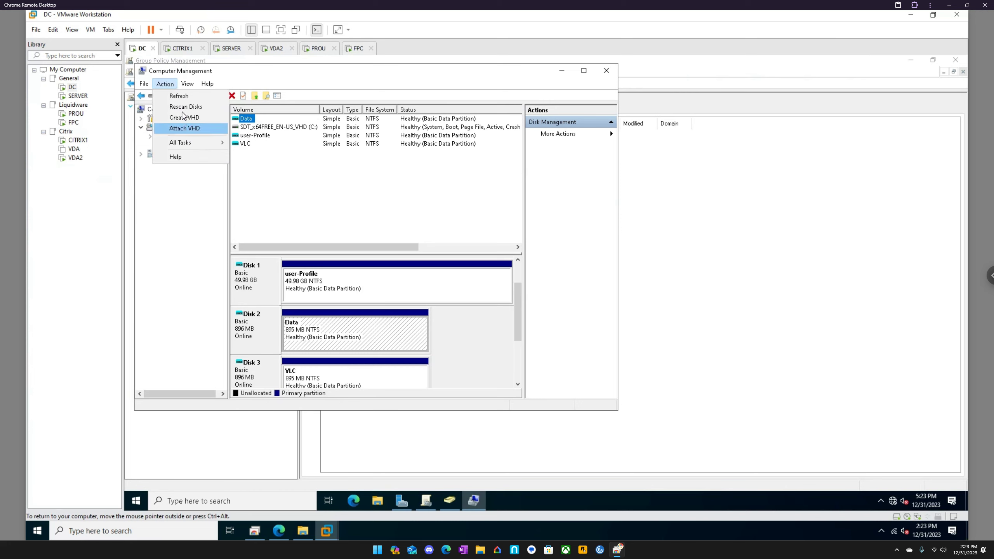
pyautogui.click(181, 97)
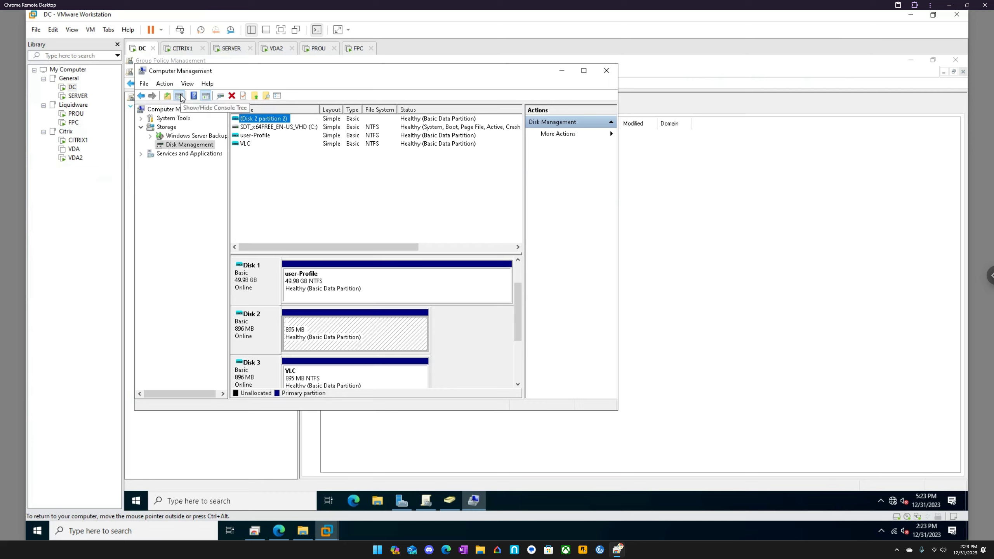
# - Refresh VDA2's disk list in Computer Management two more times to check for detached disks
pyautogui.click(164, 83)
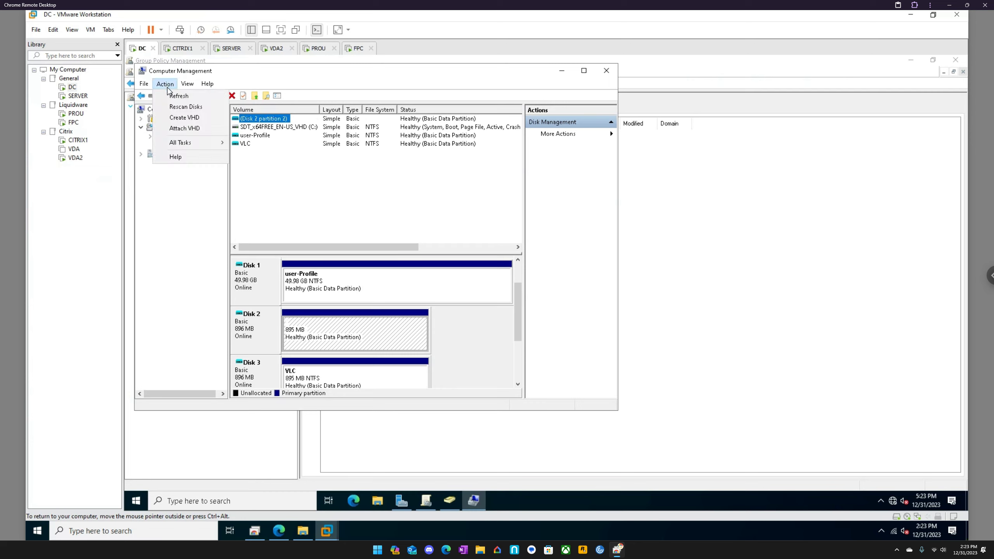
pyautogui.click(177, 97)
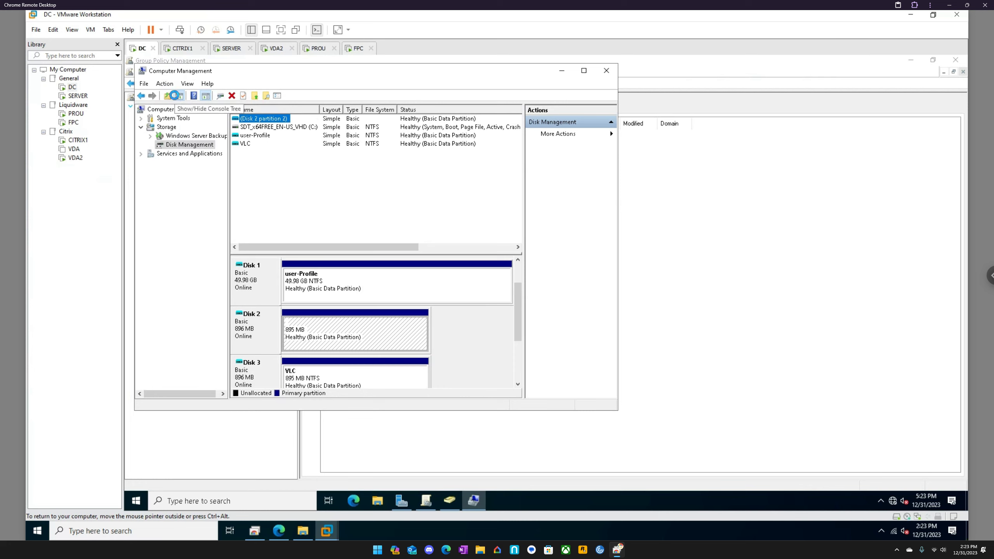
pyautogui.click(165, 83)
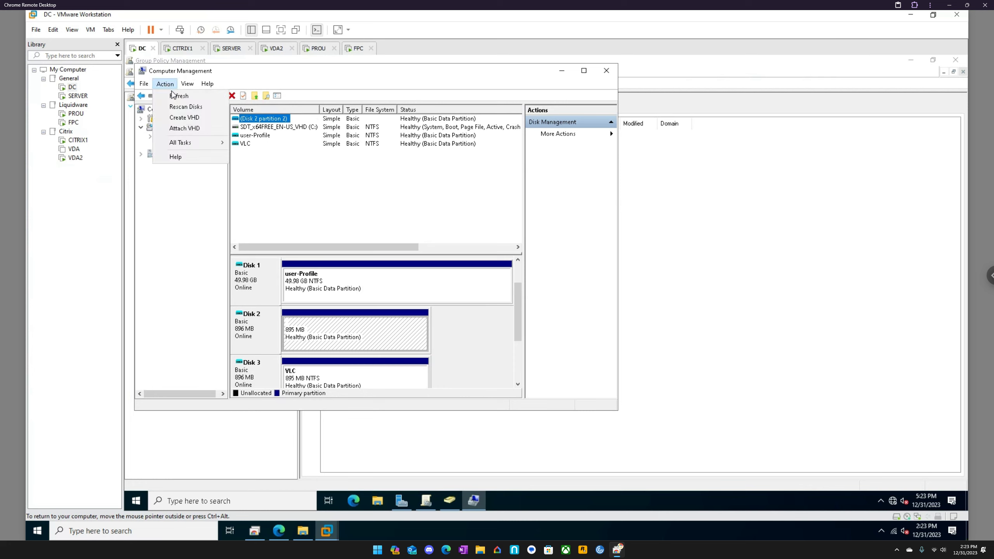
pyautogui.click(180, 98)
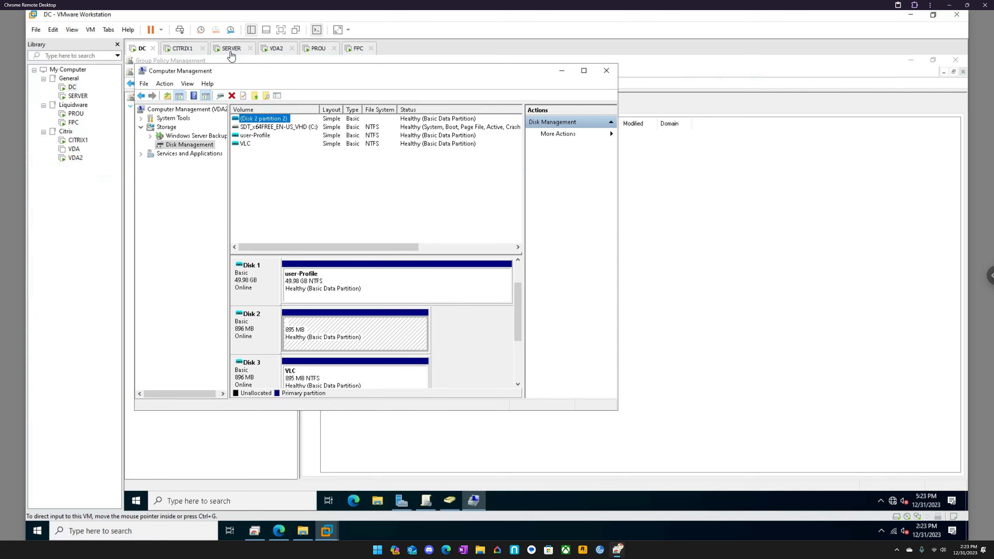
# - Check the VDA2 and CITRIX1 virtual machine screens, and return to DC to refresh VDA2's disk list once more
pyautogui.click(274, 50)
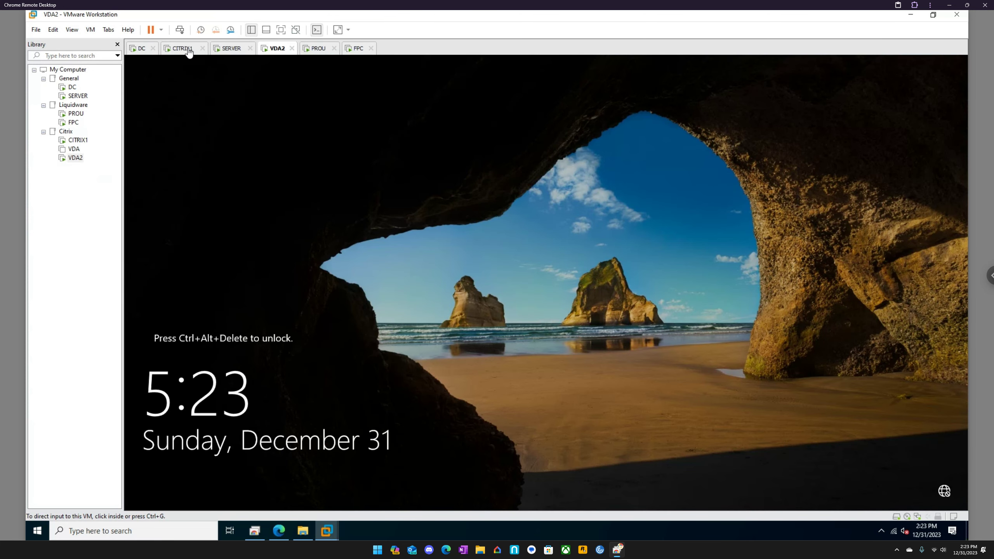
pyautogui.click(188, 51)
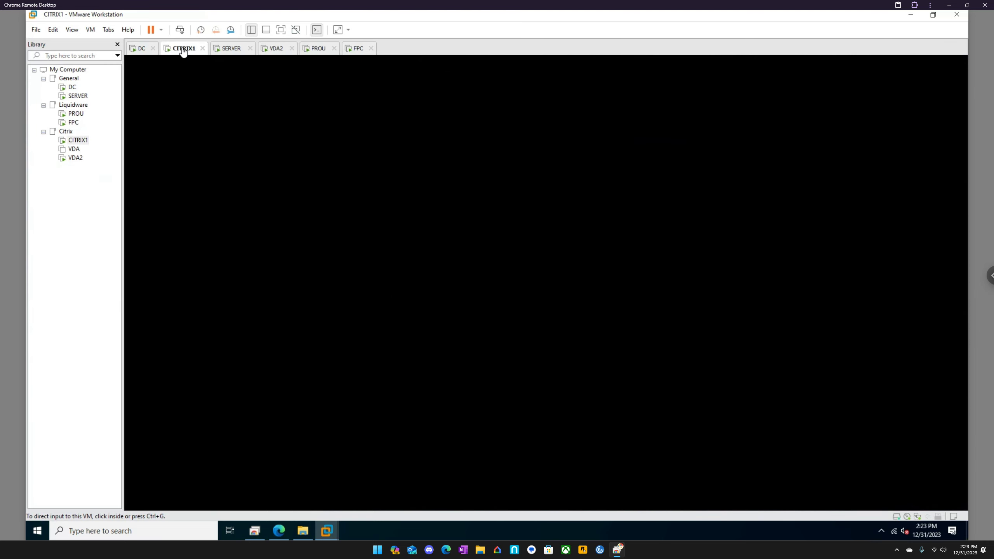
pyautogui.click(142, 50)
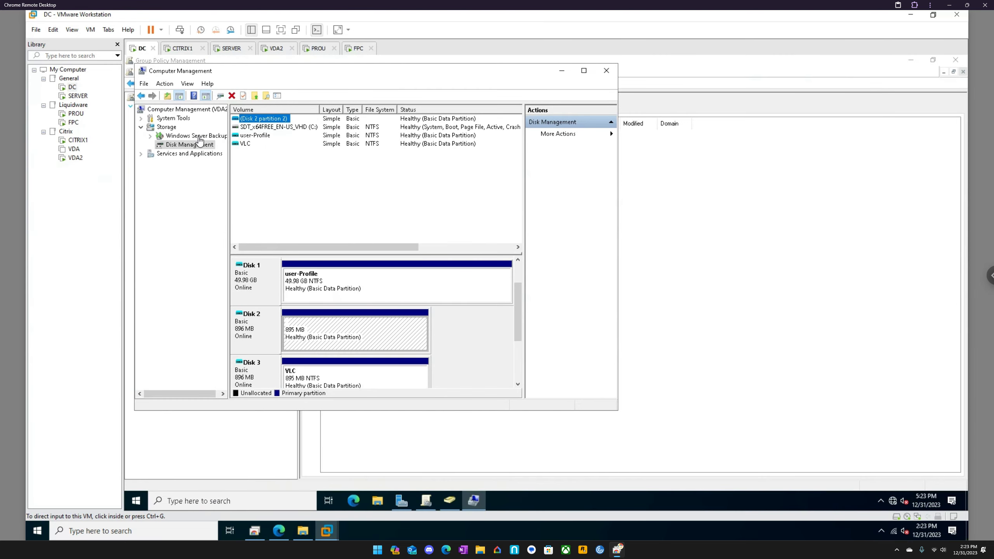
pyautogui.click(165, 83)
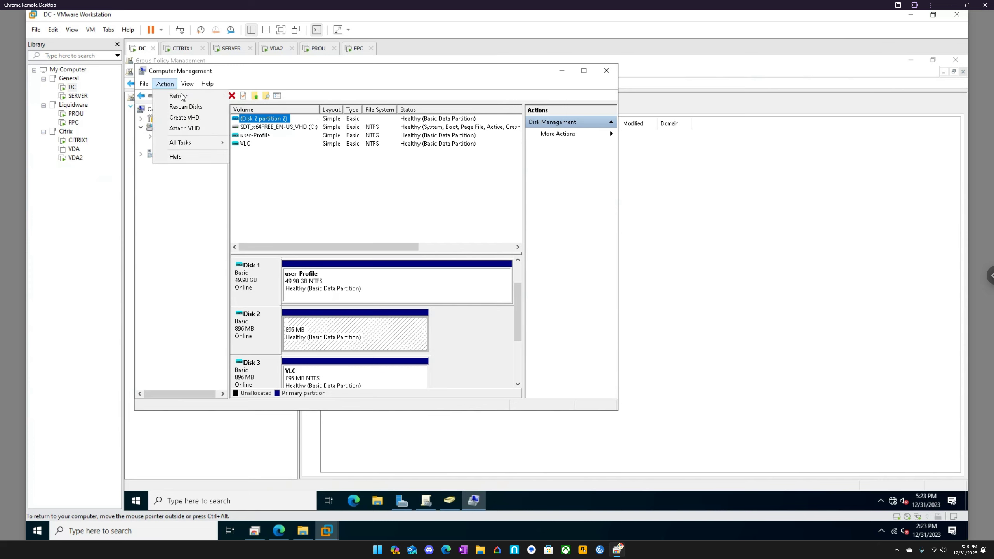
pyautogui.click(181, 97)
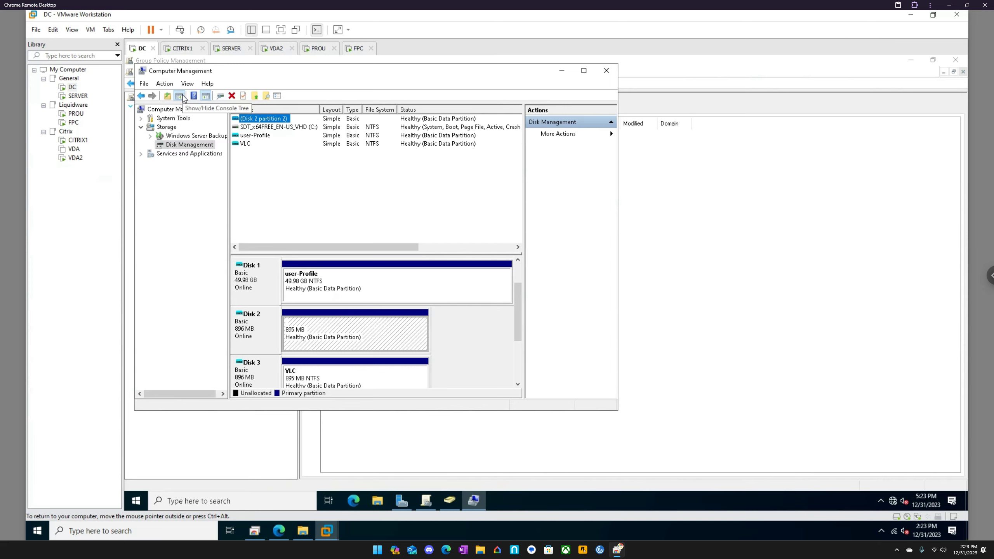
# - Switch to the VDA2 virtual machine and restart its guest operating system
pyautogui.click(277, 48)
pyautogui.rightClick(276, 49)
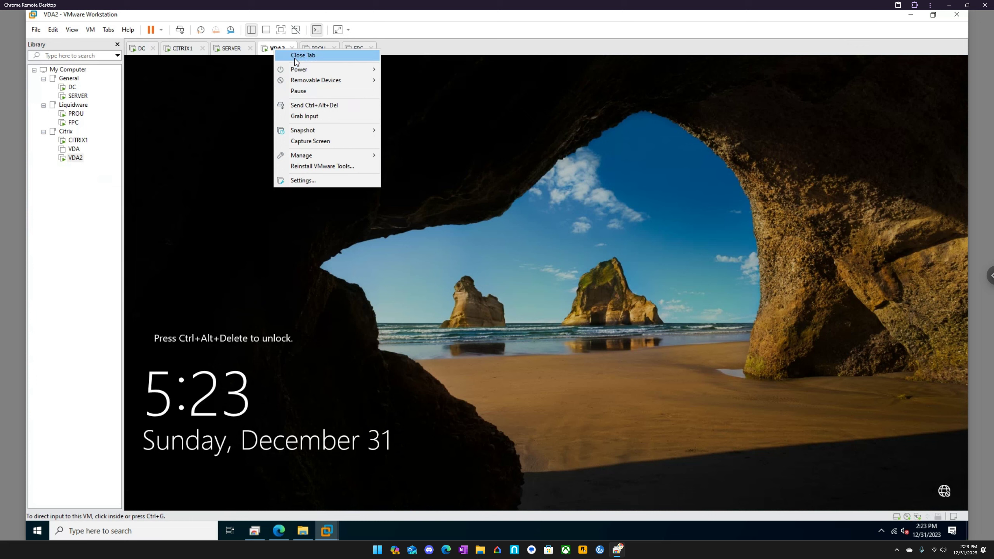
pyautogui.moveTo(304, 71)
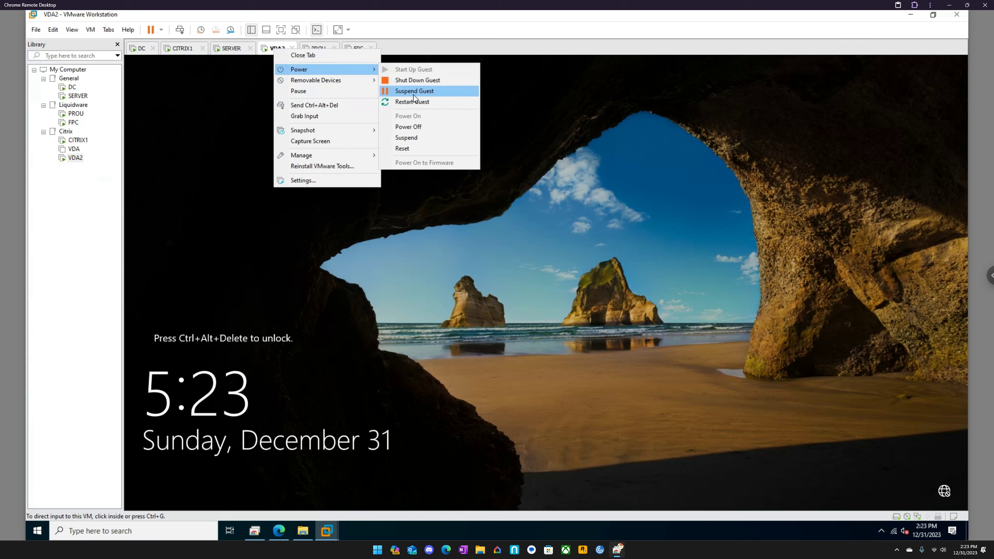
pyautogui.click(420, 103)
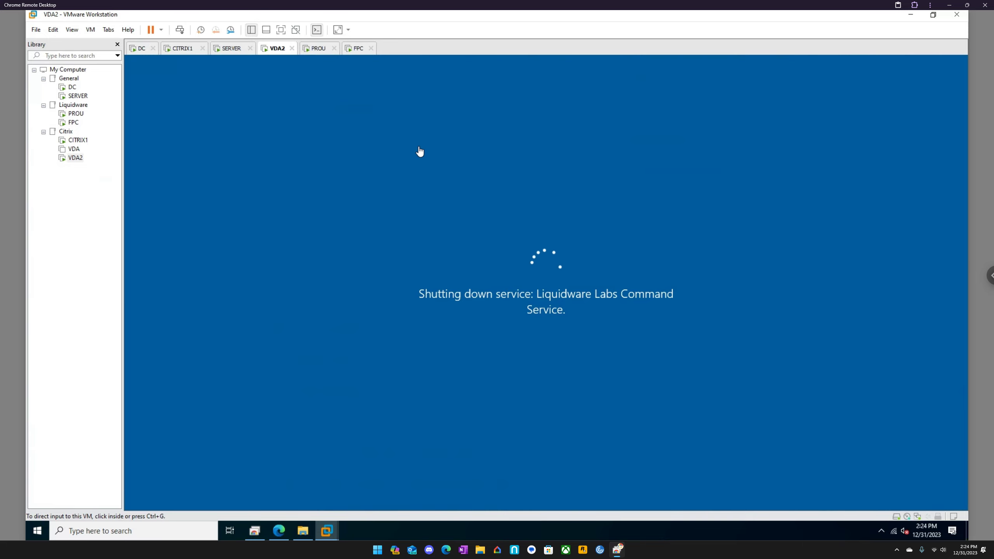
# - Refresh VDA2's disk list from DC while the guest restarts, checking VDA2's shutdown screen in between
pyautogui.click(139, 48)
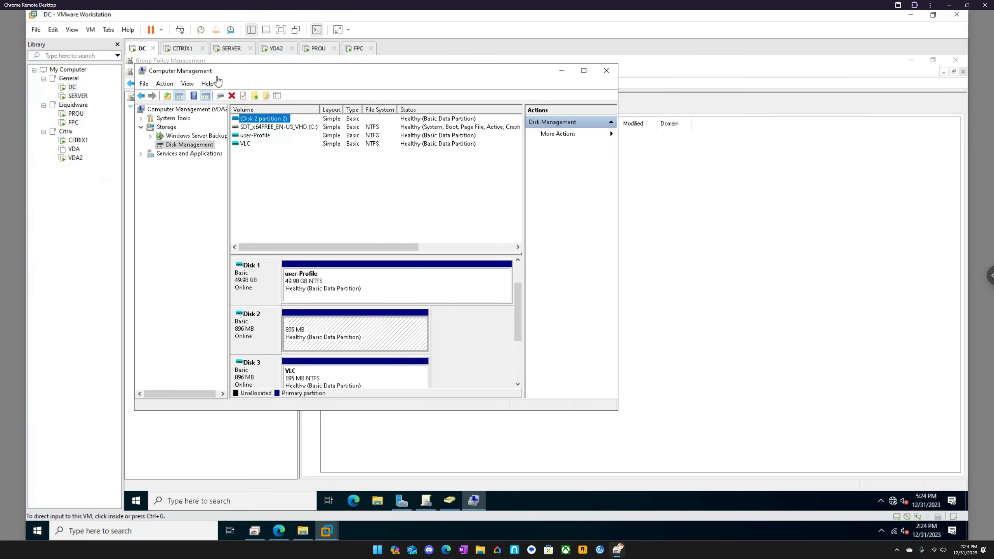
pyautogui.click(167, 84)
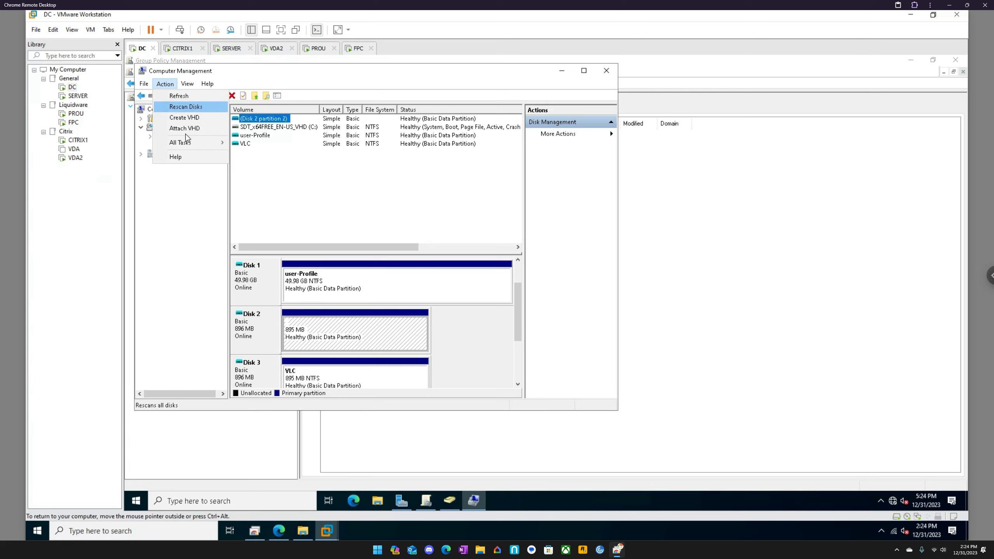
pyautogui.click(181, 96)
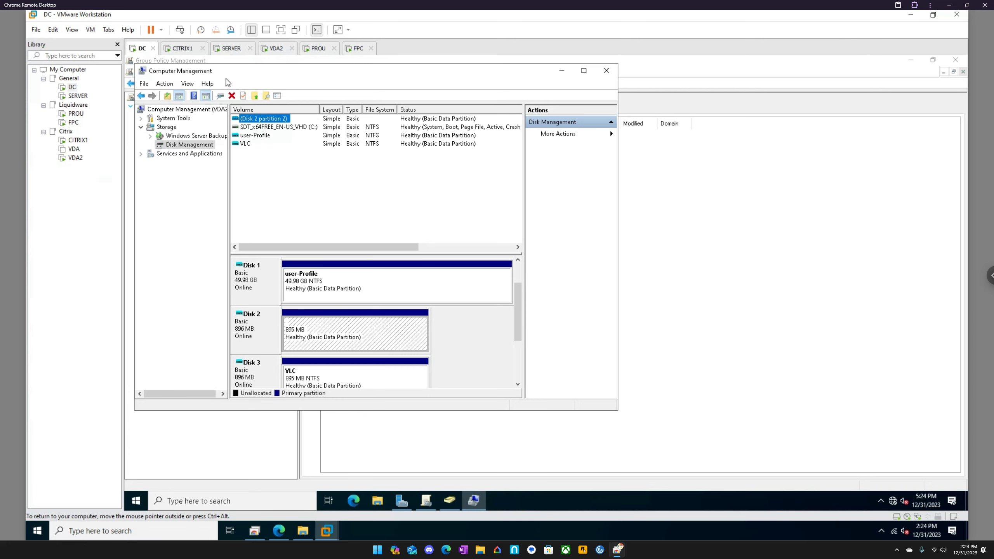
pyautogui.click(277, 49)
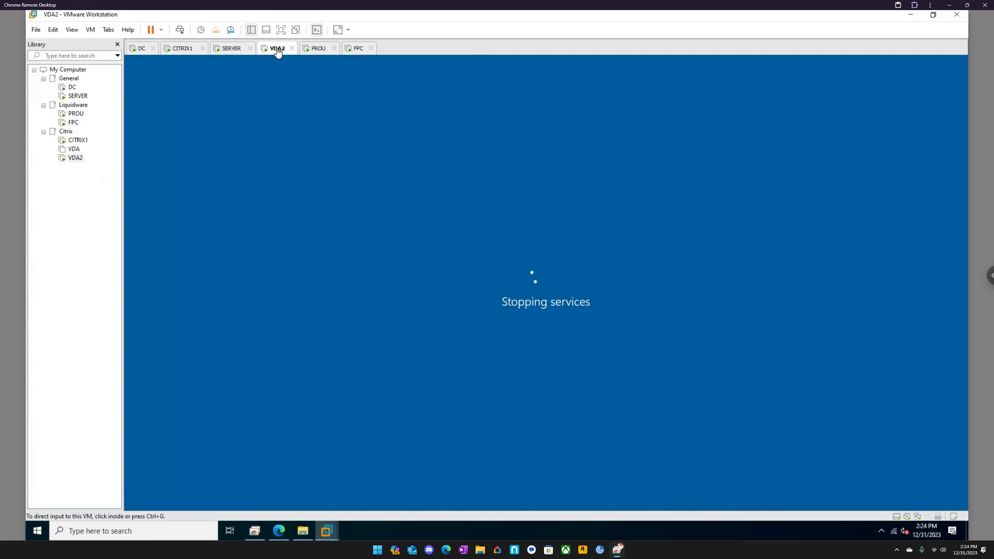
pyautogui.click(141, 51)
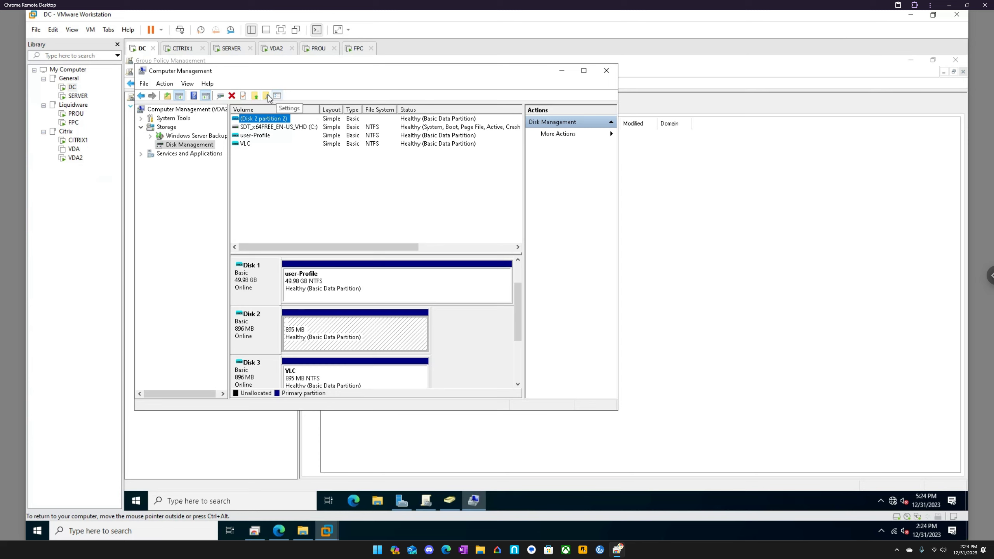
pyautogui.click(270, 193)
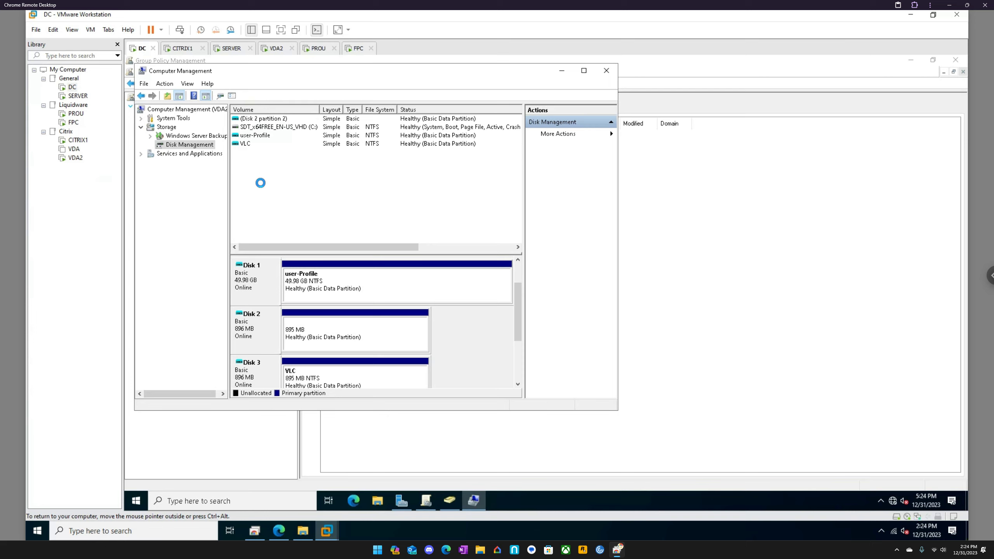
# - Switch to VDA2 and sign in to Windows as citrixadmin with the account password
pyautogui.click(277, 54)
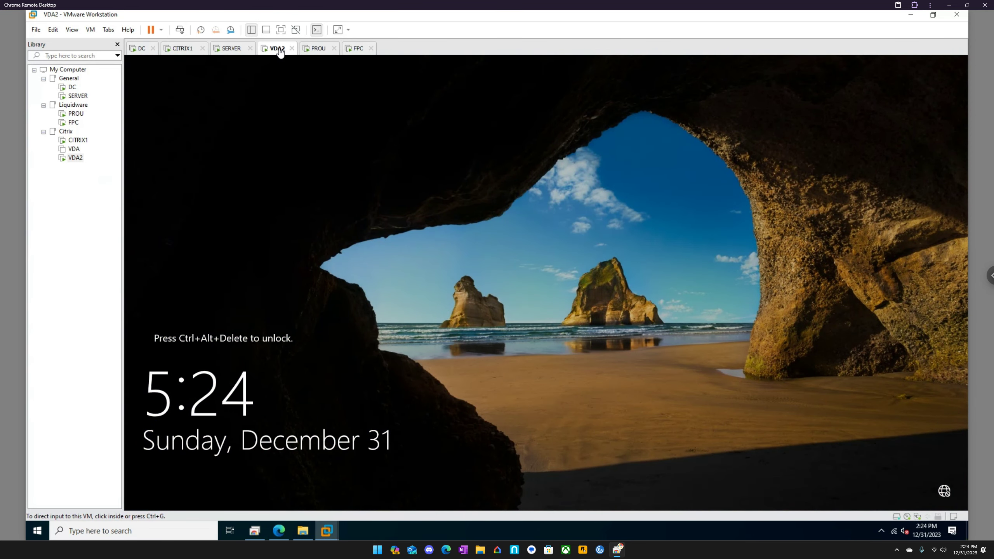
pyautogui.rightClick(279, 48)
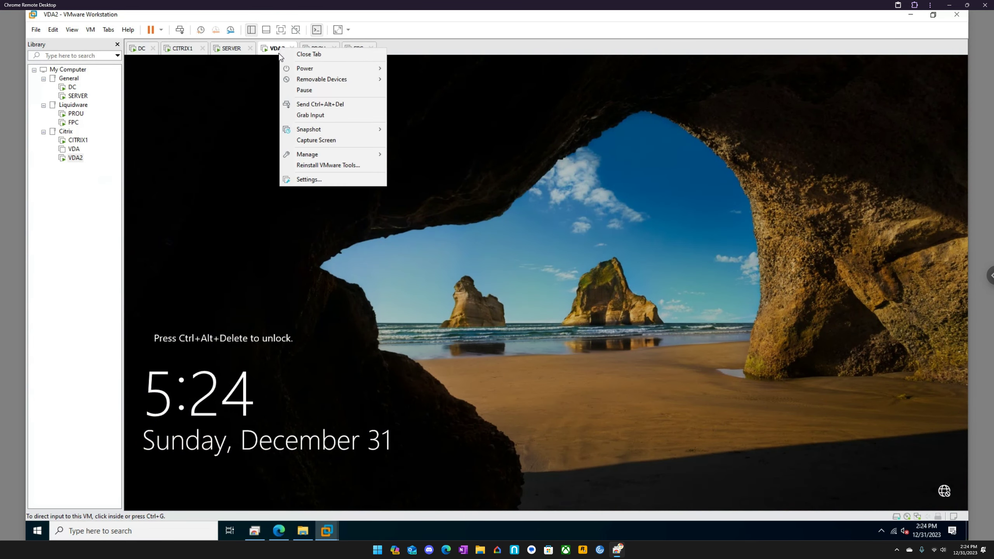
pyautogui.click(314, 105)
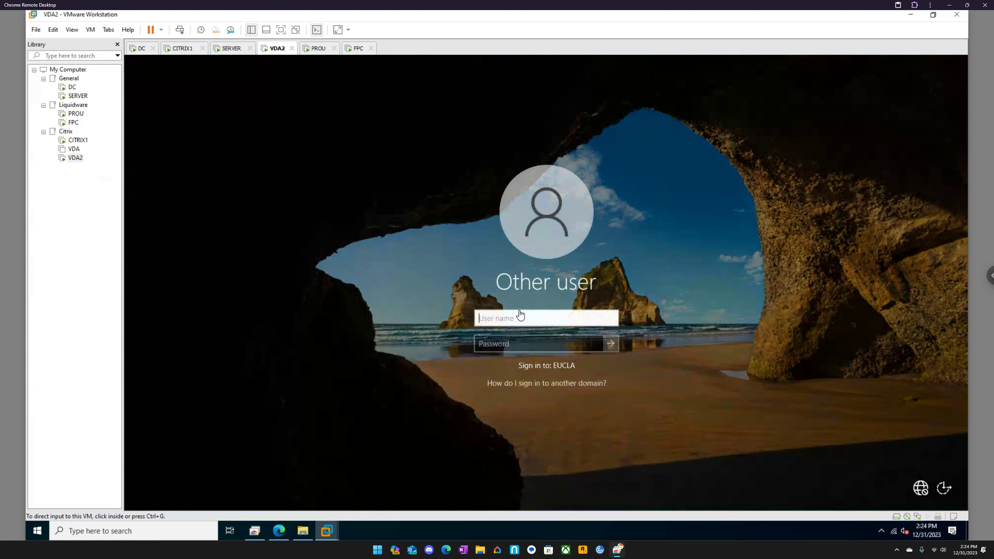
pyautogui.click(523, 319)
pyautogui.write('citr')
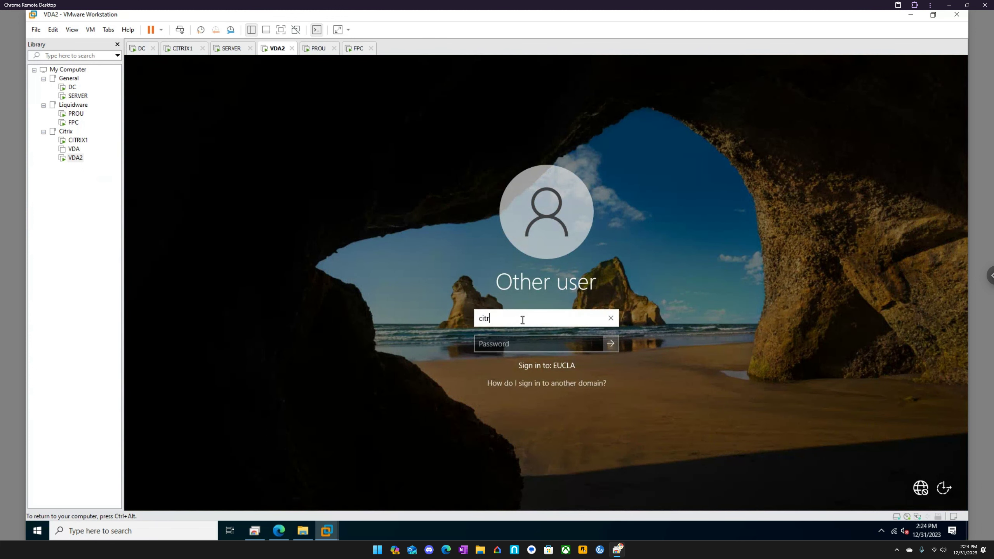
pyautogui.write('ix')
pyautogui.press('Tab')
pyautogui.write('••••••••••')
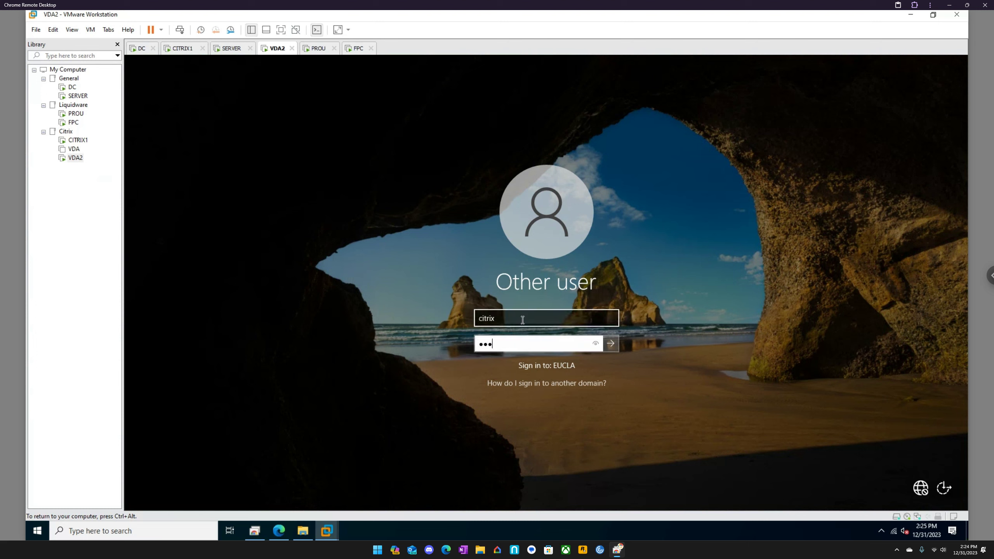
pyautogui.write('•')
pyautogui.click(537, 314)
pyautogui.write('admin')
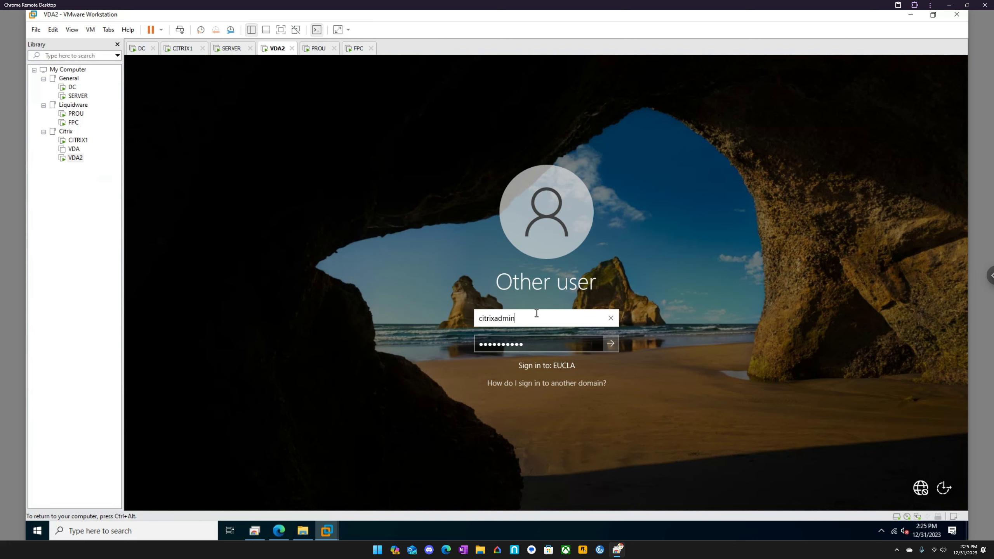
pyautogui.press('Return')
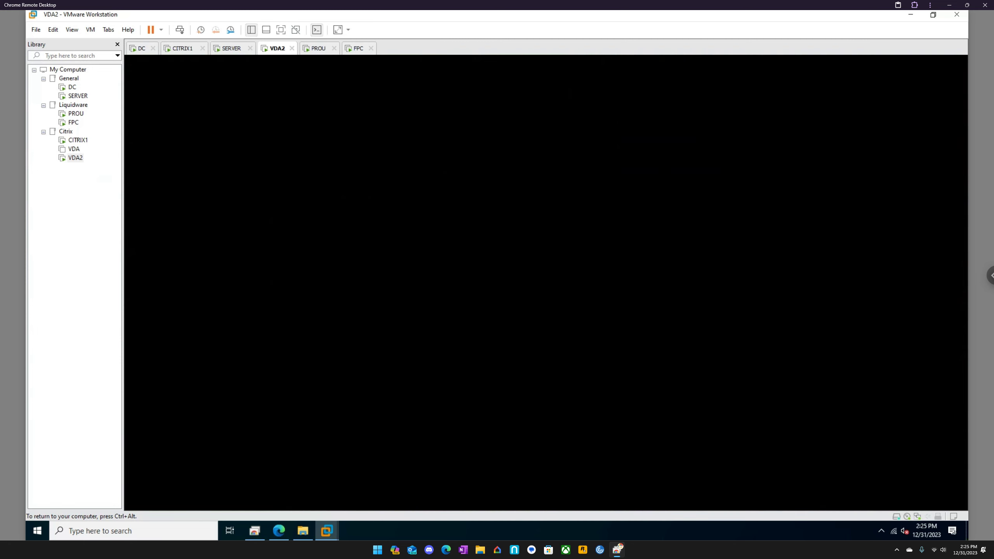
# - Return to the DC virtual machine, dismiss the Virtual Disk Manager error and close Computer Management
pyautogui.hotkey('ctrl', 'alt')
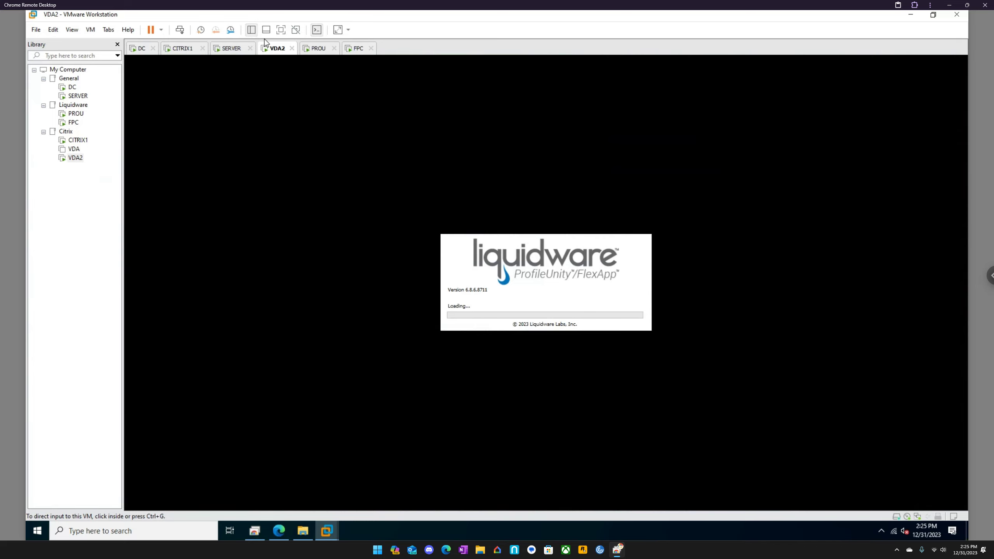
pyautogui.click(162, 60)
pyautogui.click(137, 49)
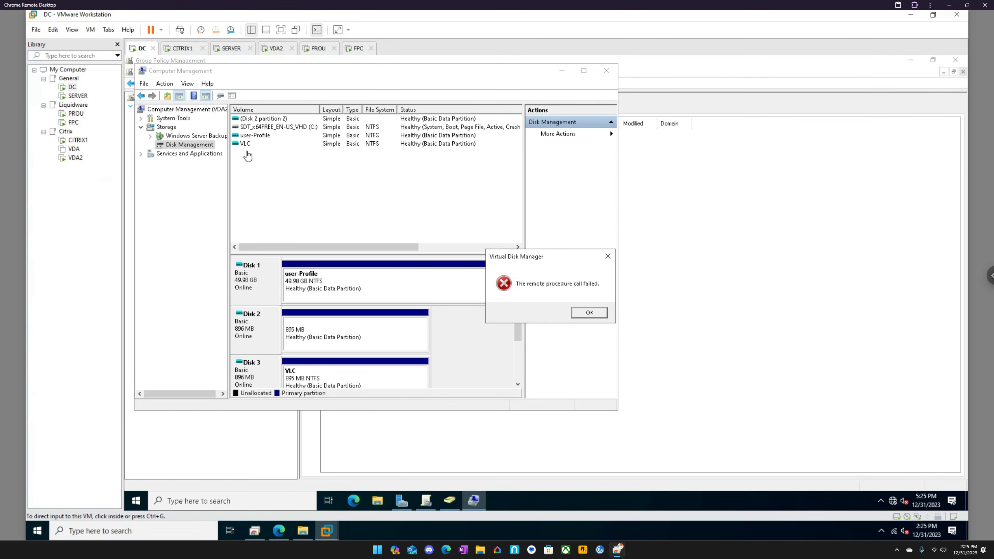
pyautogui.click(591, 313)
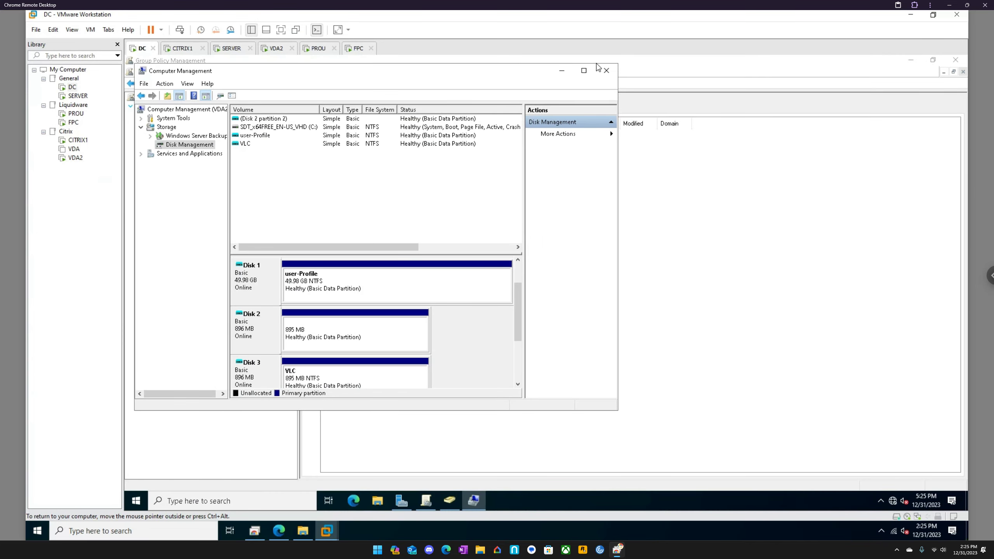
pyautogui.click(606, 70)
# - Switch to VDA2, minimize Server Manager and open the local Disk Management console
pyautogui.click(277, 48)
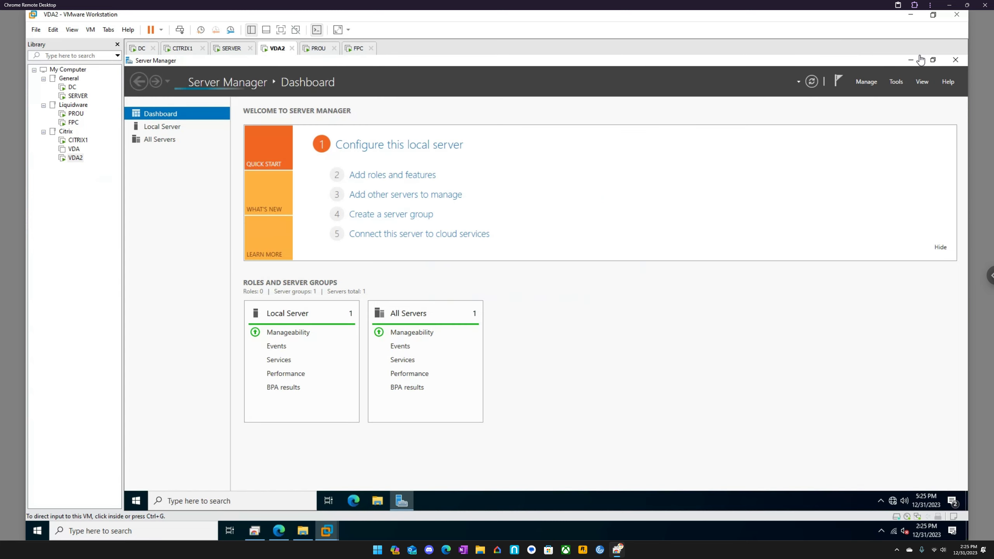
pyautogui.click(910, 60)
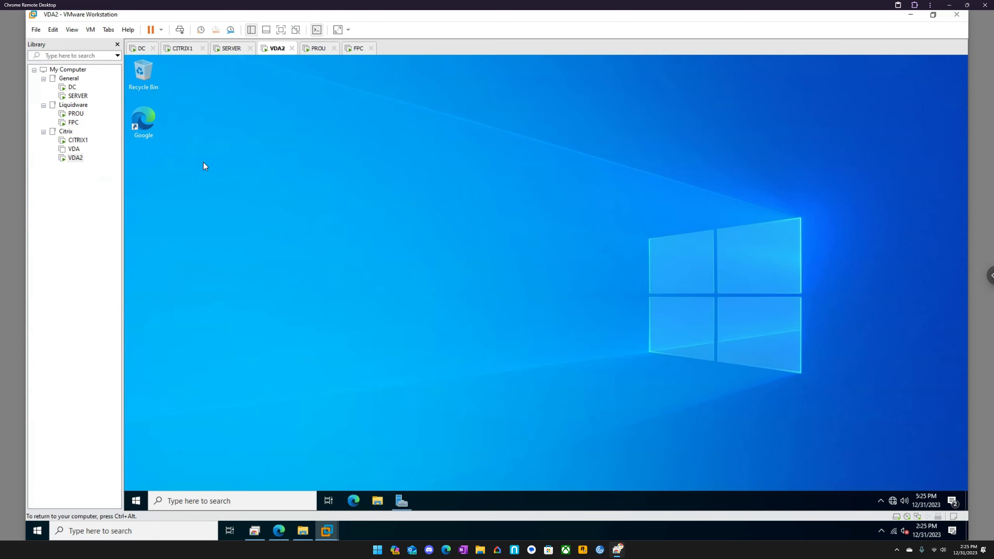
pyautogui.rightClick(140, 503)
pyautogui.click(186, 321)
# - Move the Google shortcut further down the VDA2 desktop and permanently delete it
pyautogui.moveTo(145, 124); pyautogui.dragTo(157, 309)
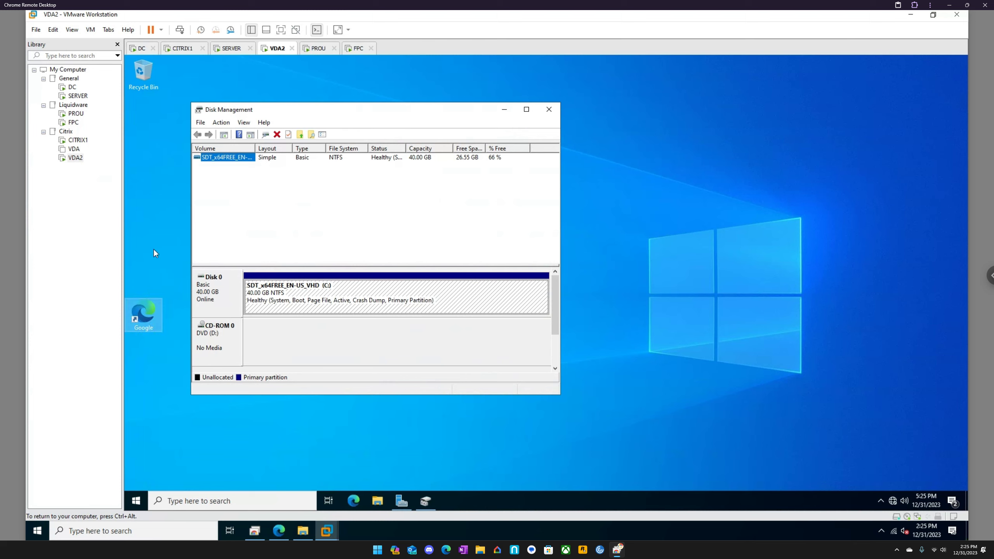
pyautogui.click(155, 250)
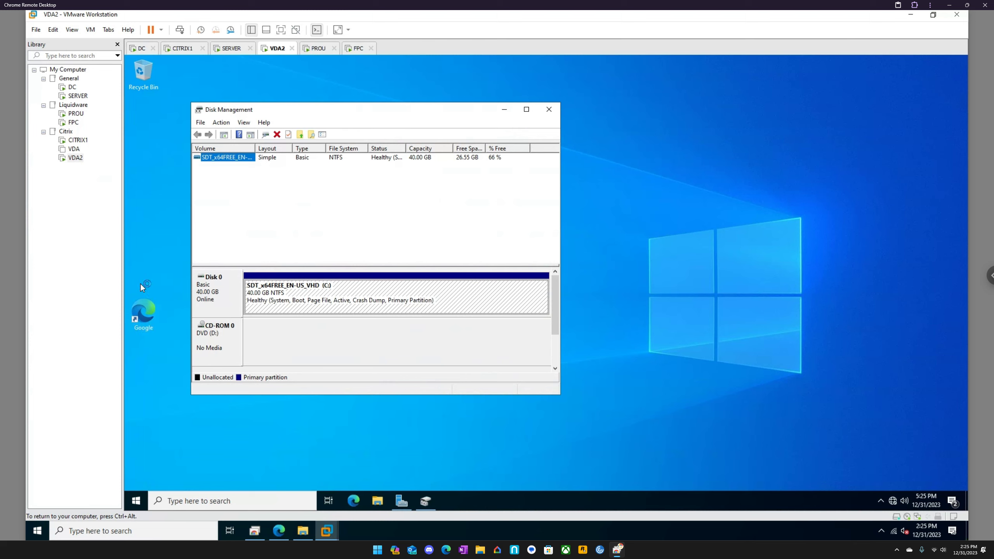
pyautogui.hotkey('shift', 'Delete')
pyautogui.press('Return')
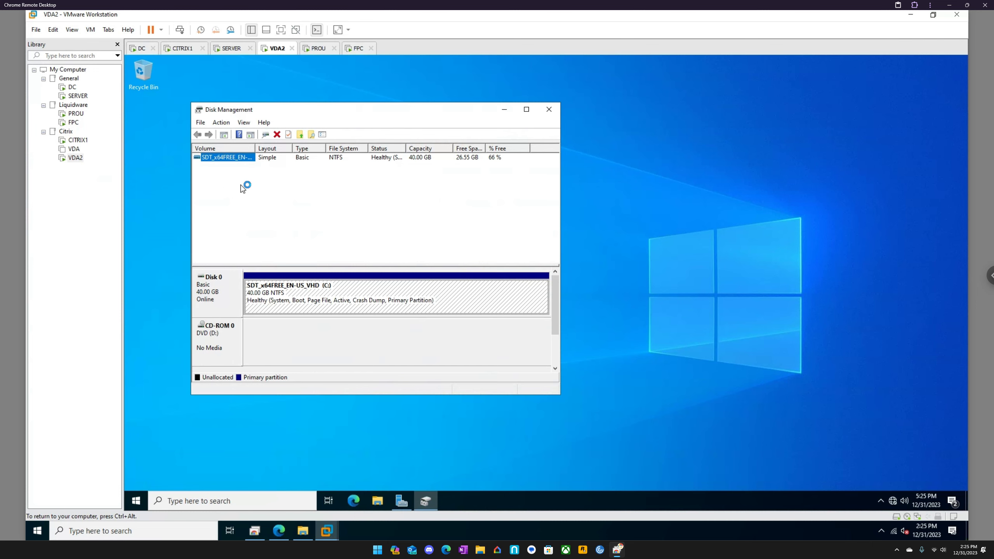
# - Look through the root folders of VDA2's C: drive in File Explorer and close the window
pyautogui.click(379, 501)
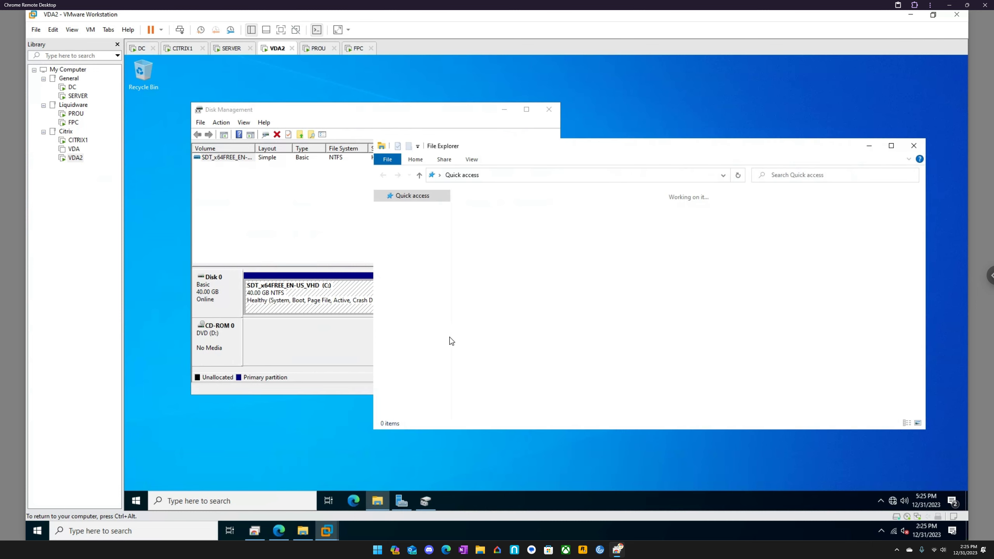
pyautogui.click(407, 263)
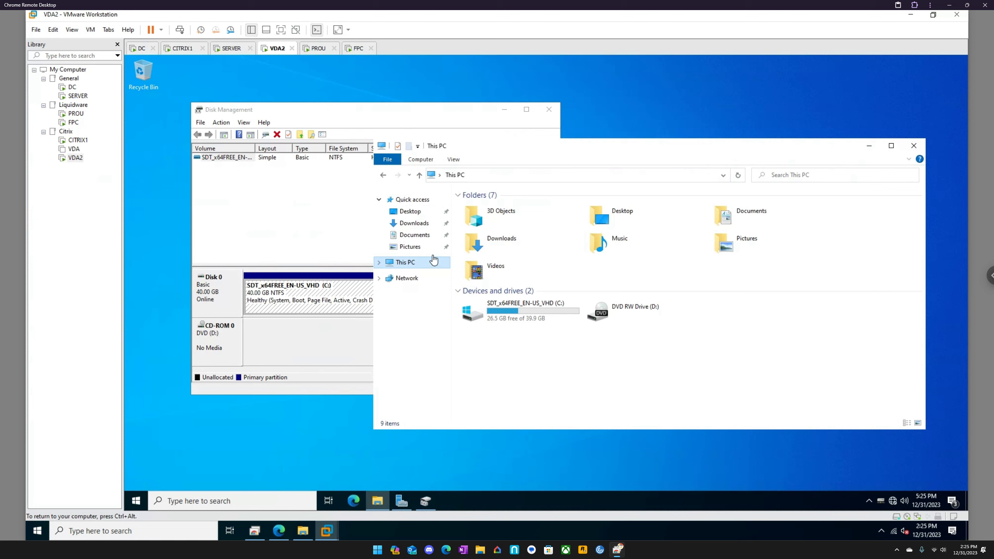
pyautogui.doubleClick(530, 312)
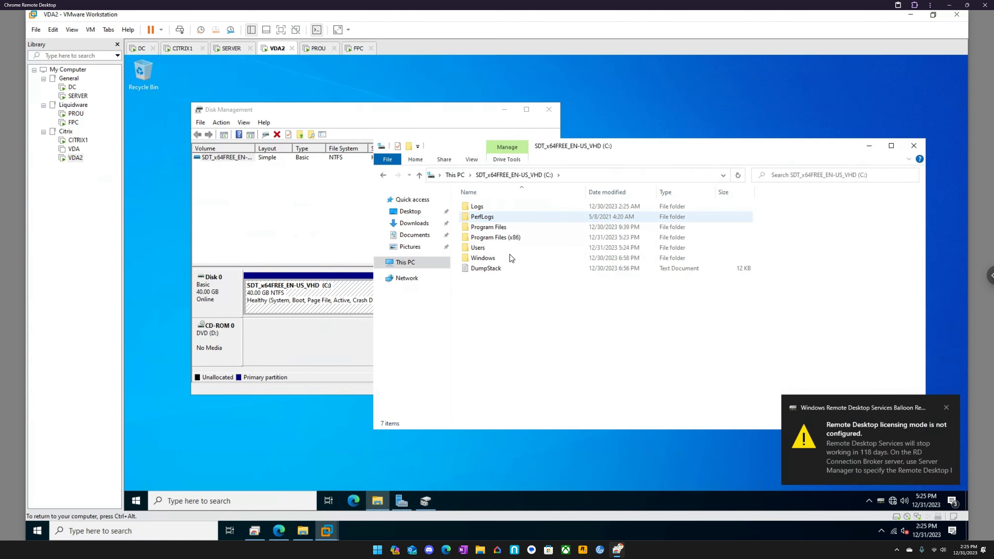
pyautogui.click(914, 145)
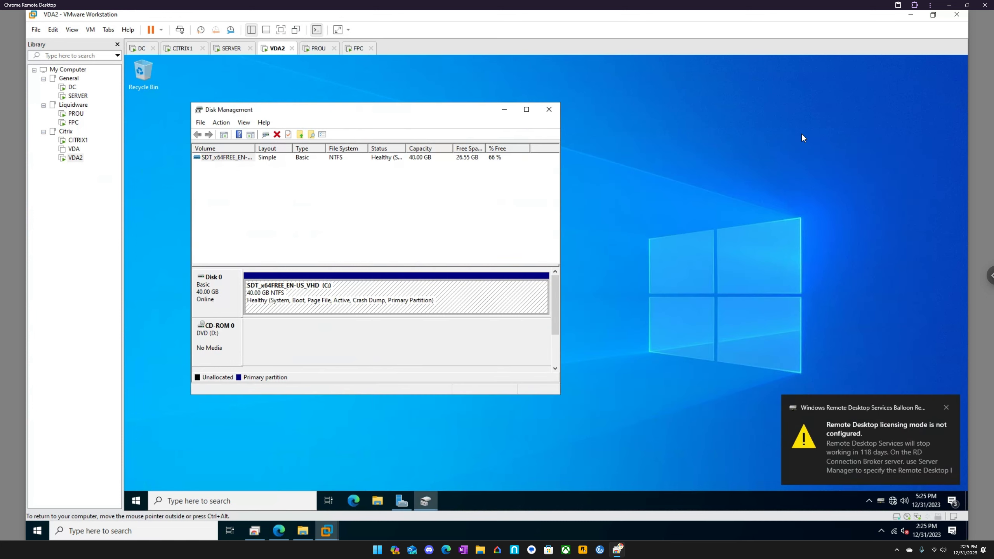
pyautogui.click(378, 502)
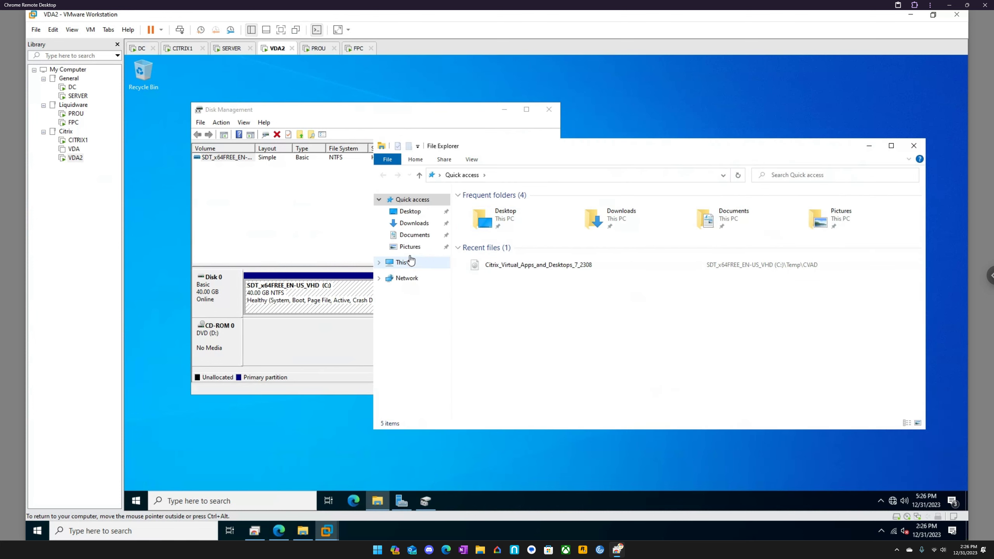
pyautogui.click(507, 175)
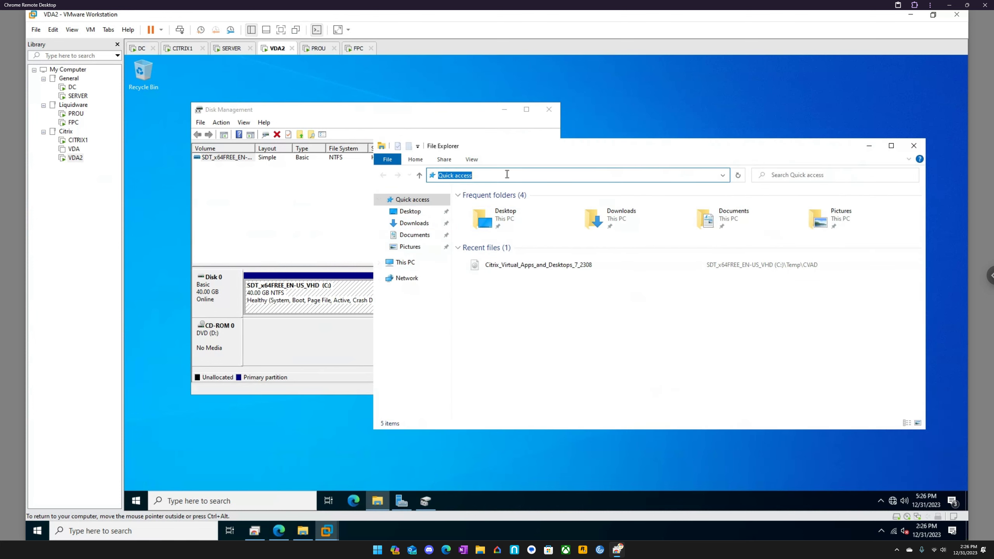
pyautogui.write('\\server')
pyautogui.press('Return')
pyautogui.doubleClick(613, 201)
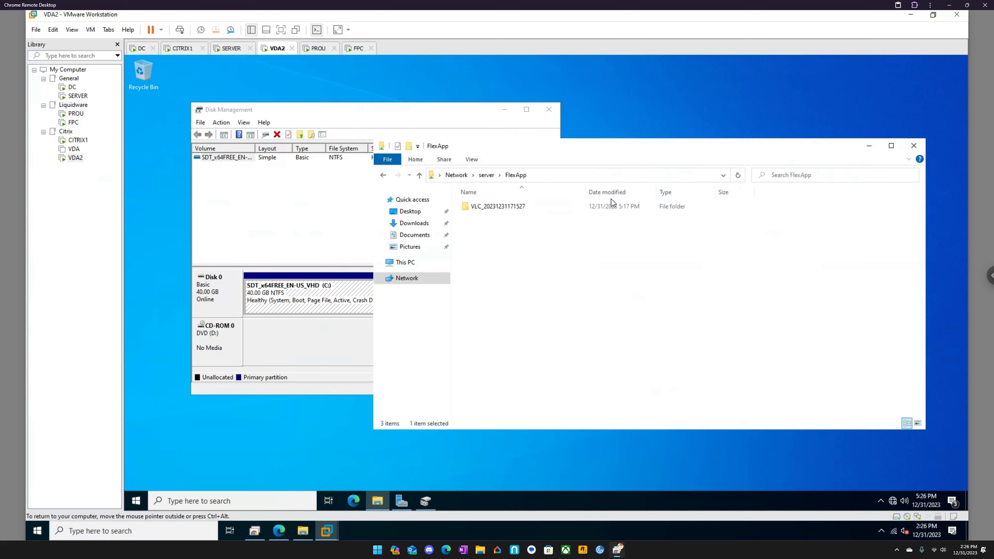
pyautogui.doubleClick(521, 207)
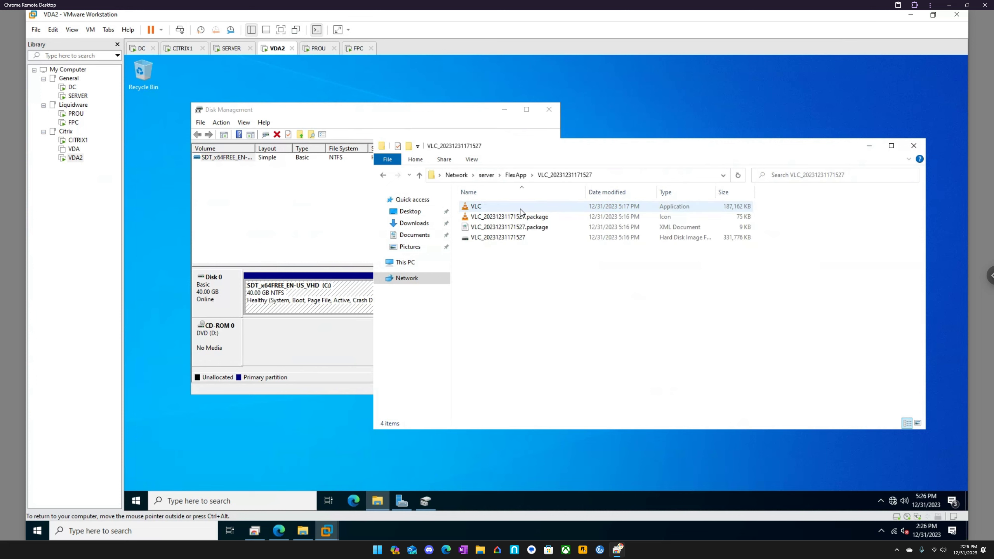
pyautogui.click(521, 210)
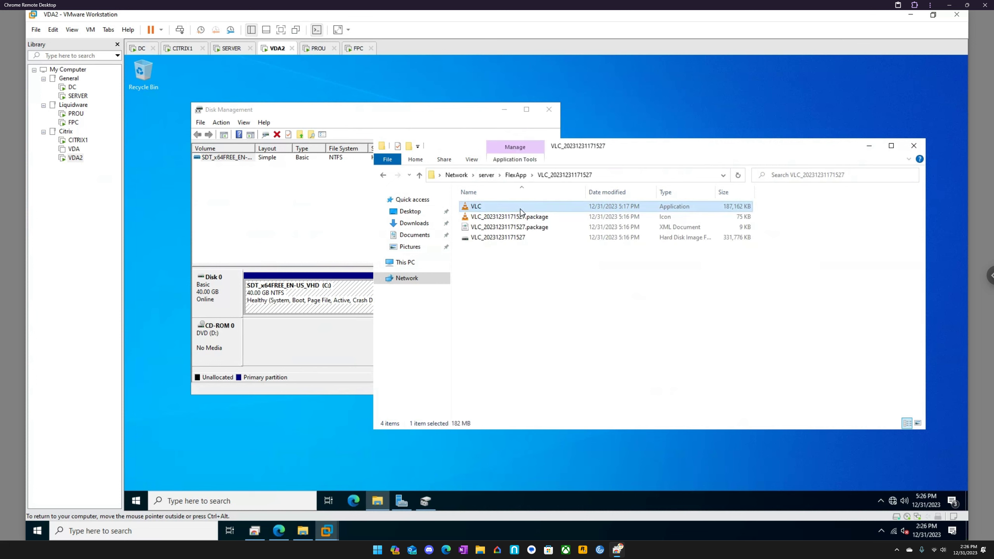
# - Create a folder named Temp in the root of the C: drive and paste the VLC application into it
pyautogui.click(403, 263)
pyautogui.doubleClick(517, 312)
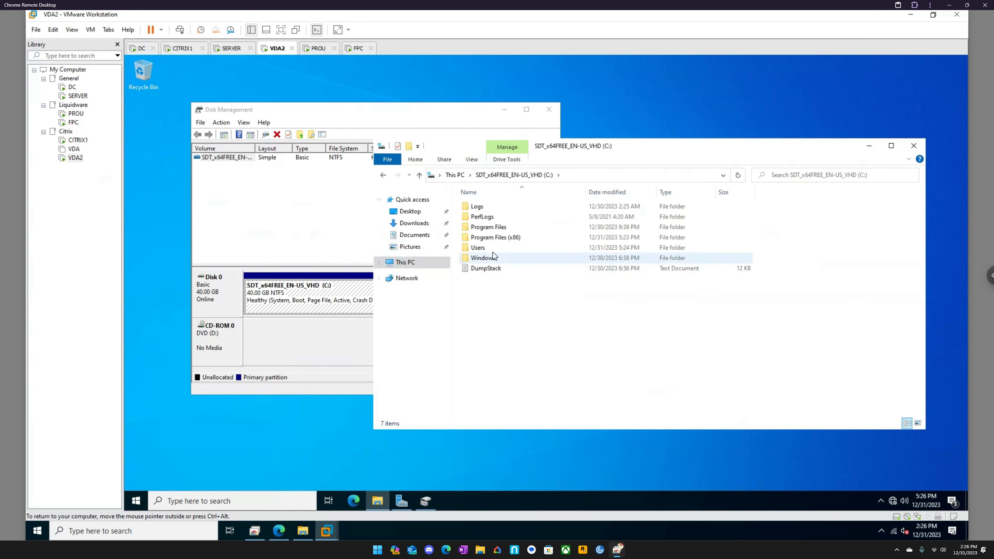
pyautogui.rightClick(489, 284)
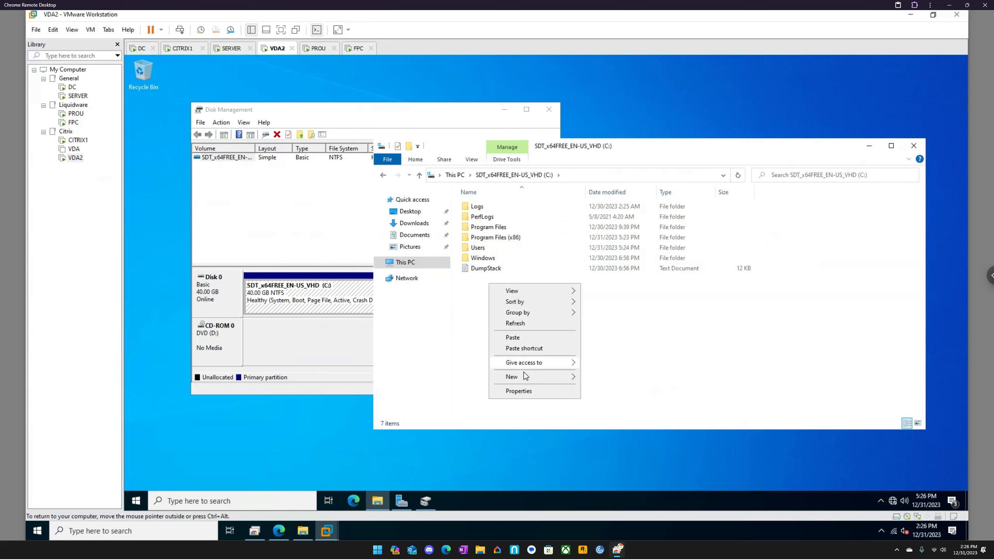
pyautogui.moveTo(529, 382)
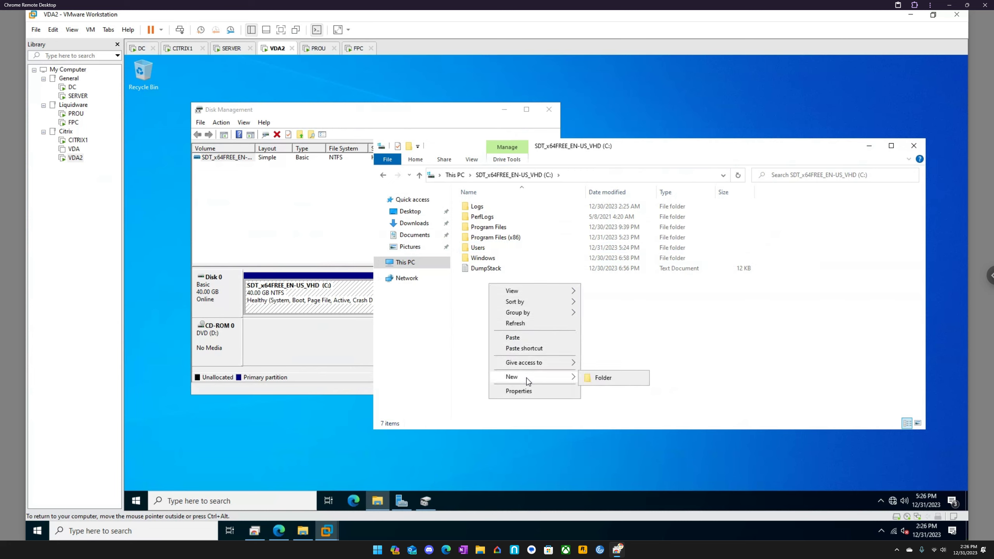
pyautogui.click(604, 384)
pyautogui.write('Temp')
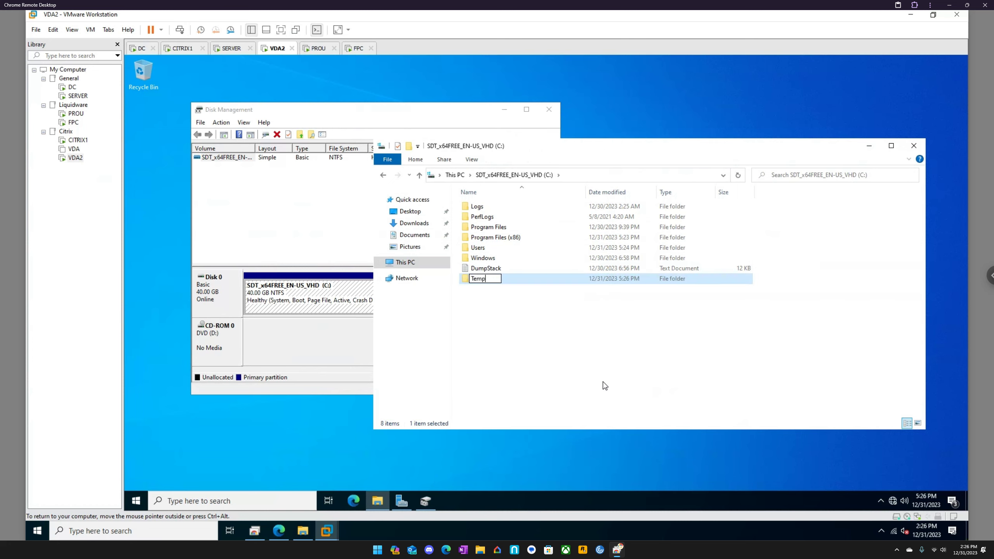
pyautogui.press('Return')
pyautogui.press('Return')
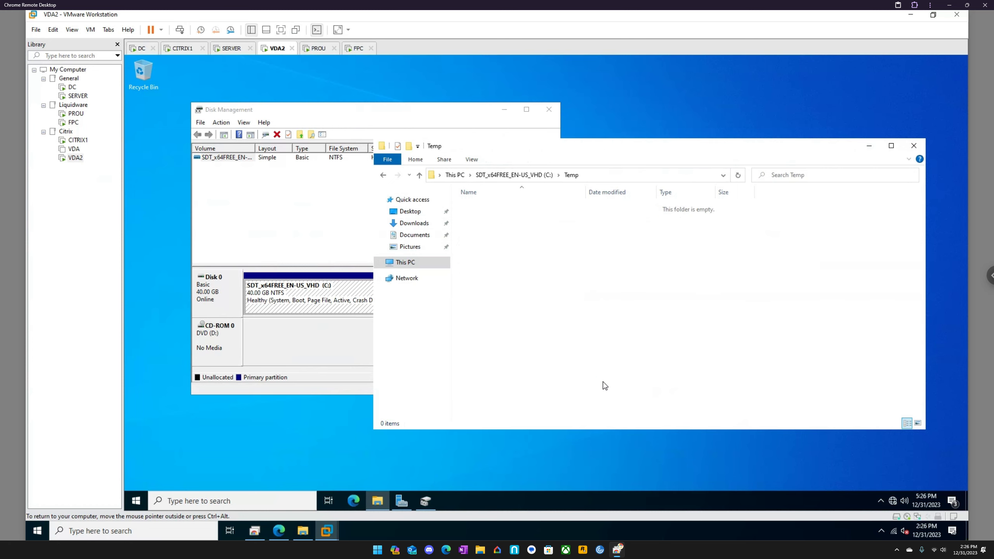
pyautogui.hotkey('ctrl', 'v')
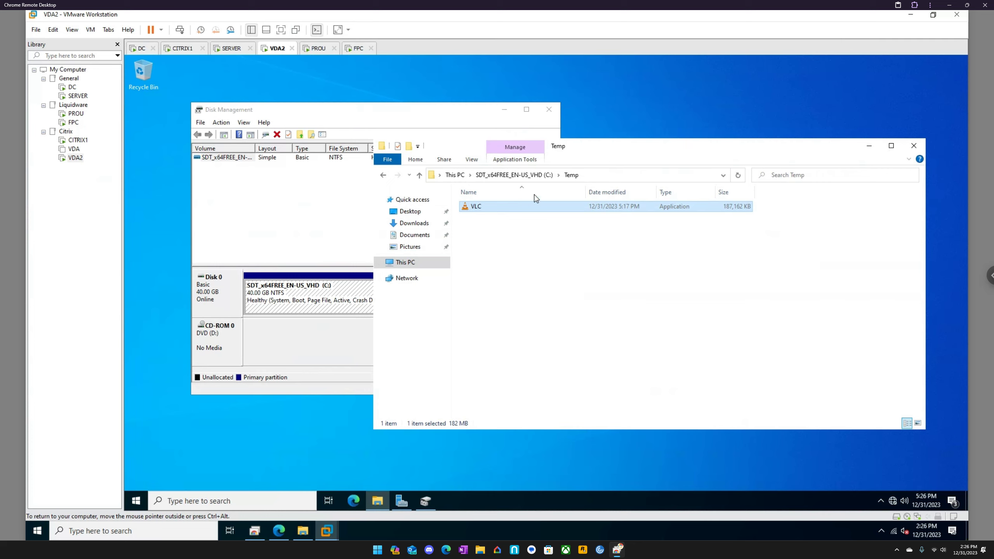
# - Launch the VLC application from C:\Temp and move the folder window aside to check Disk Management
pyautogui.doubleClick(481, 213)
pyautogui.moveTo(637, 144); pyautogui.dragTo(720, 146)
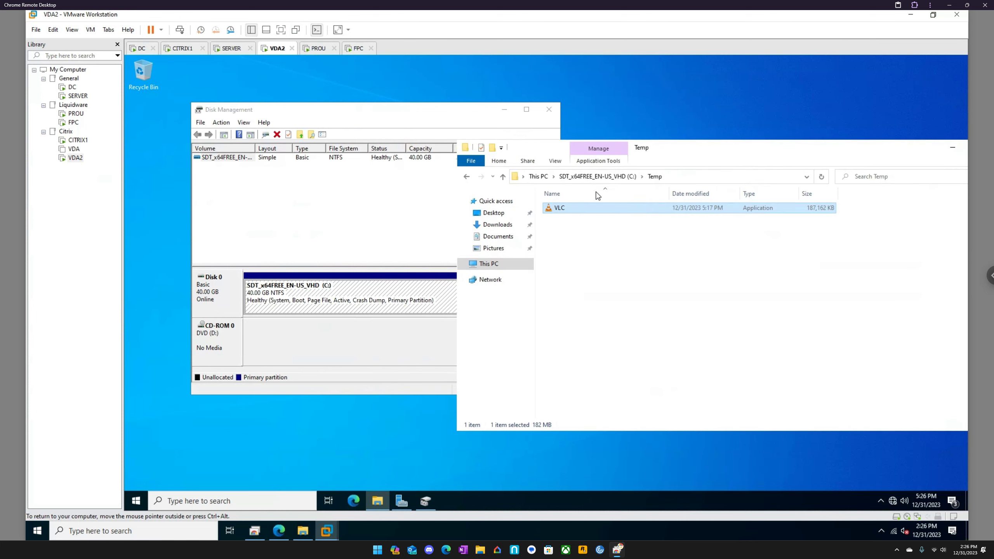
pyautogui.rightClick(568, 214)
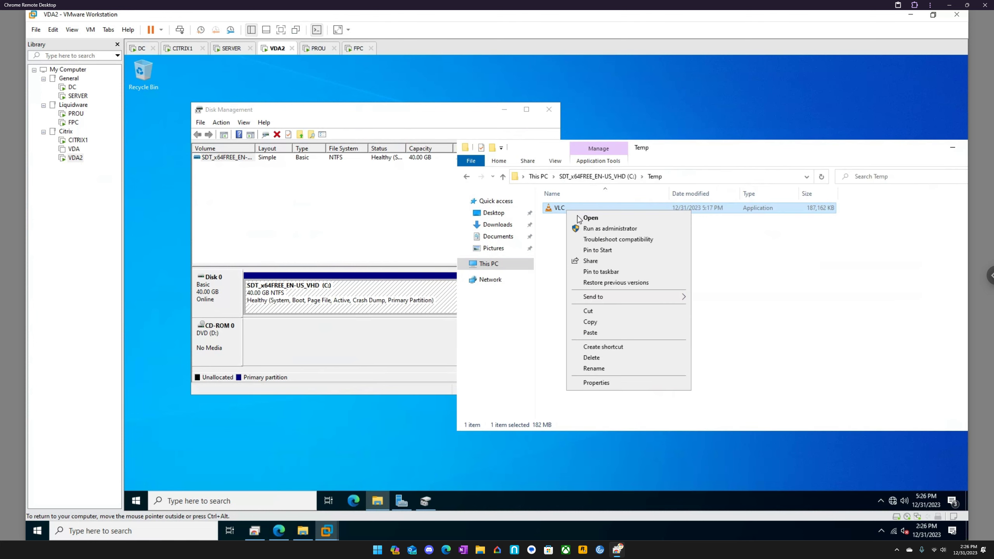
pyautogui.click(276, 184)
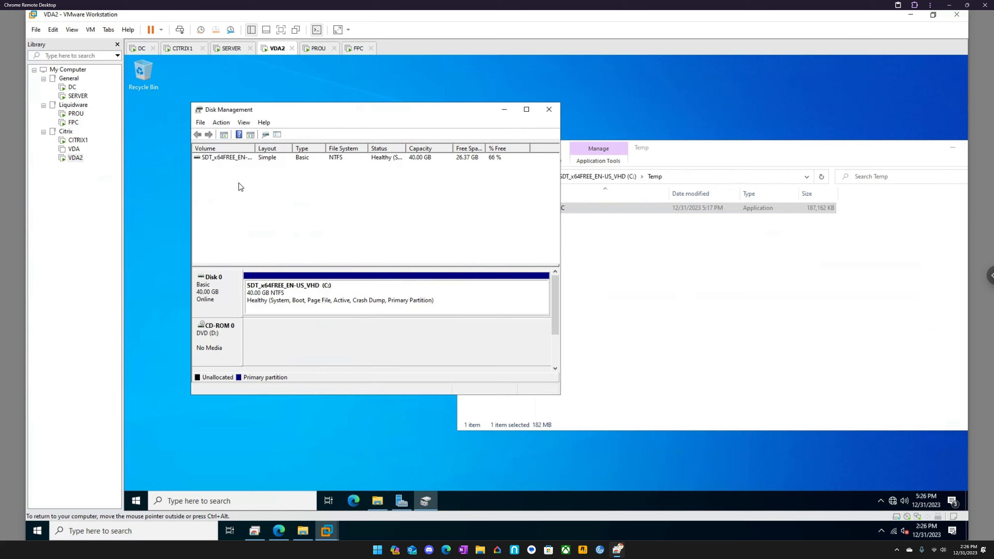
# - Run the VLC application in C:\Temp as administrator, allow the elevation request and check the volumes in Disk Management
pyautogui.click(557, 211)
pyautogui.rightClick(557, 211)
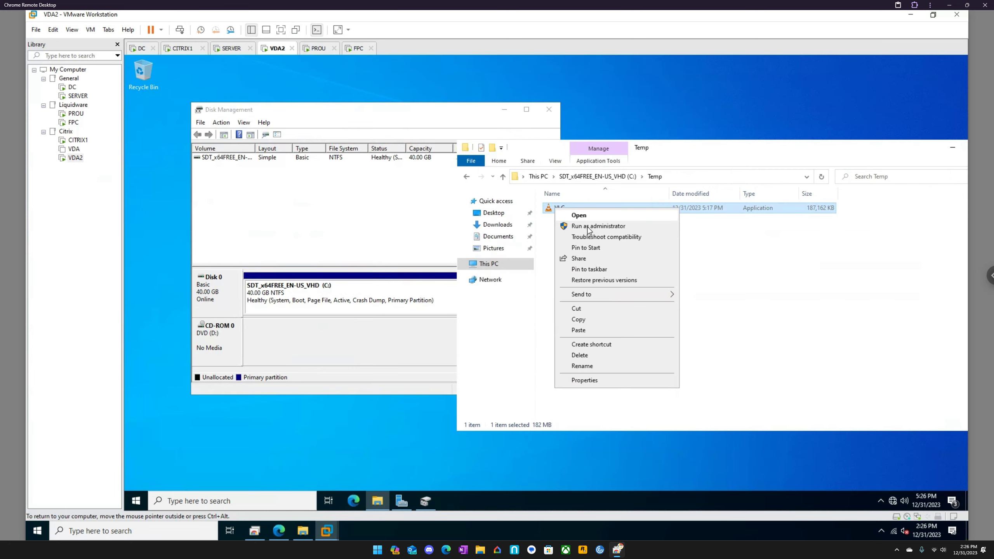
pyautogui.click(589, 228)
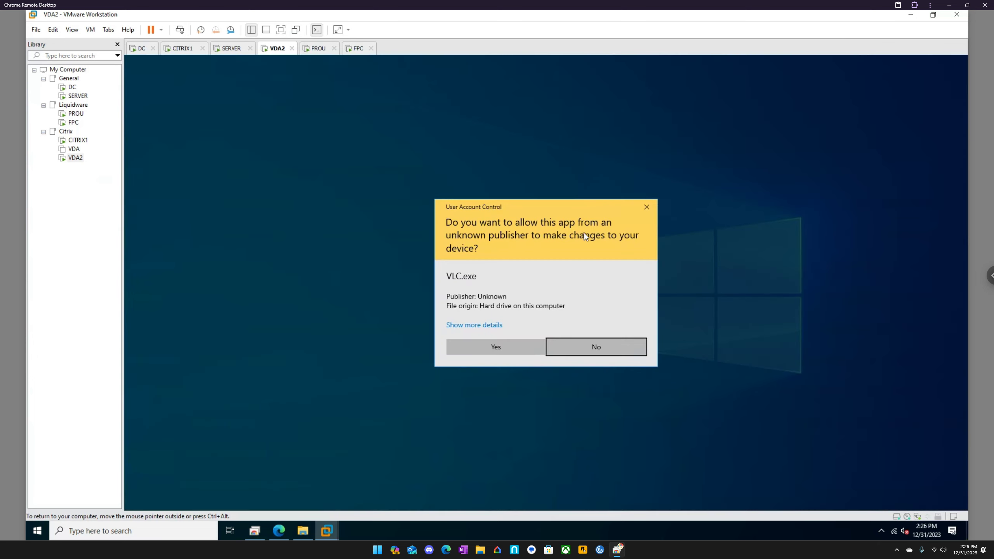
pyautogui.click(485, 350)
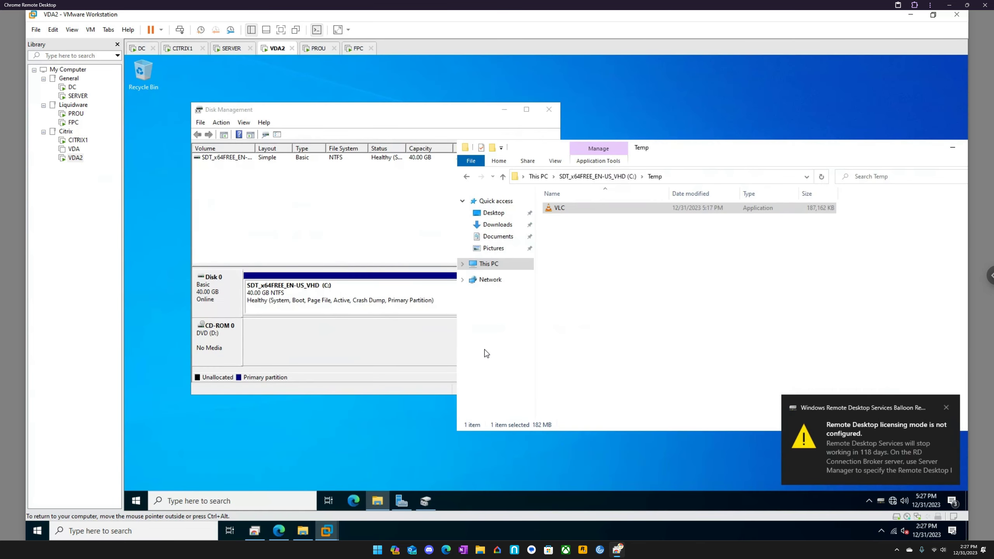
pyautogui.click(362, 208)
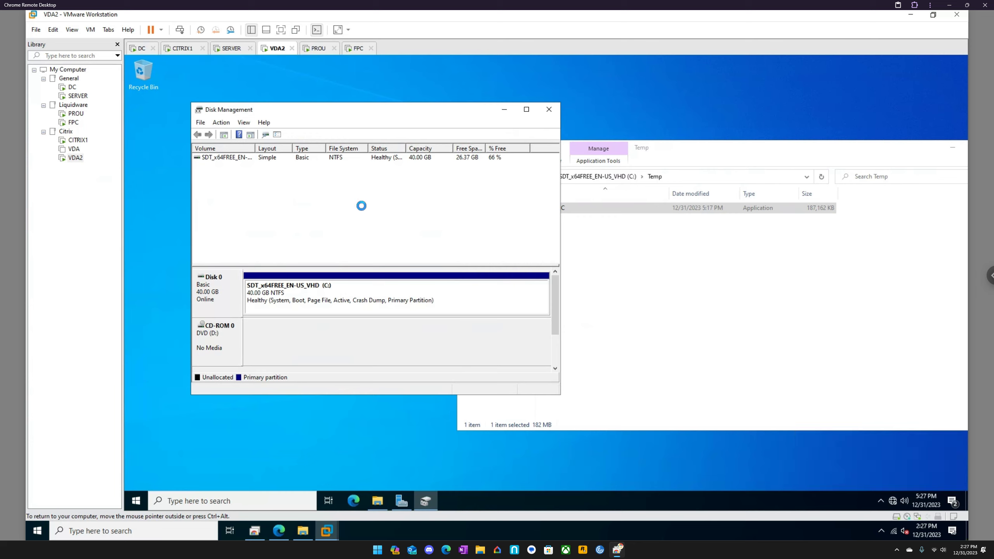
# - Close the Temp folder window and the Disk Management console on VDA2
pyautogui.click(665, 262)
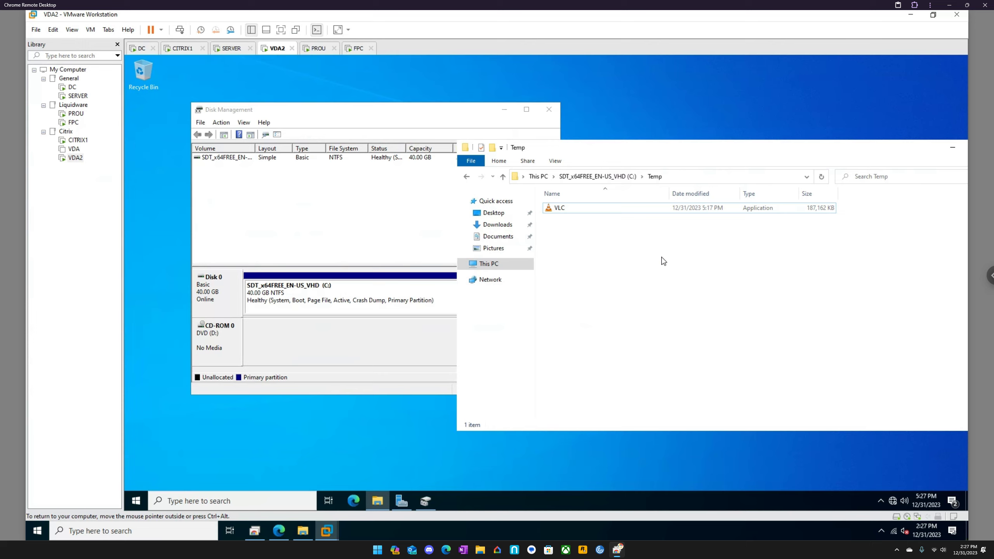
pyautogui.click(557, 211)
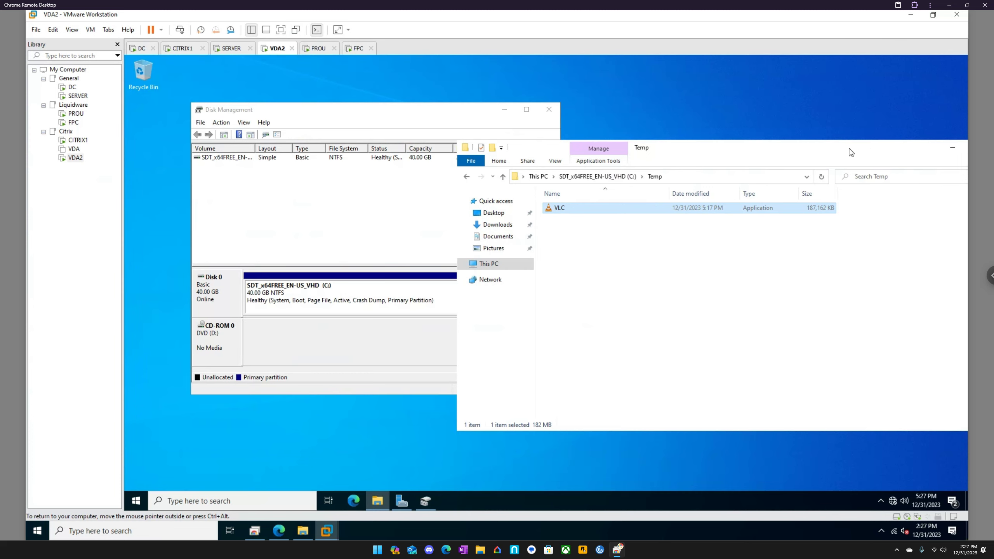
pyautogui.moveTo(849, 149); pyautogui.dragTo(656, 147)
pyautogui.click(804, 146)
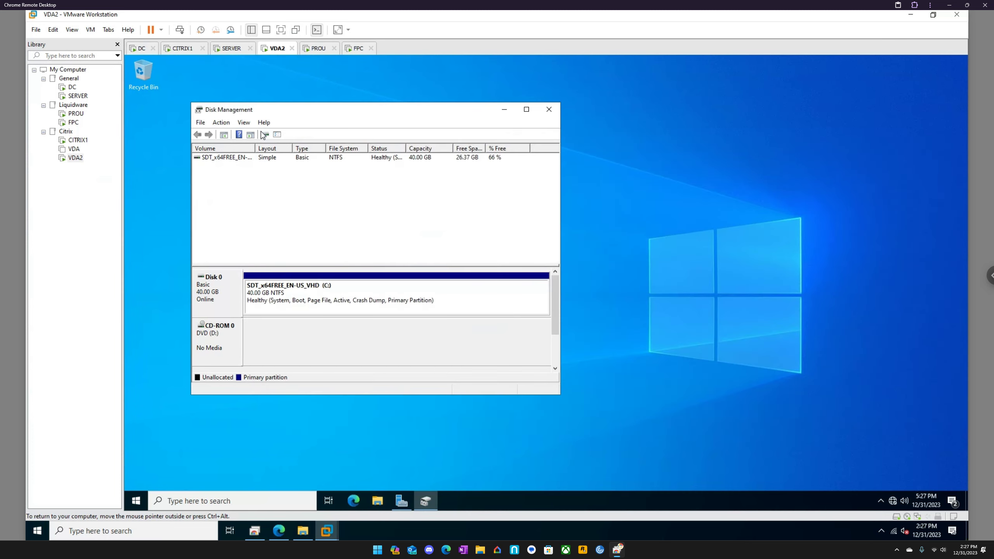
pyautogui.click(548, 112)
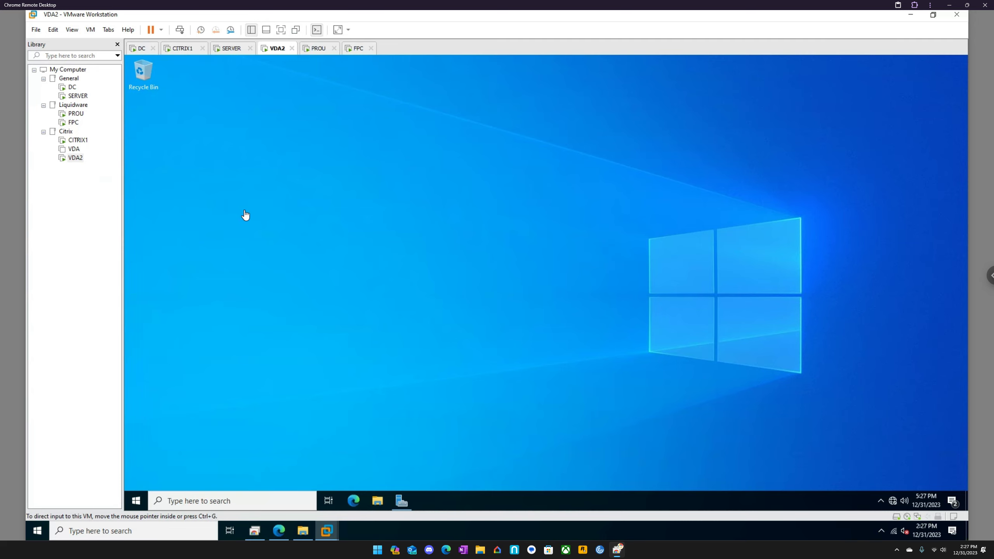
# - Switch to the ProfileUnity console in Edge and open the EUC configuration from Configuration Management
pyautogui.click(279, 530)
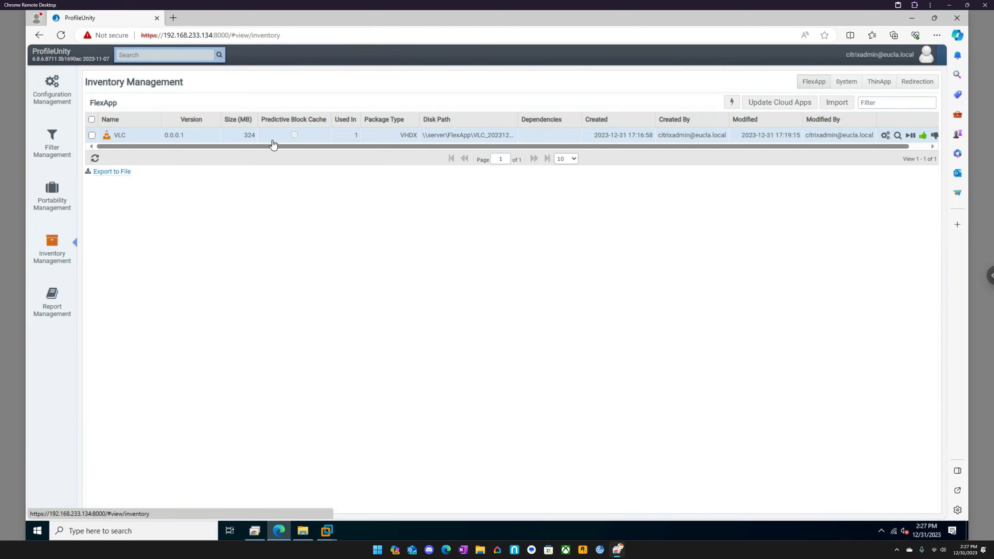
pyautogui.click(59, 90)
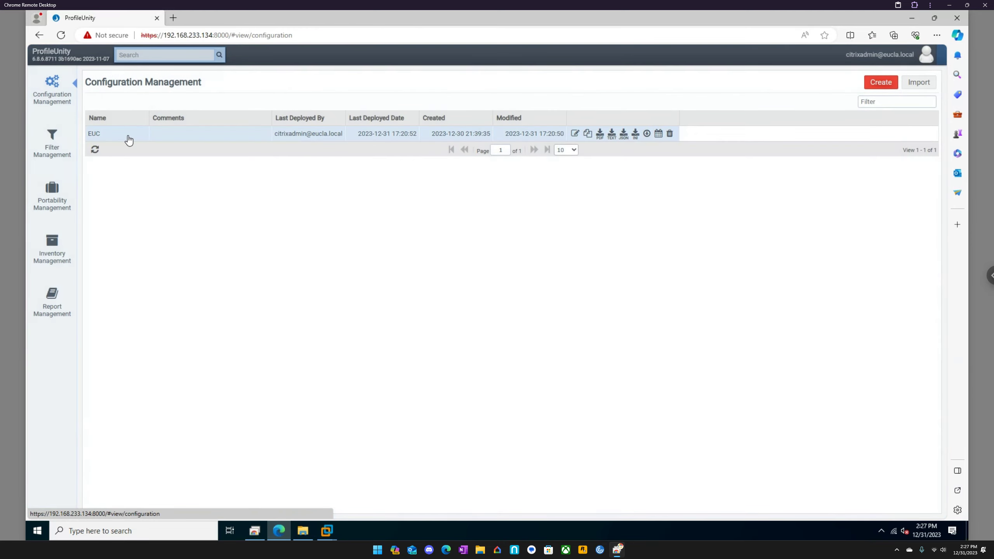
pyautogui.doubleClick(127, 135)
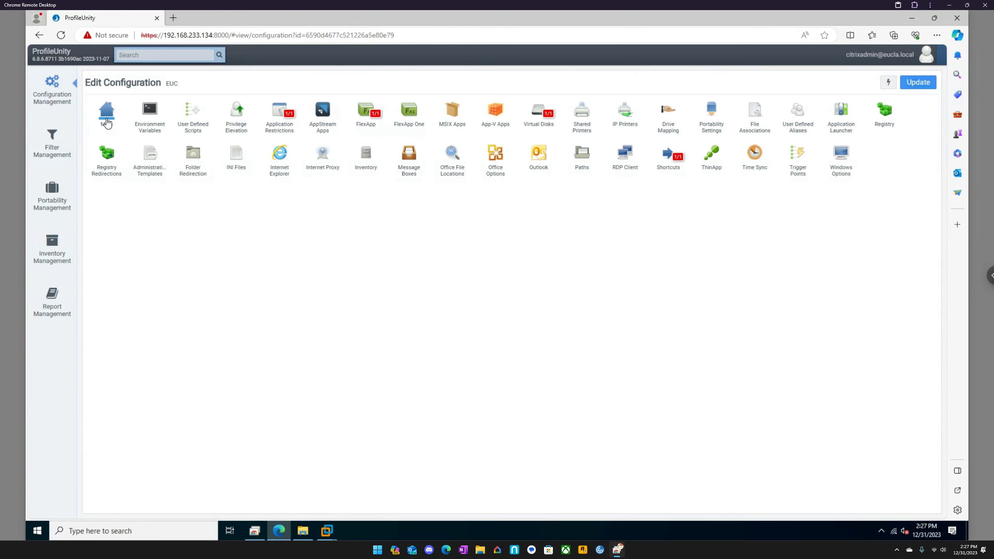
# - Open the ProfileUnity filter in Filter Management, review the available rule conditions and close it without saving
pyautogui.click(56, 147)
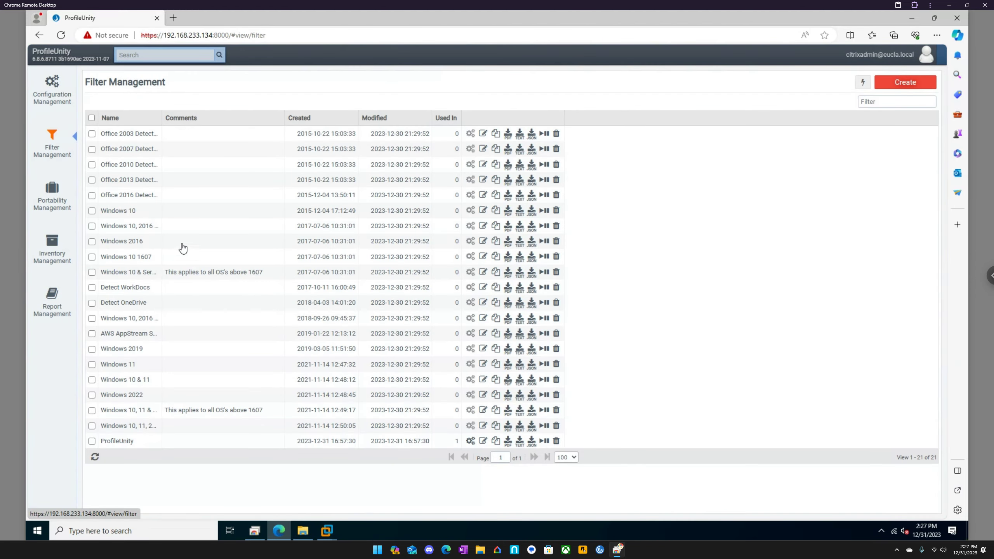
pyautogui.doubleClick(124, 441)
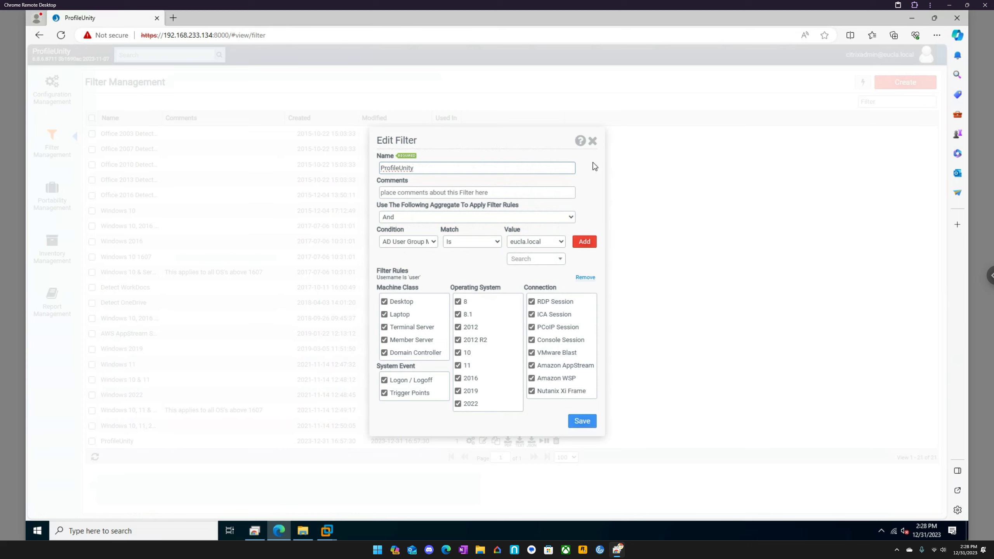
pyautogui.click(430, 242)
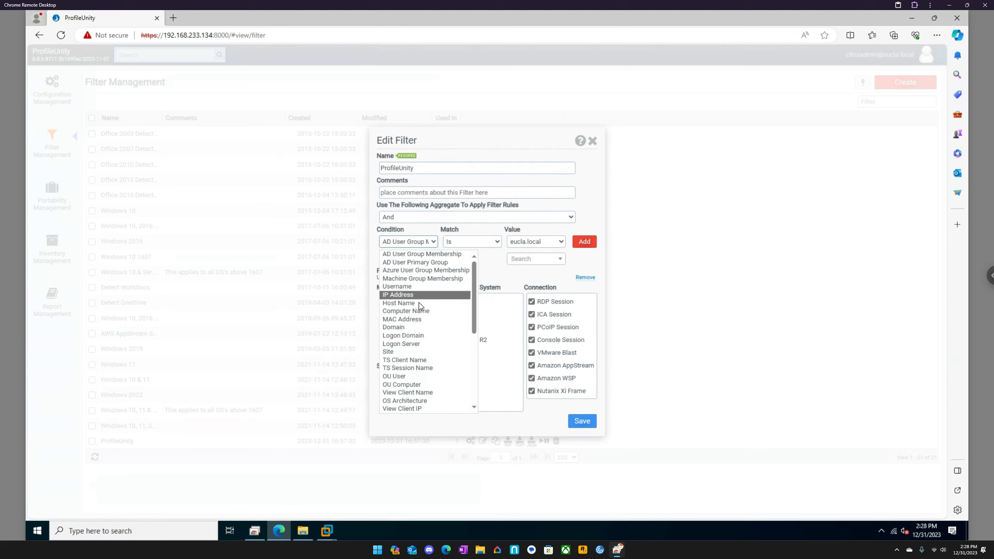
pyautogui.scroll(-6, 420, 387)
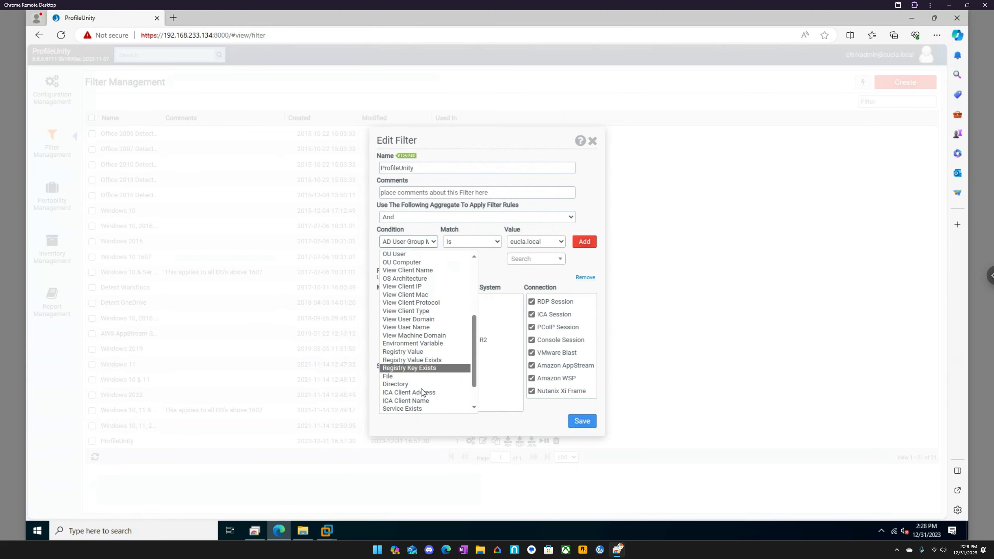
pyautogui.click(593, 140)
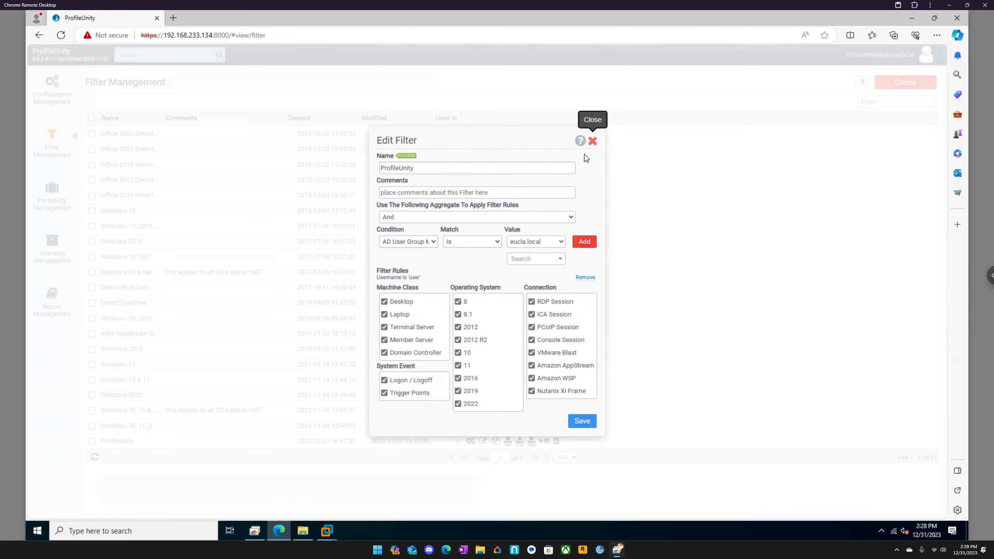
pyautogui.click(593, 141)
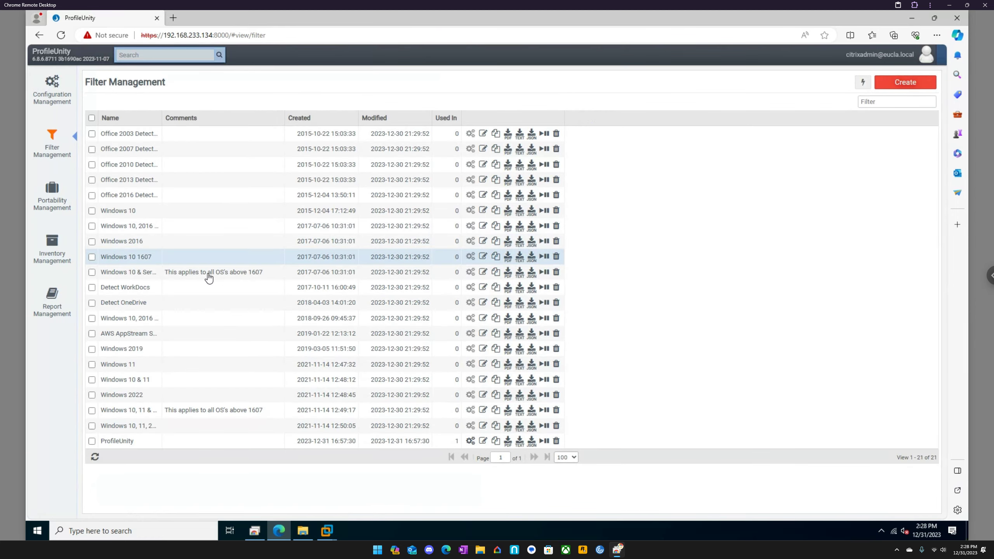
# - Return to Configuration Management and reopen the EUC configuration for editing
pyautogui.click(54, 98)
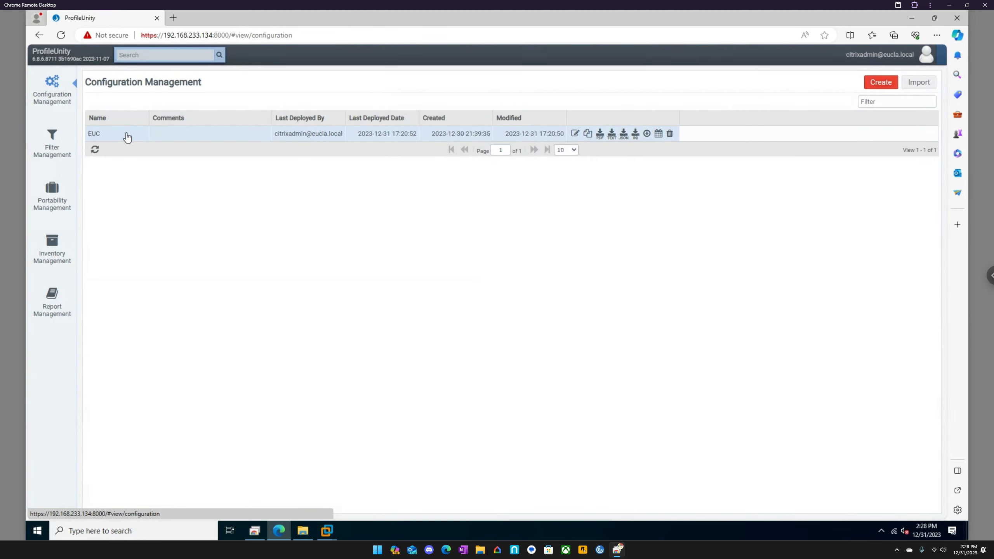
pyautogui.doubleClick(132, 135)
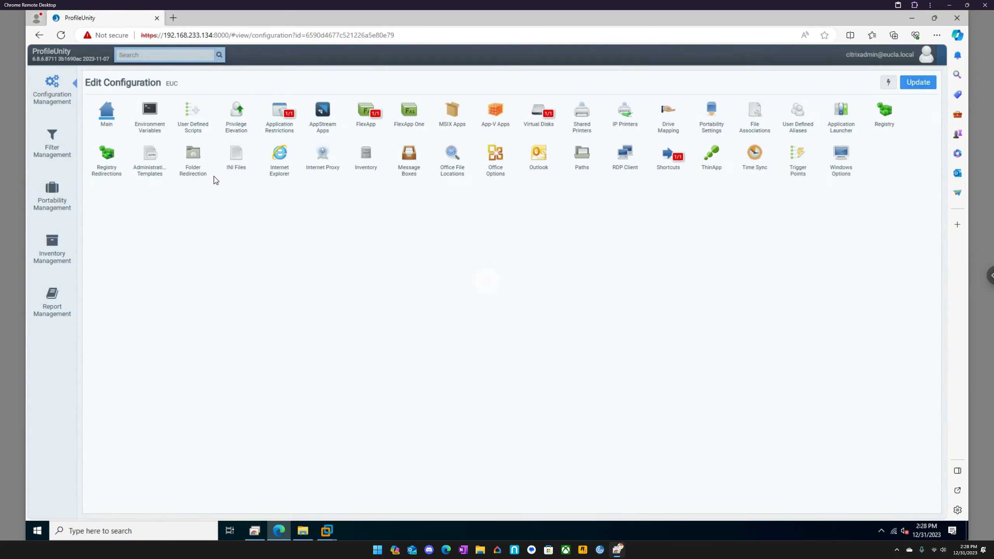
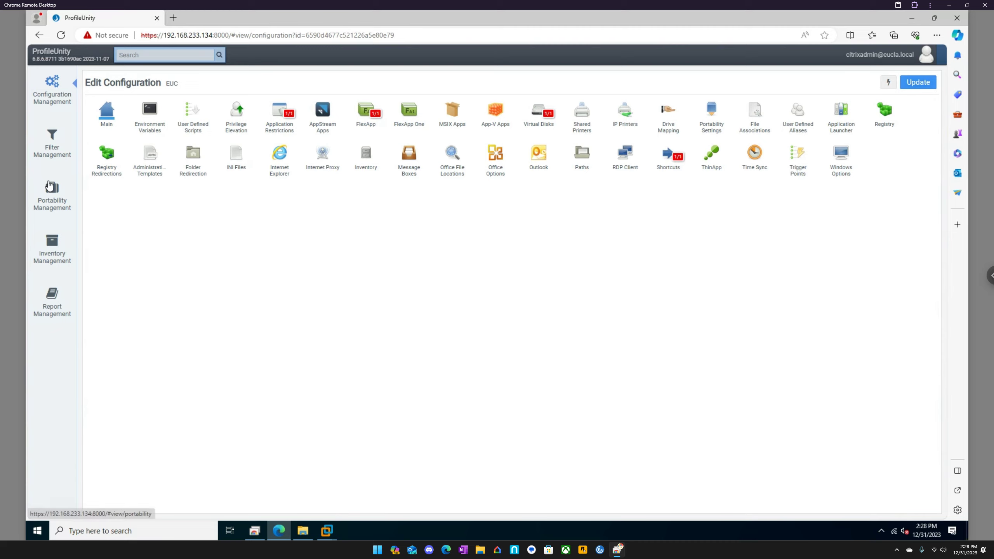
# - Open ProfileUnity's Report Management page, and switch to the VDA2 machine in VMware Workstation
pyautogui.click(48, 300)
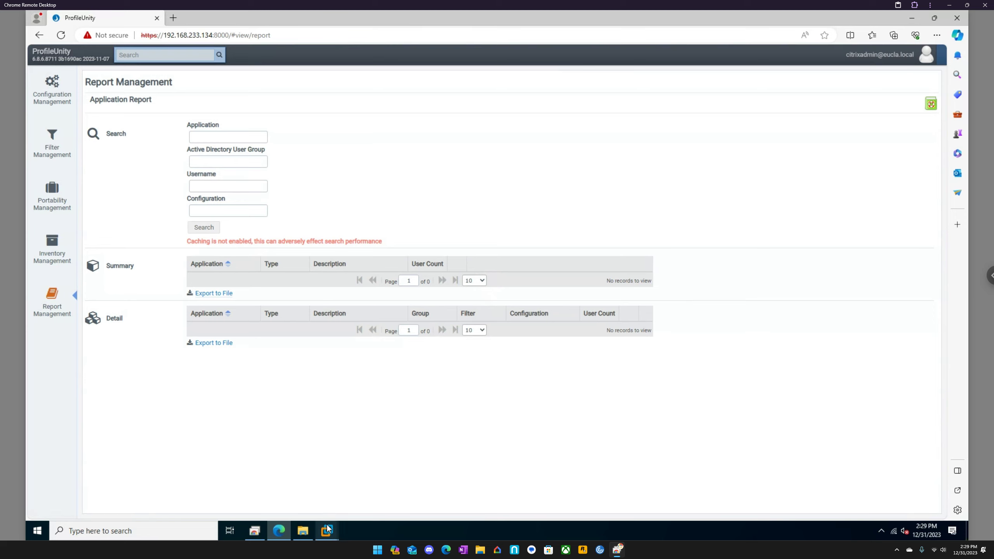
pyautogui.moveTo(328, 529)
pyautogui.click(392, 440)
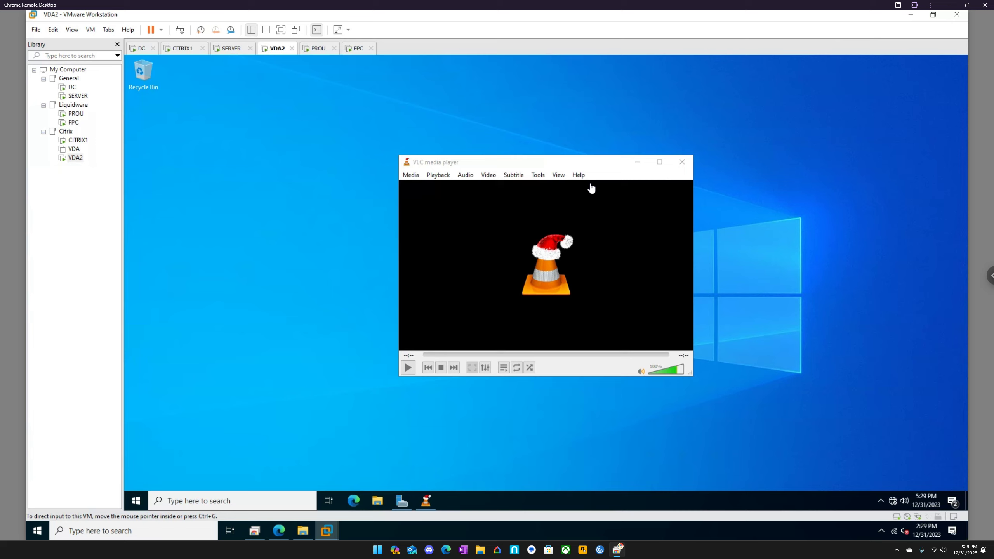
# - Check VDA2's hidden notification items, and open Disk Management to inspect the VLC volume
pyautogui.click(881, 502)
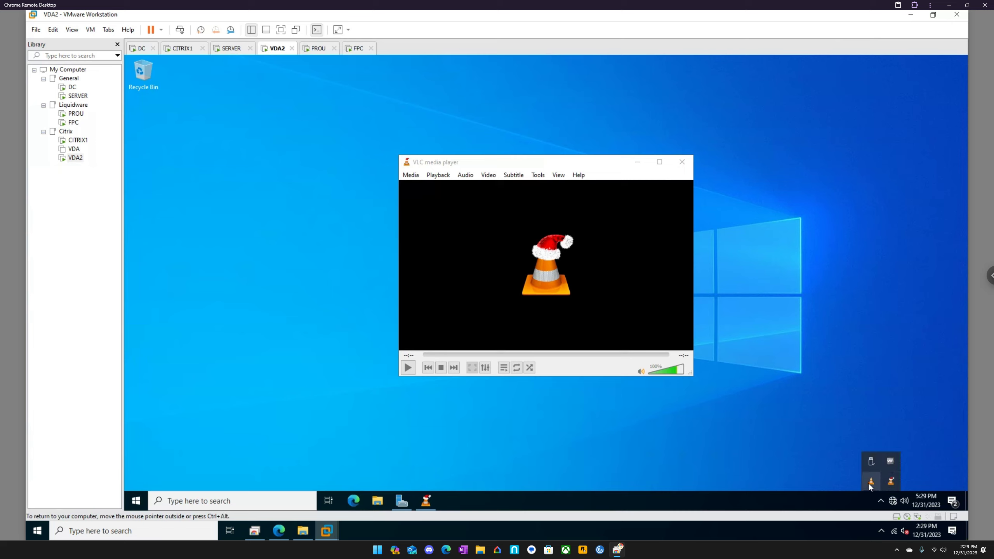
pyautogui.click(137, 503)
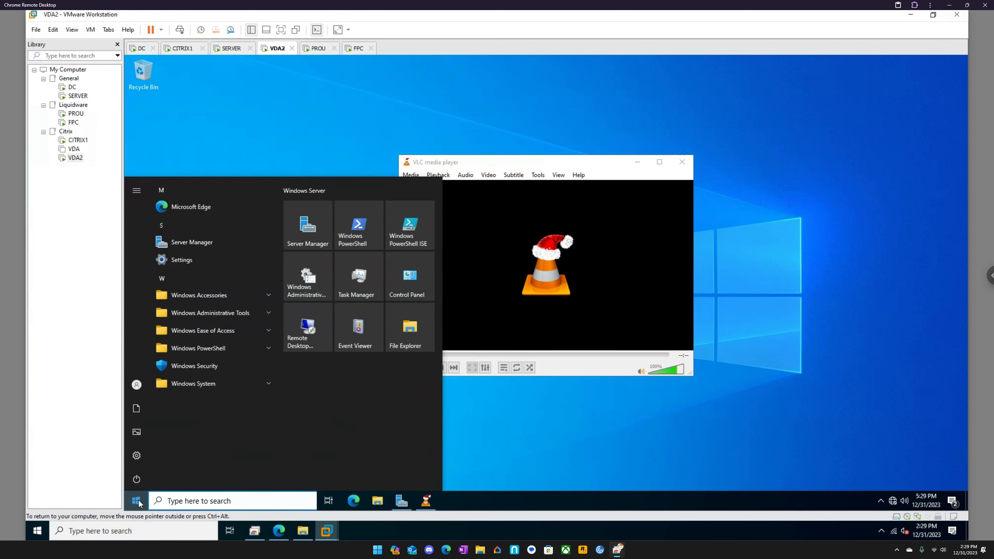
pyautogui.rightClick(139, 503)
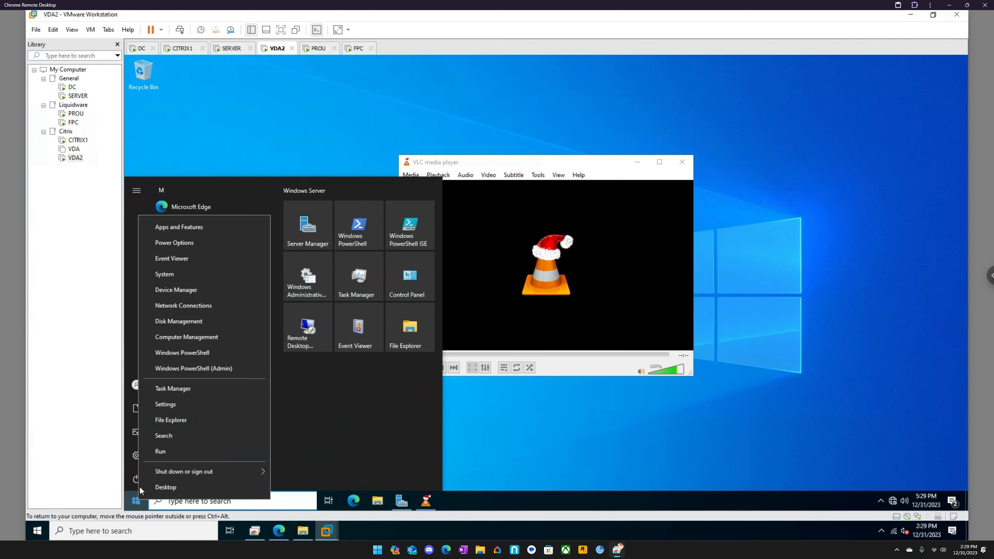
pyautogui.click(180, 321)
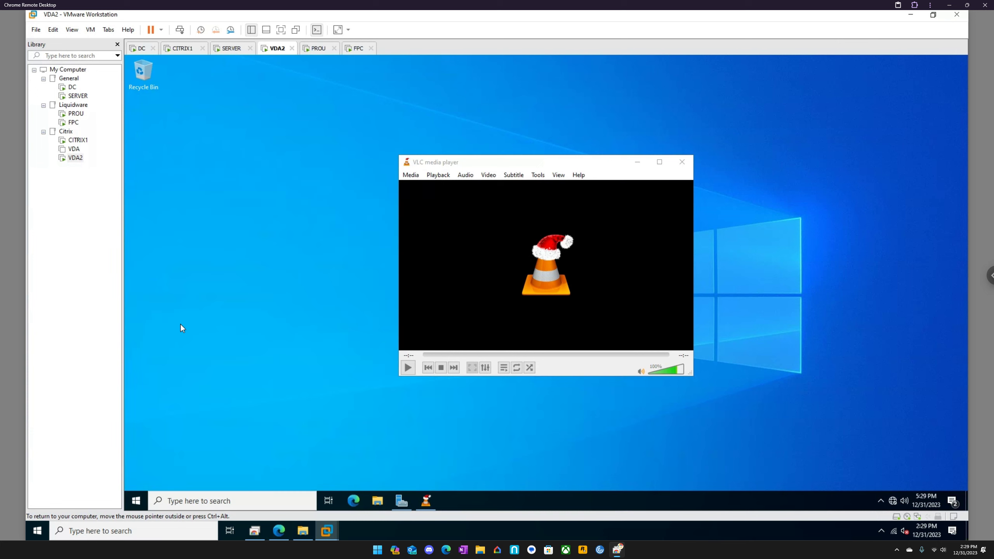
pyautogui.click(209, 166)
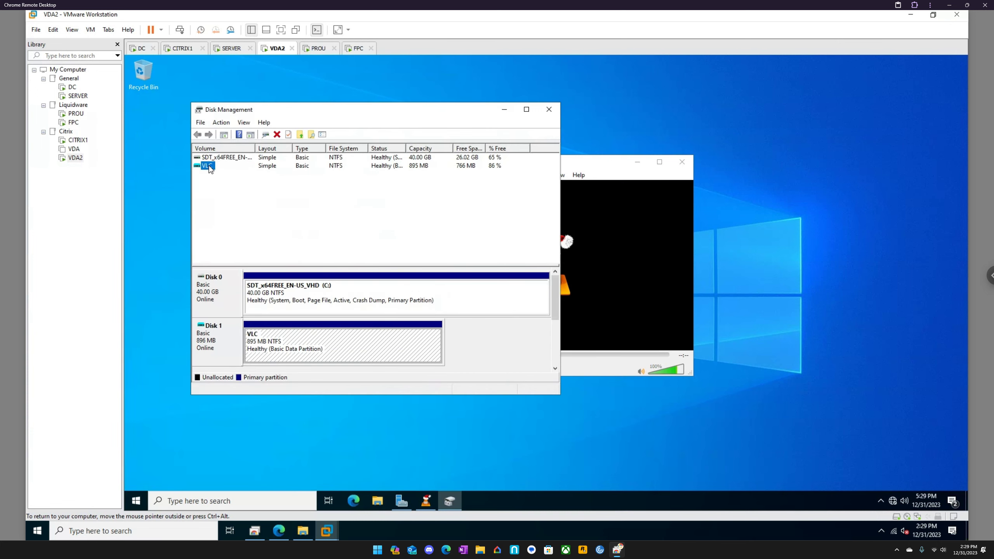
pyautogui.rightClick(137, 503)
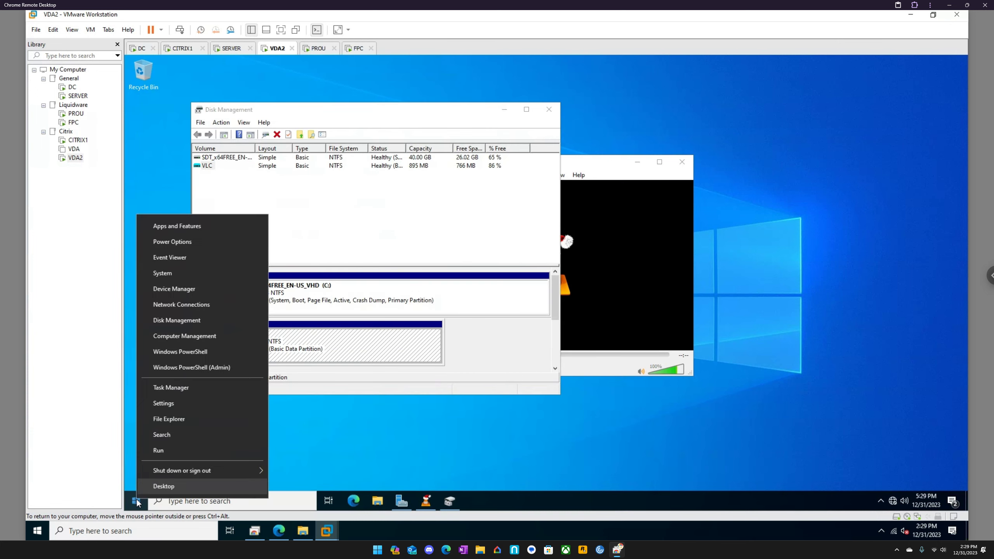
pyautogui.press('u')
pyautogui.click(136, 501)
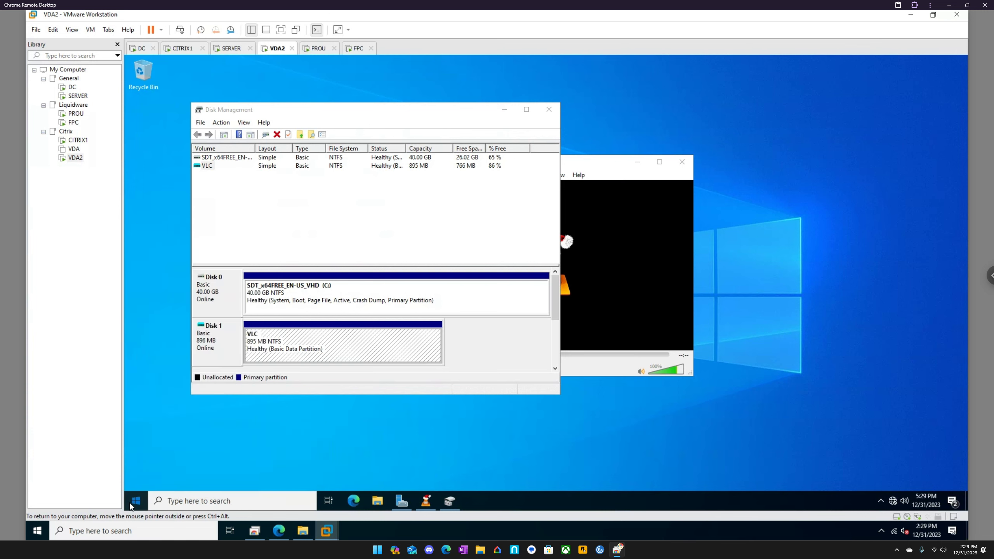
pyautogui.click(136, 501)
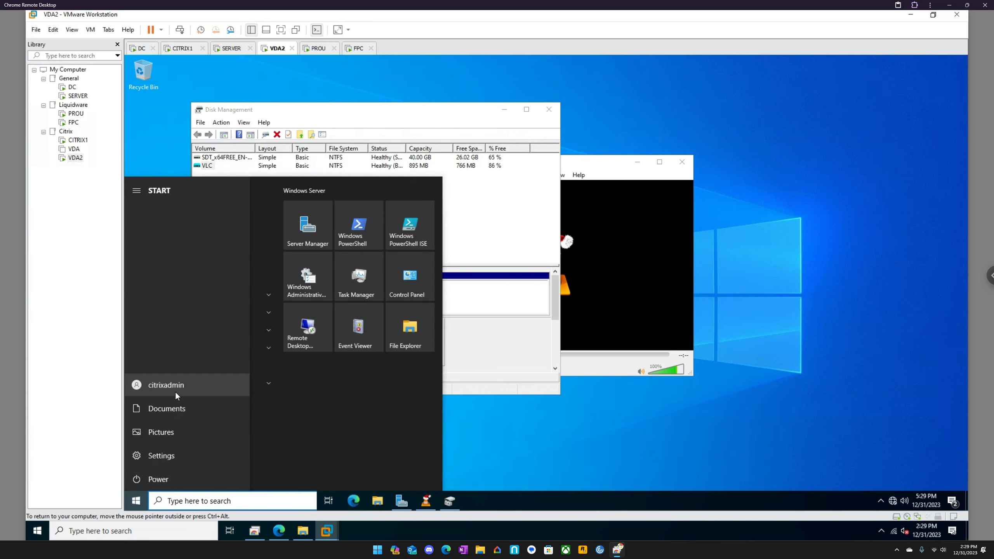
# - Close the VLC player window on VDA2 and relaunch Vlc.exe from the running FlexApp One package
pyautogui.click(572, 166)
pyautogui.moveTo(616, 167); pyautogui.dragTo(691, 184)
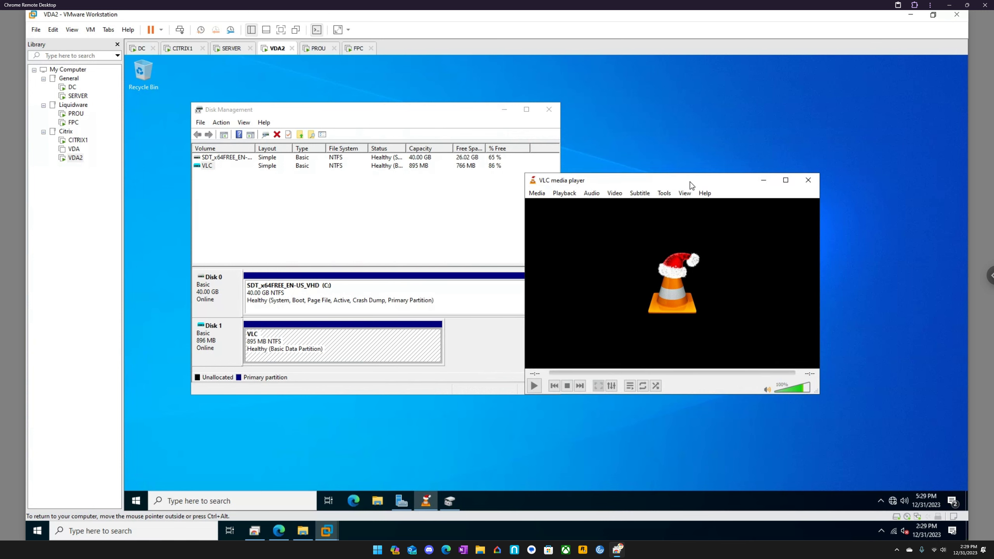
pyautogui.click(808, 180)
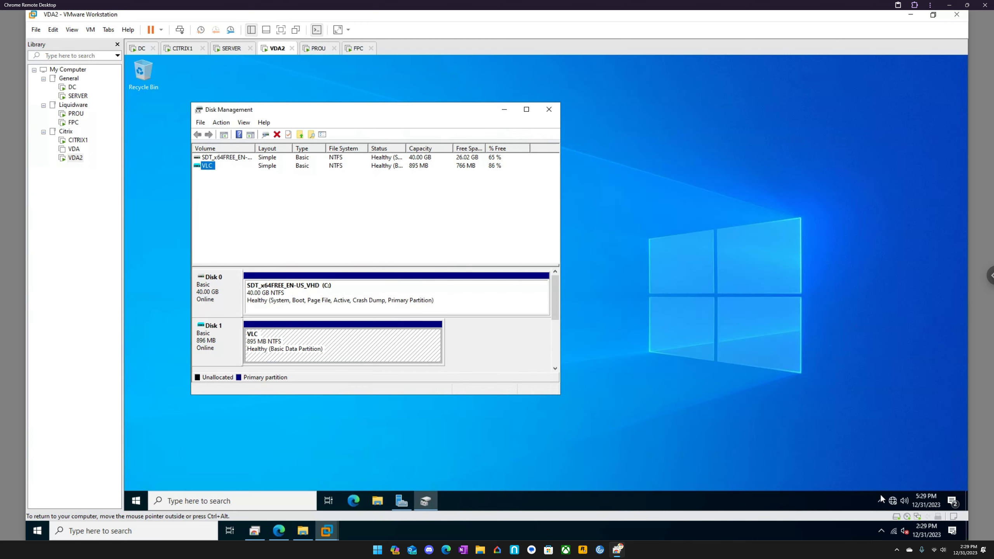
pyautogui.click(882, 497)
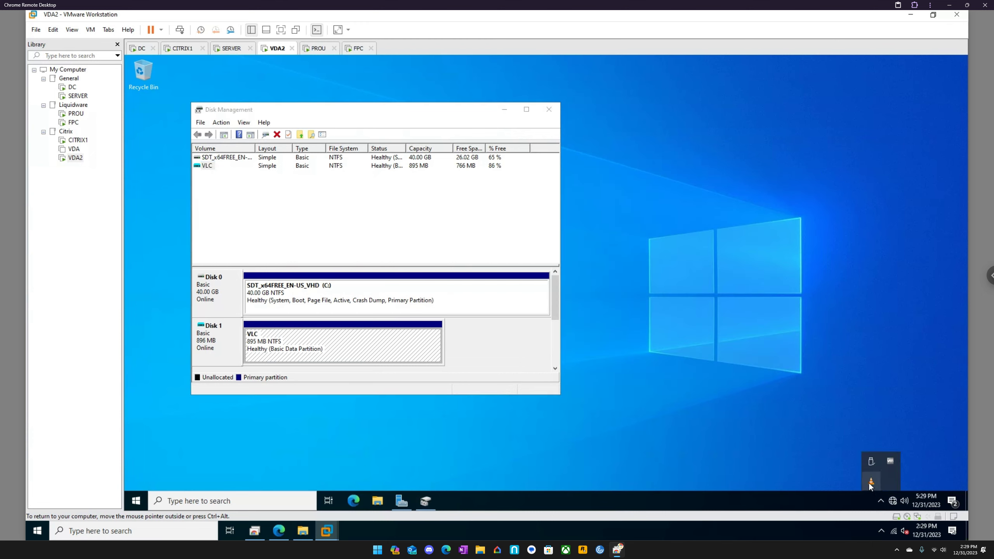
pyautogui.rightClick(871, 484)
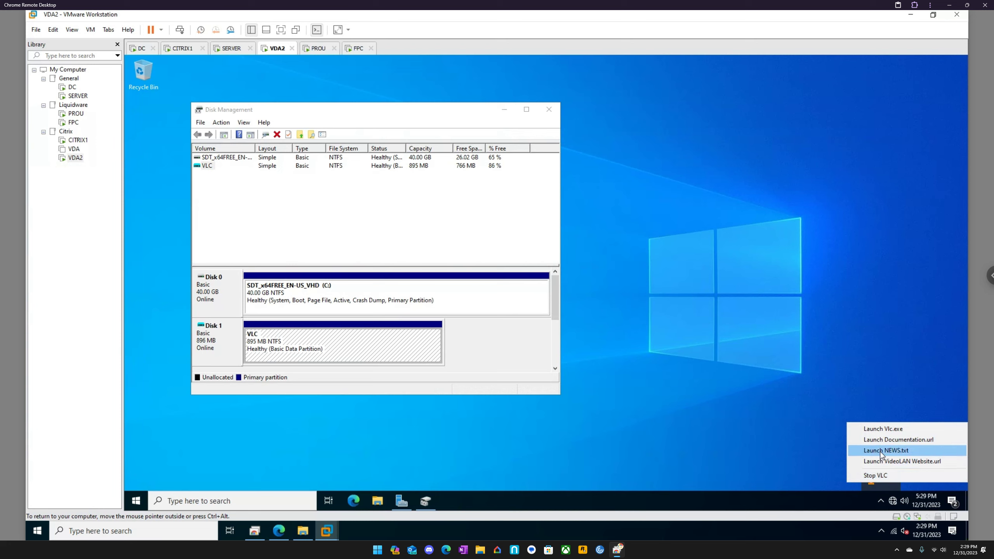
pyautogui.click(880, 429)
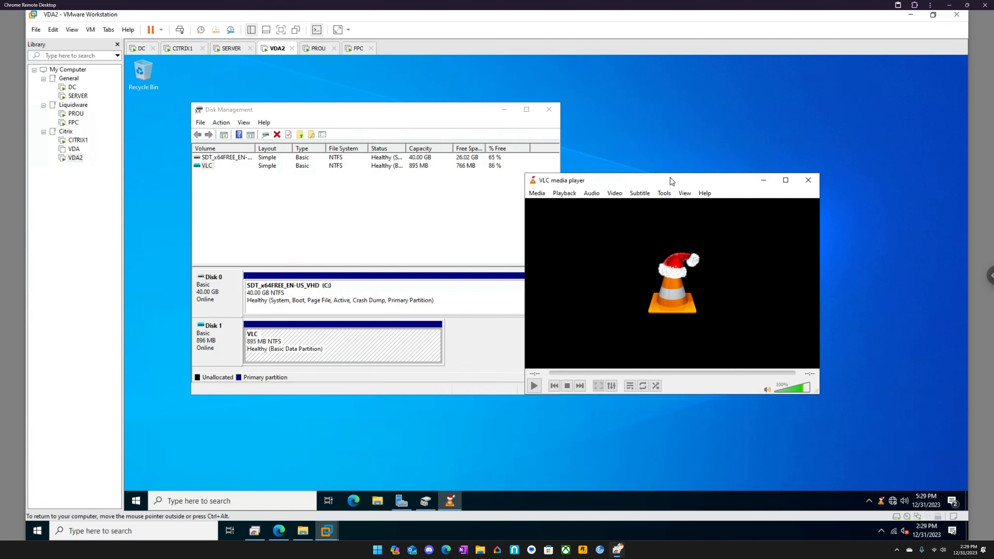
pyautogui.moveTo(673, 181); pyautogui.dragTo(748, 172)
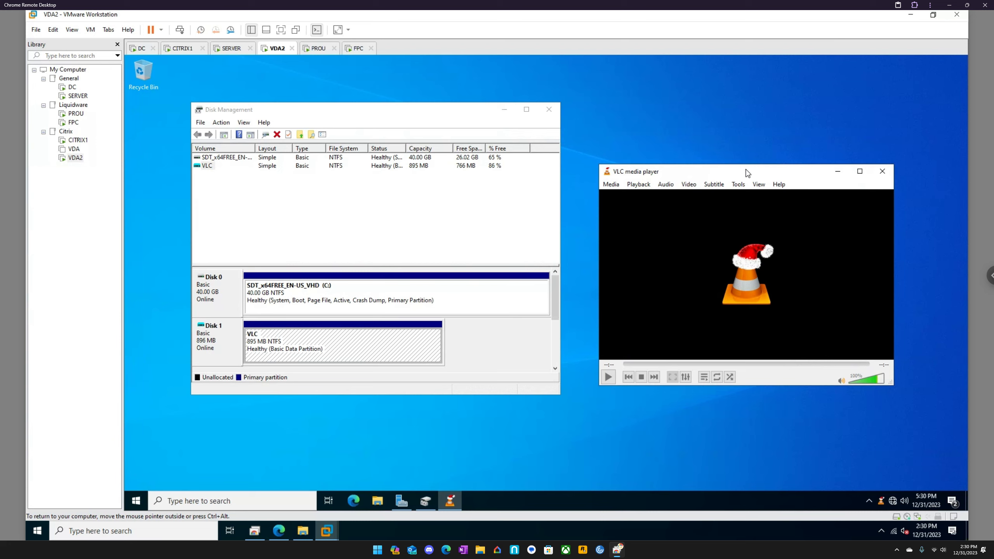
pyautogui.moveTo(748, 173); pyautogui.dragTo(669, 152)
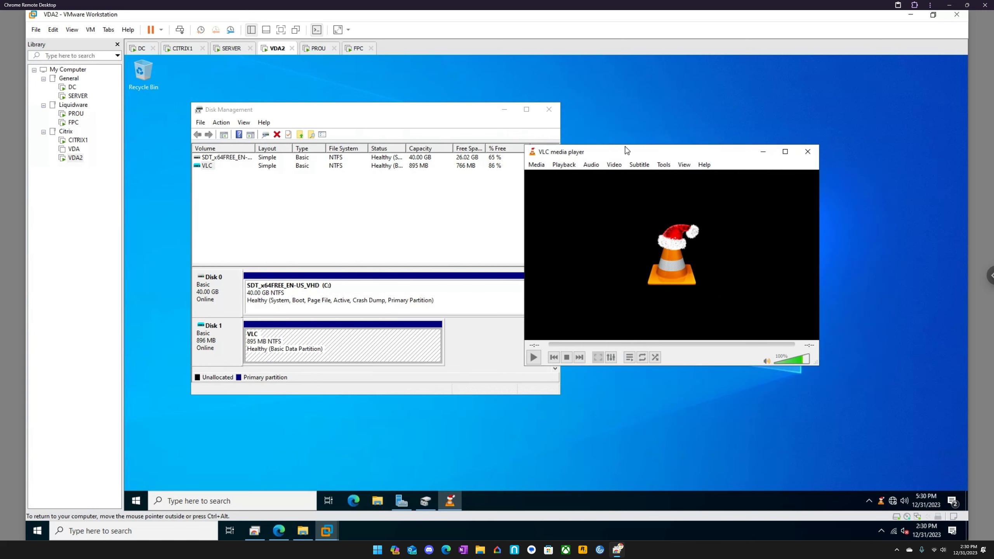
pyautogui.moveTo(632, 153); pyautogui.dragTo(673, 165)
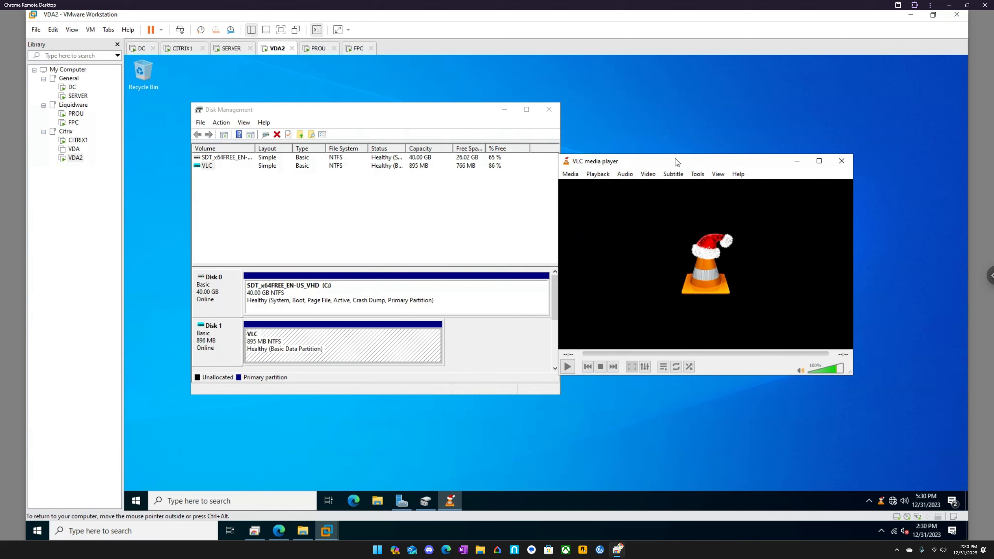
pyautogui.moveTo(666, 159); pyautogui.dragTo(683, 157)
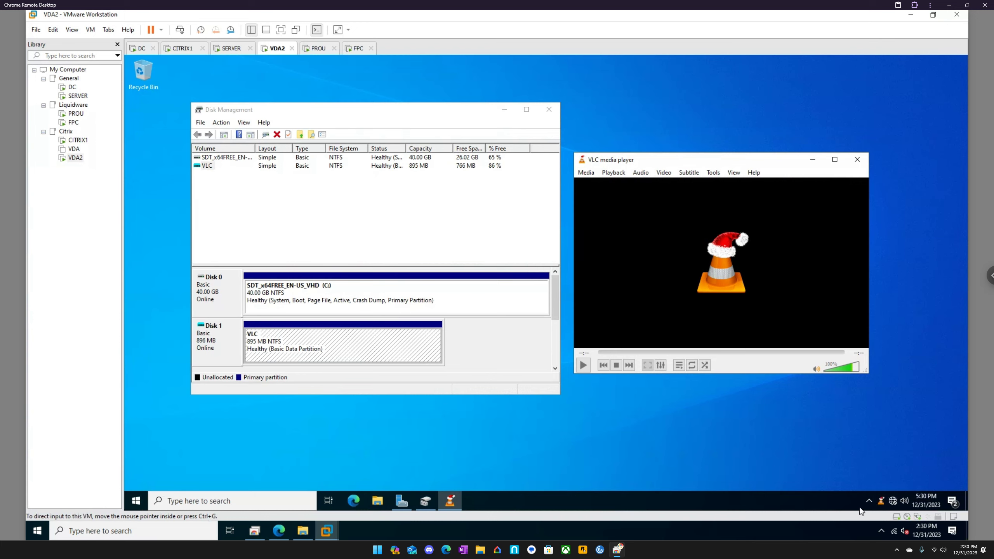
# - Stop the running VLC FlexApp One package, and close Disk Management after checking its volume list
pyautogui.click(869, 502)
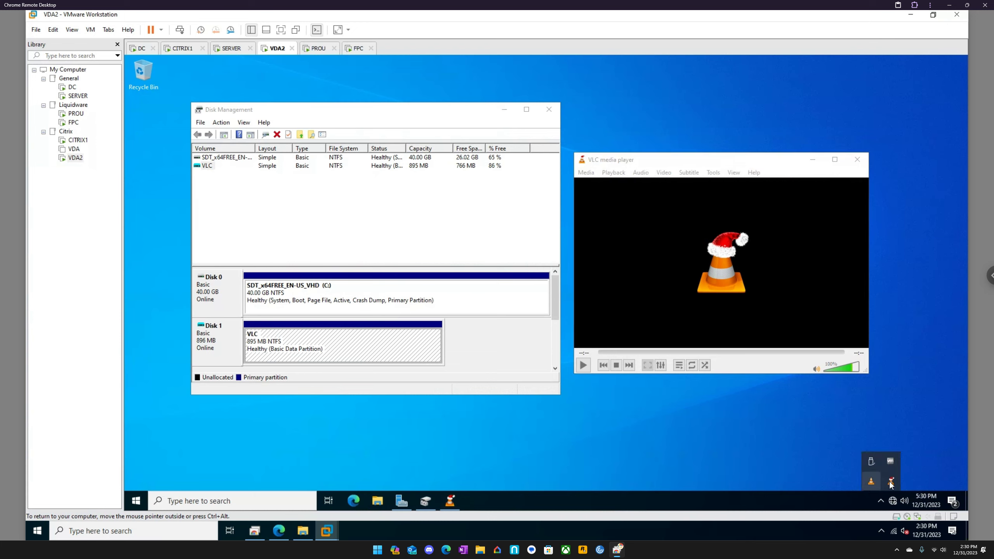
pyautogui.rightClick(872, 485)
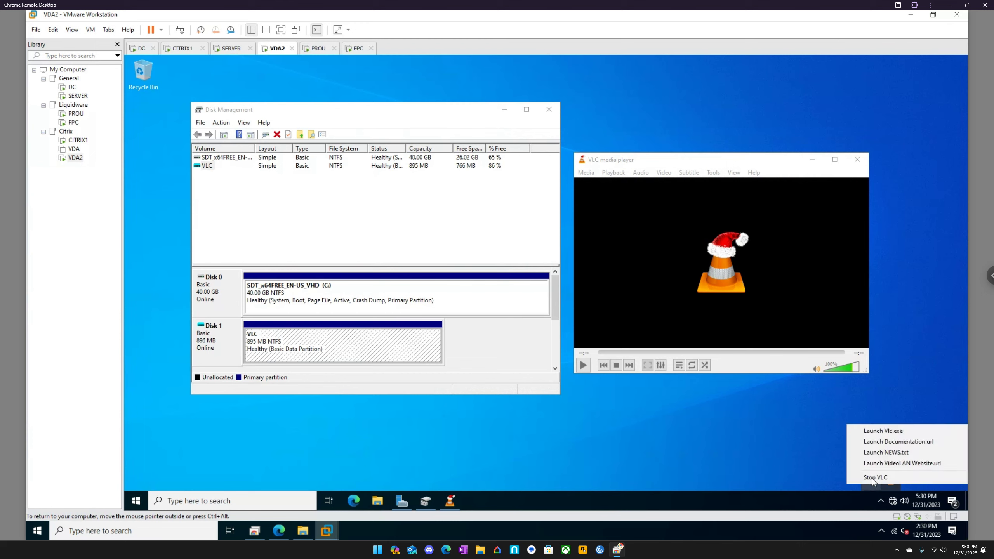
pyautogui.click(873, 475)
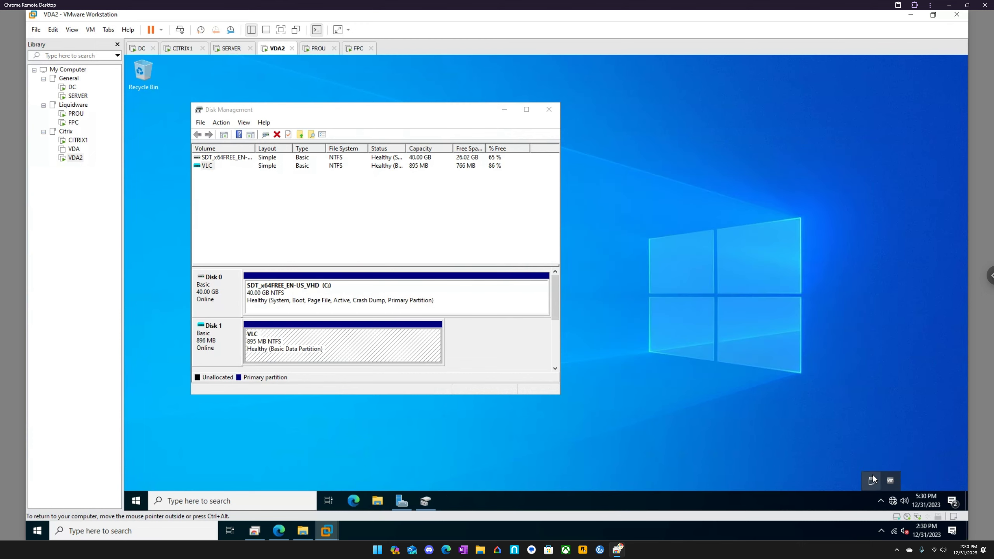
pyautogui.click(226, 158)
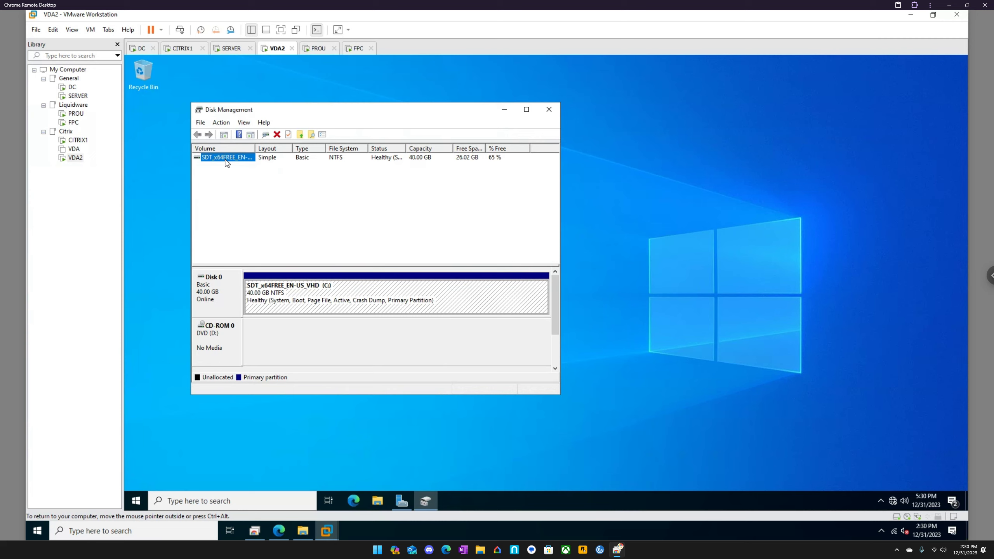
pyautogui.click(548, 111)
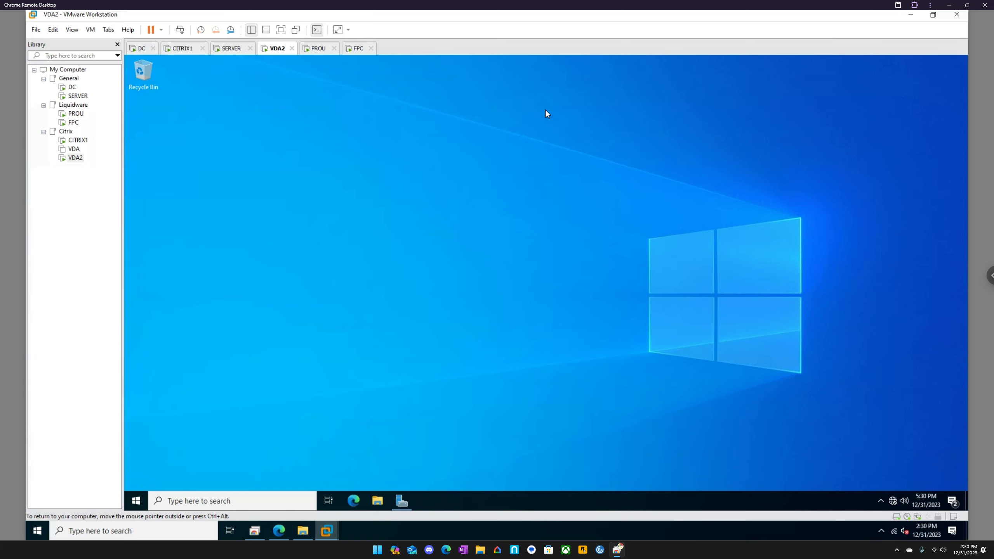